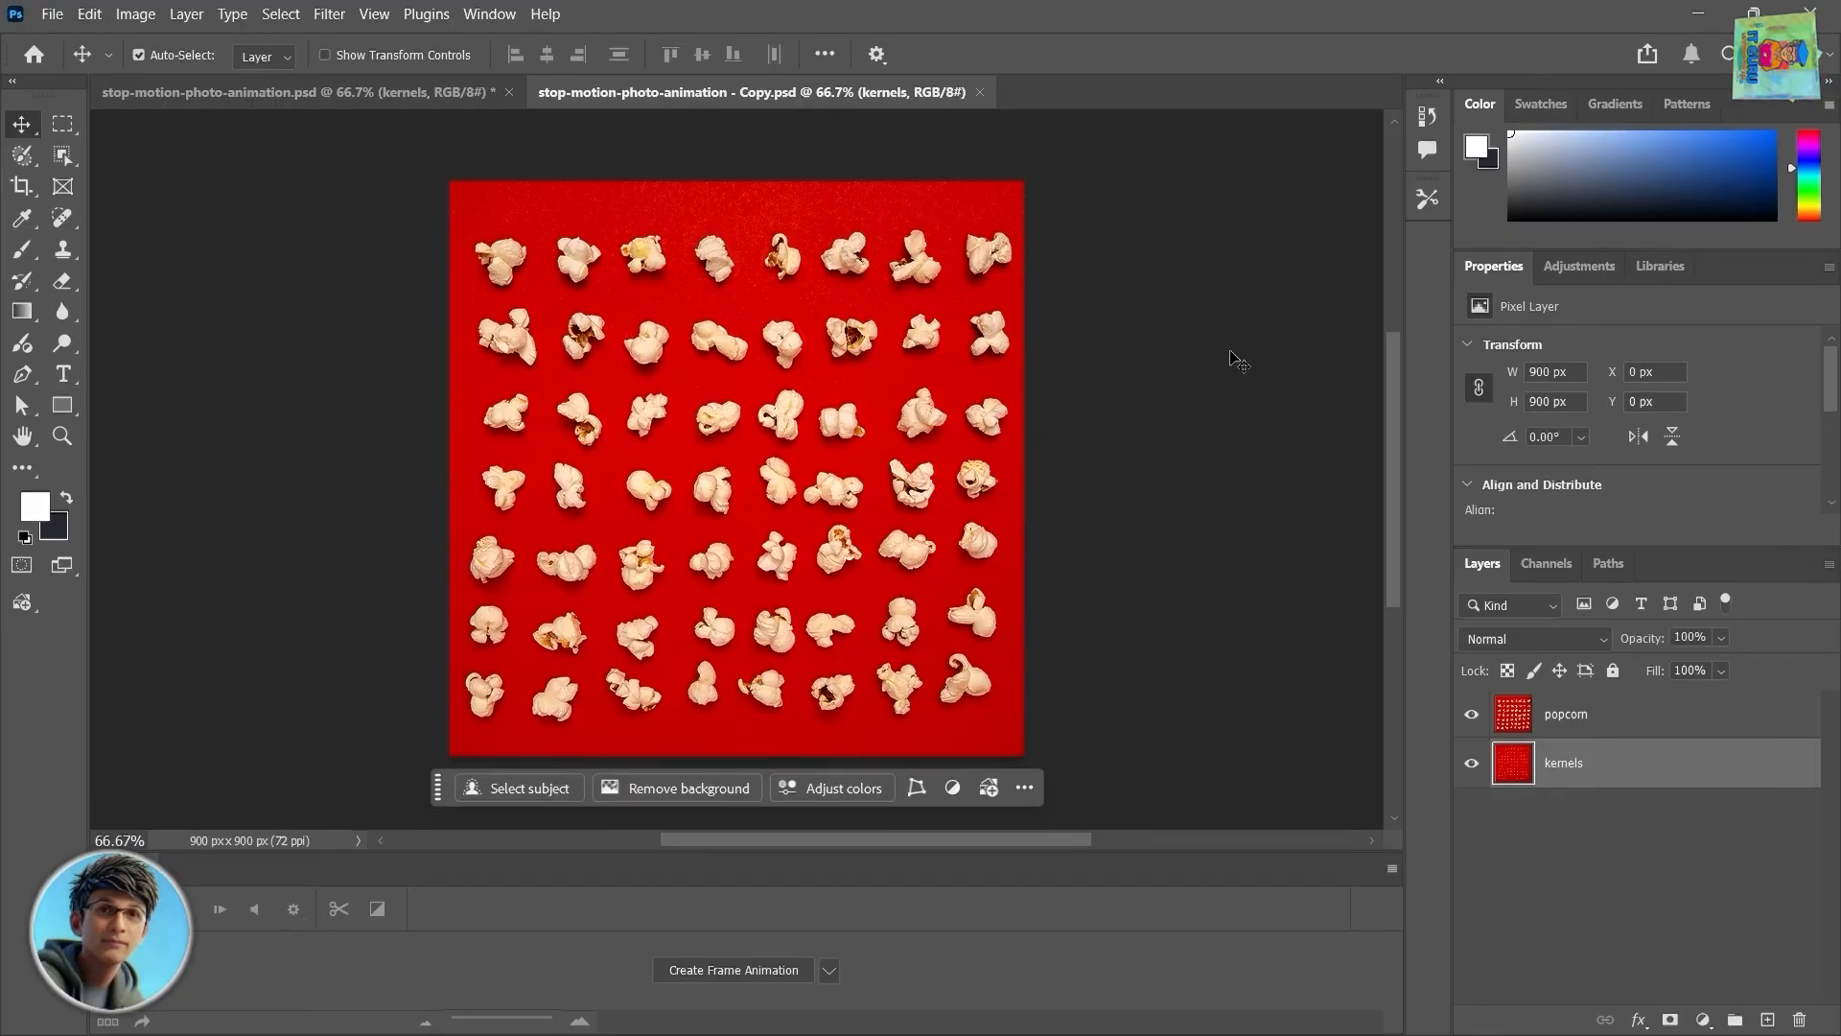
Step: Select the popcorn layer and toggle its visibility off and on to compare it with the kernels layer beneath
{"action": "left_click", "coordinate": [594, 522]}
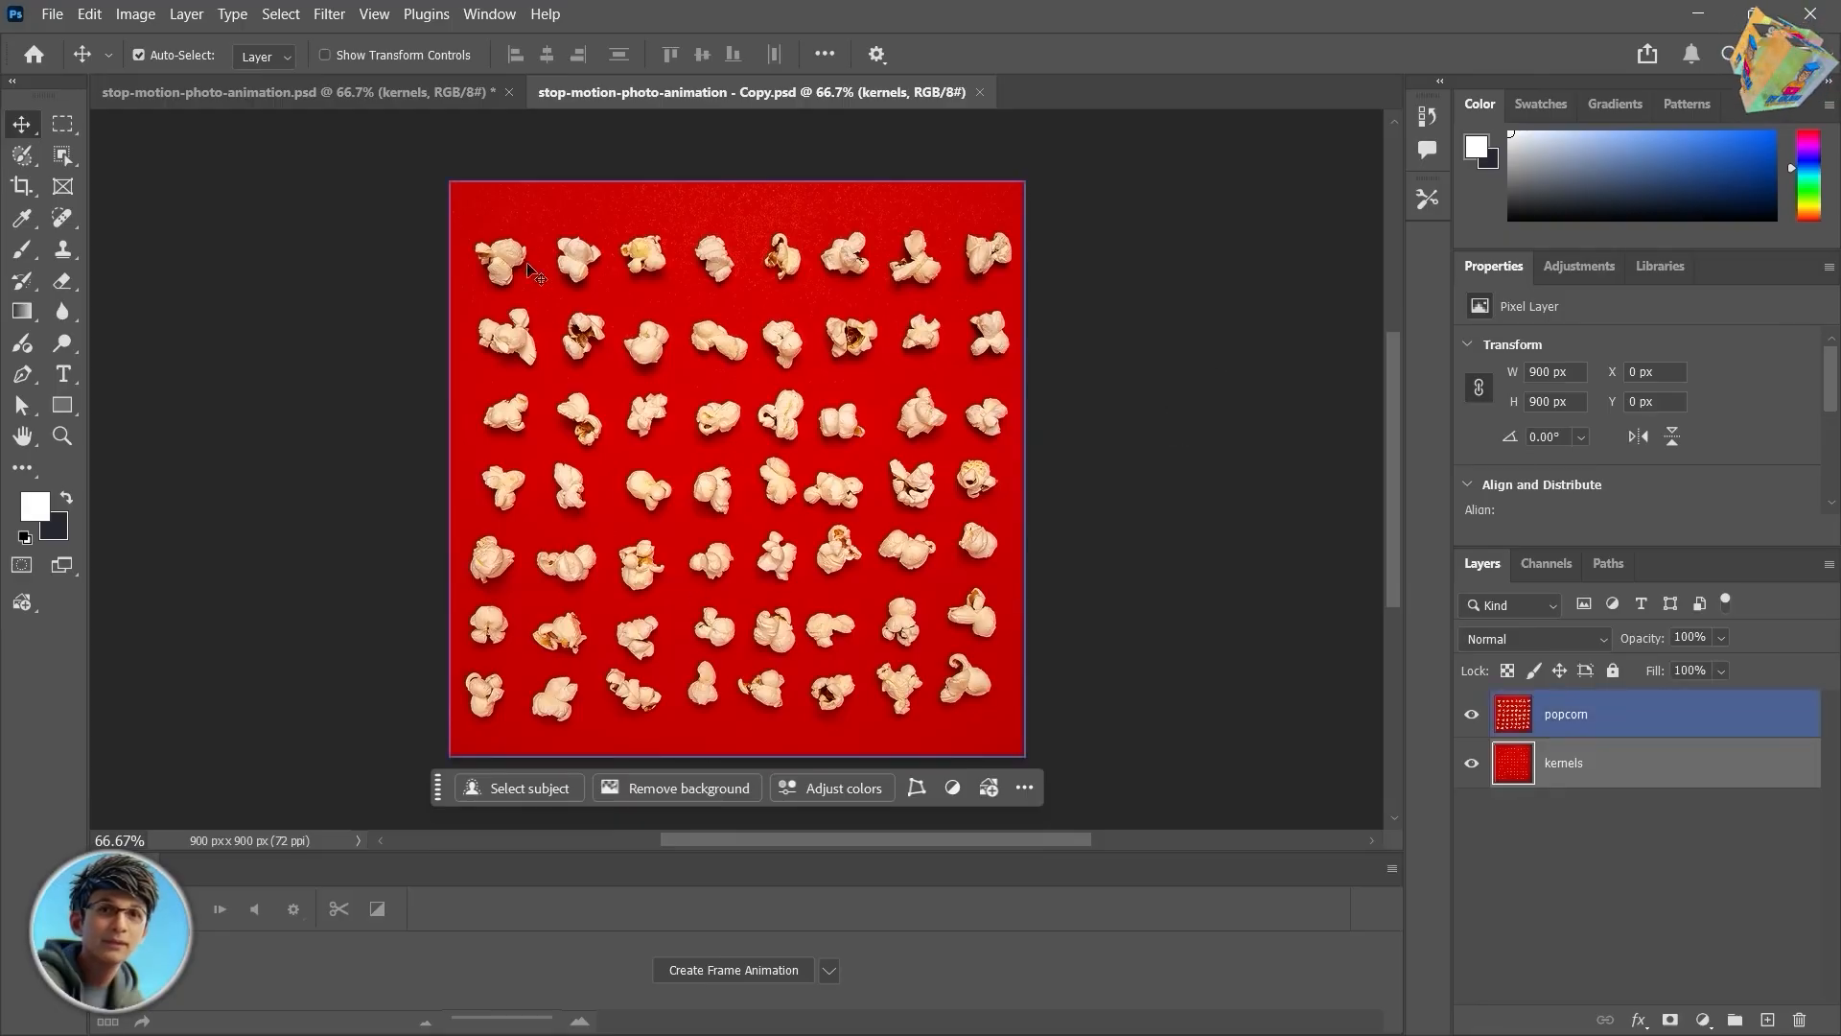
{"action": "left_click", "coordinate": [1471, 714]}
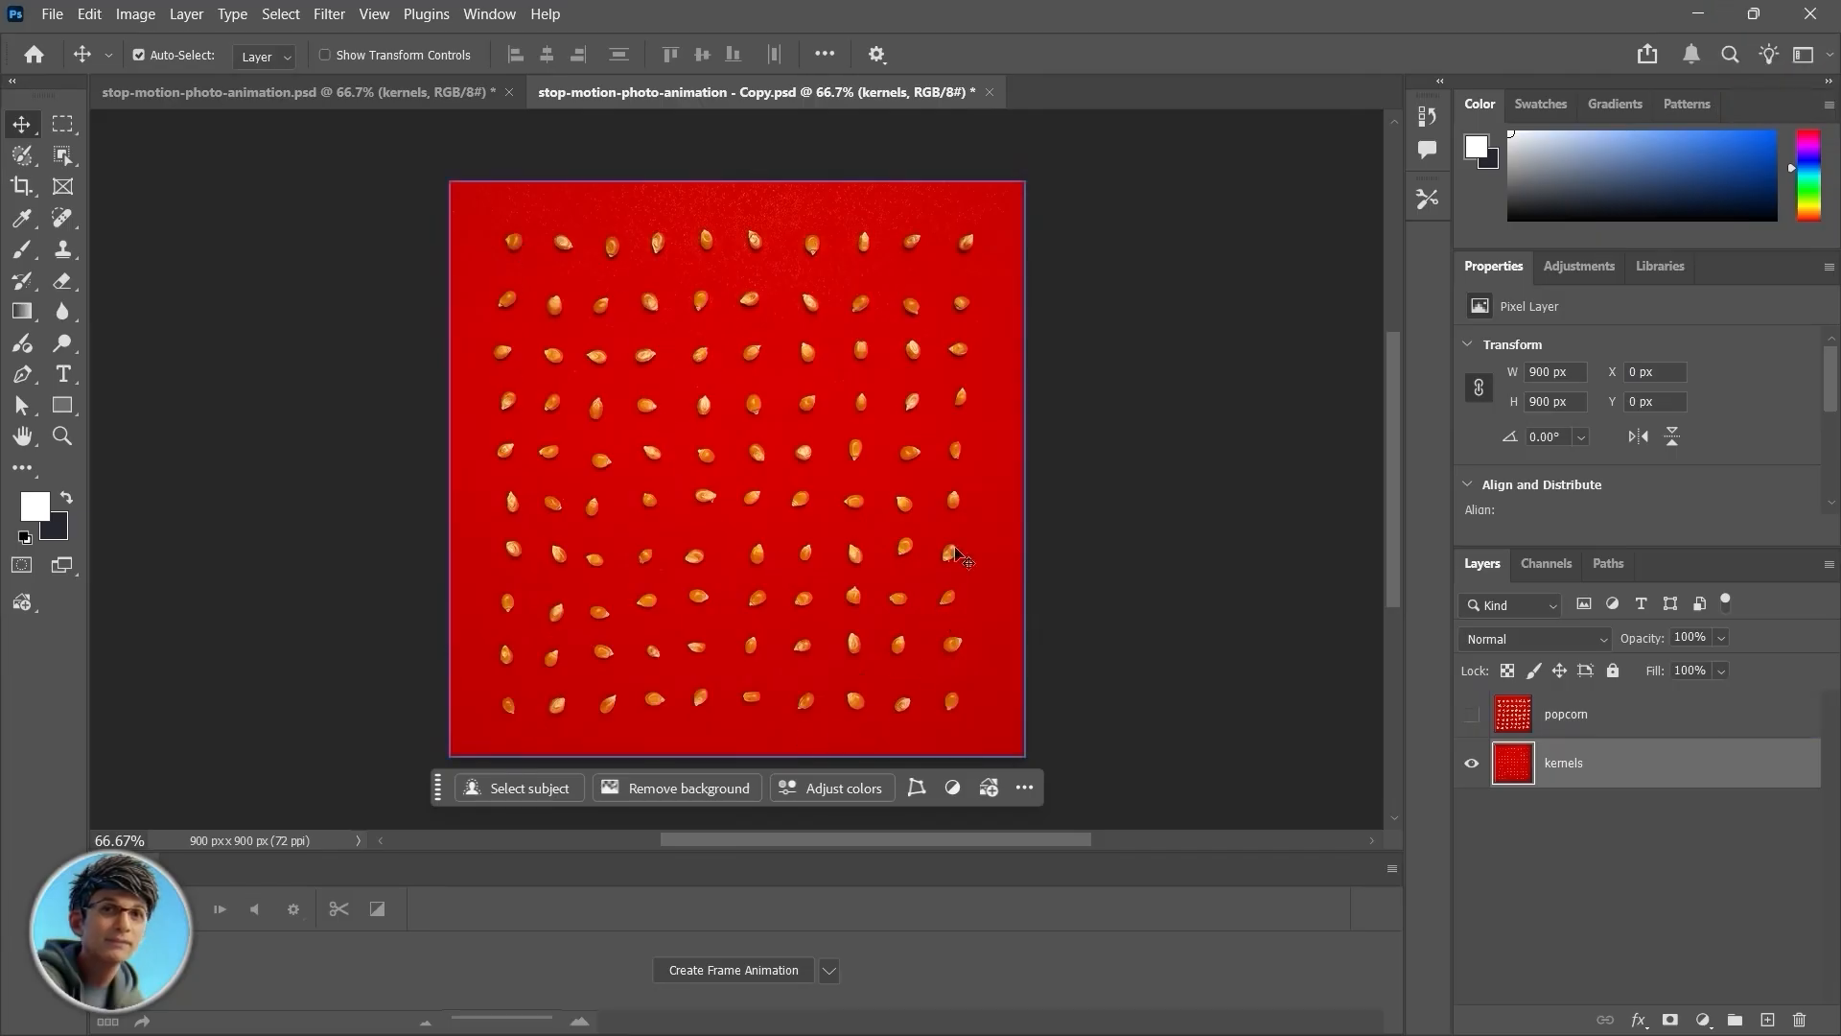
{"action": "left_click", "coordinate": [1473, 717]}
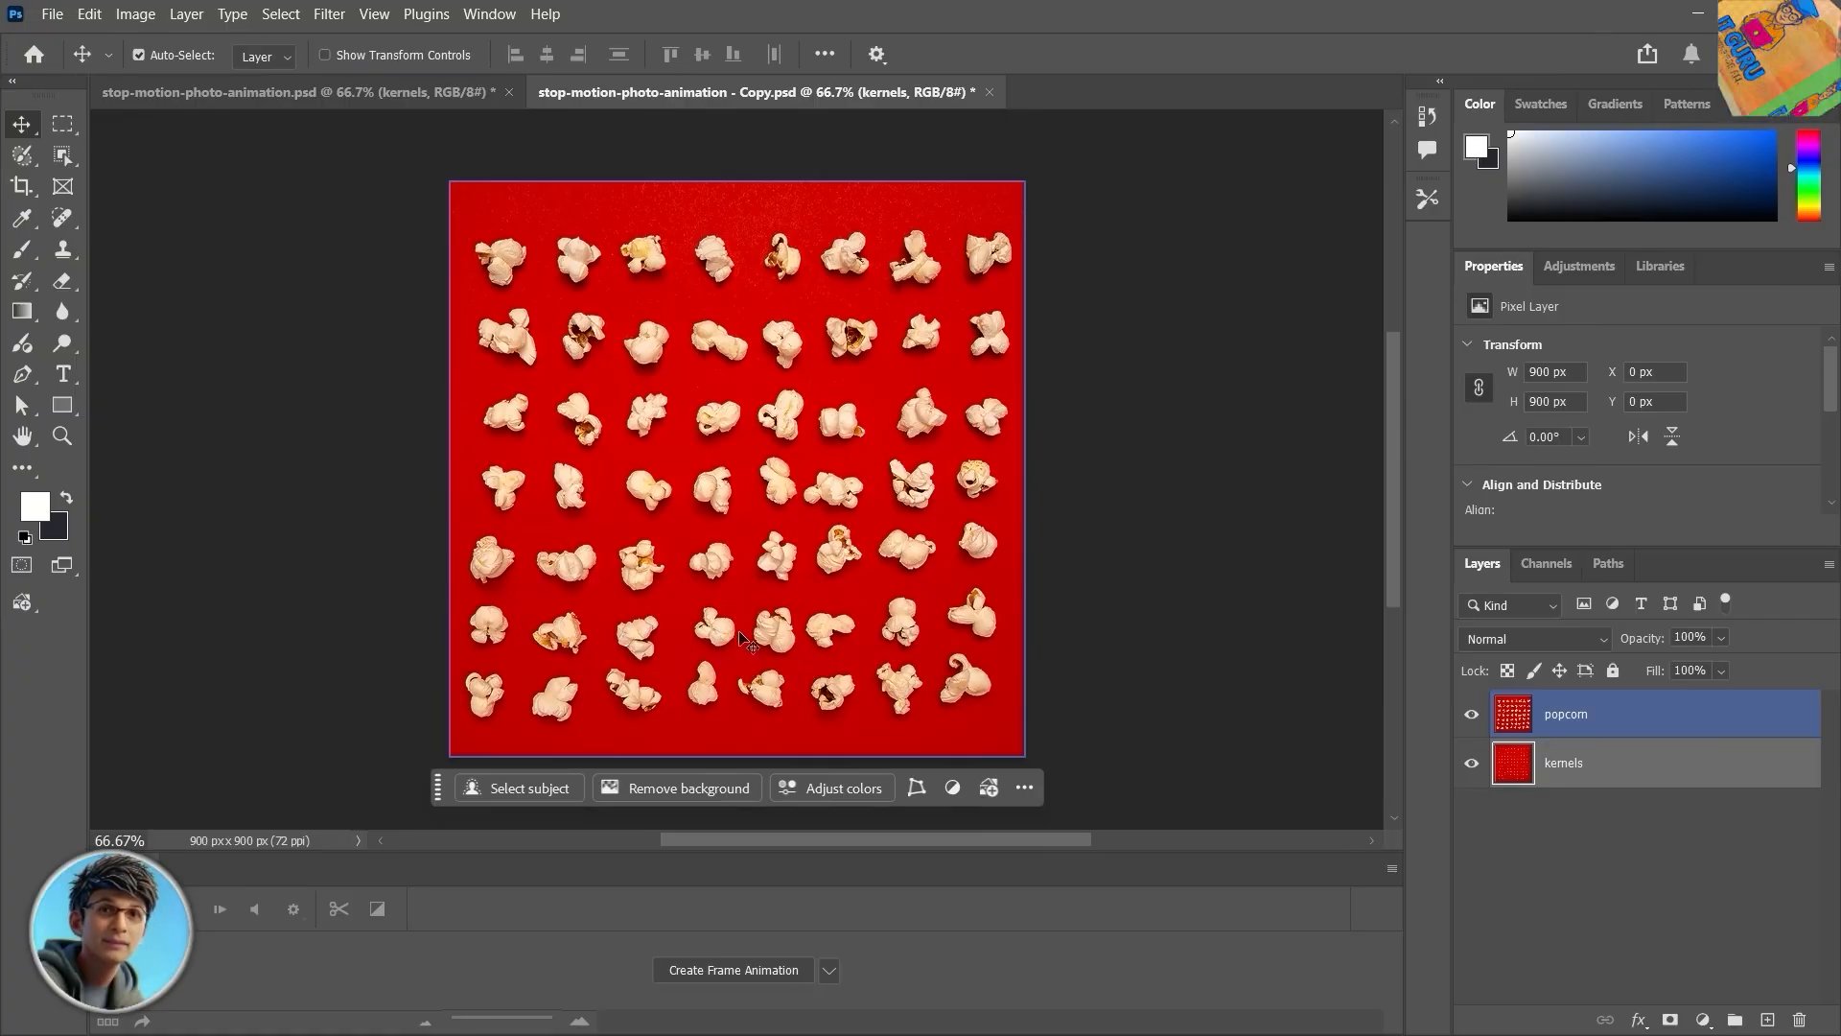
Step: Switch to the finished stop-motion-photo-animation.psd document and play its frame animation from the start
{"action": "left_click", "coordinate": [250, 93]}
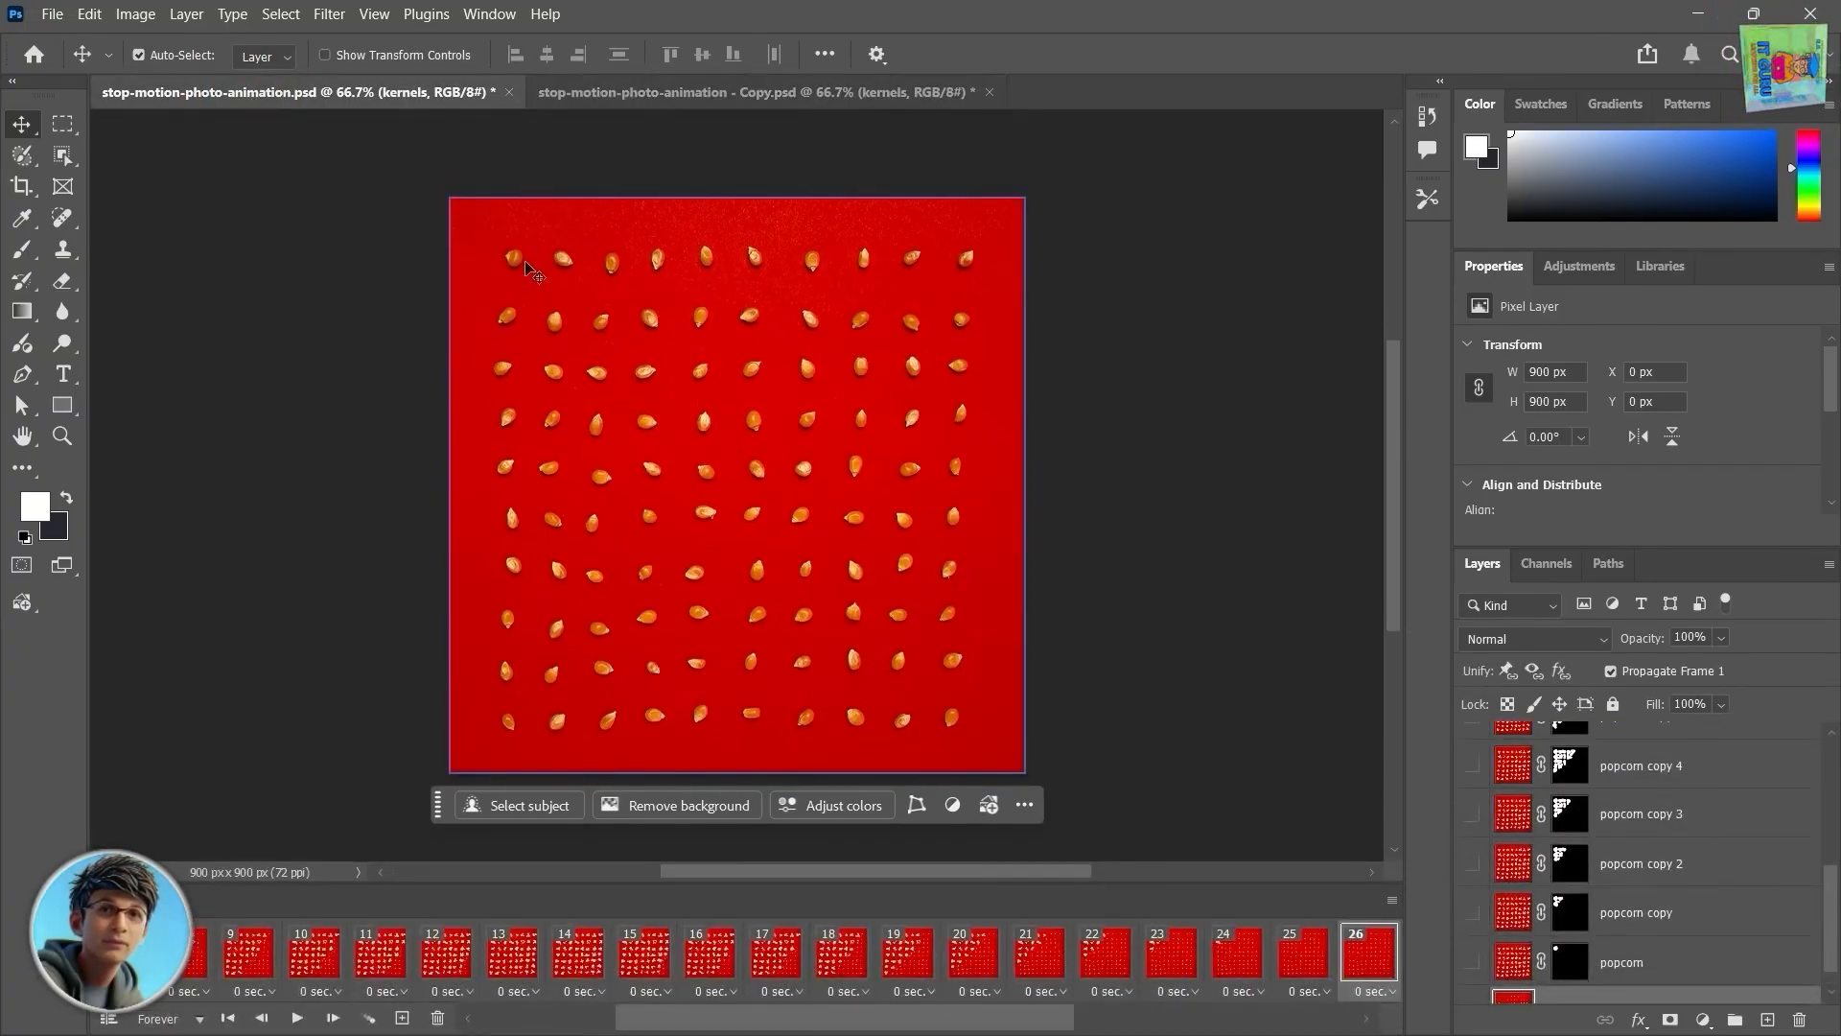
{"action": "scroll", "coordinate": [707, 973], "scroll_direction": "left", "scroll_amount": 3}
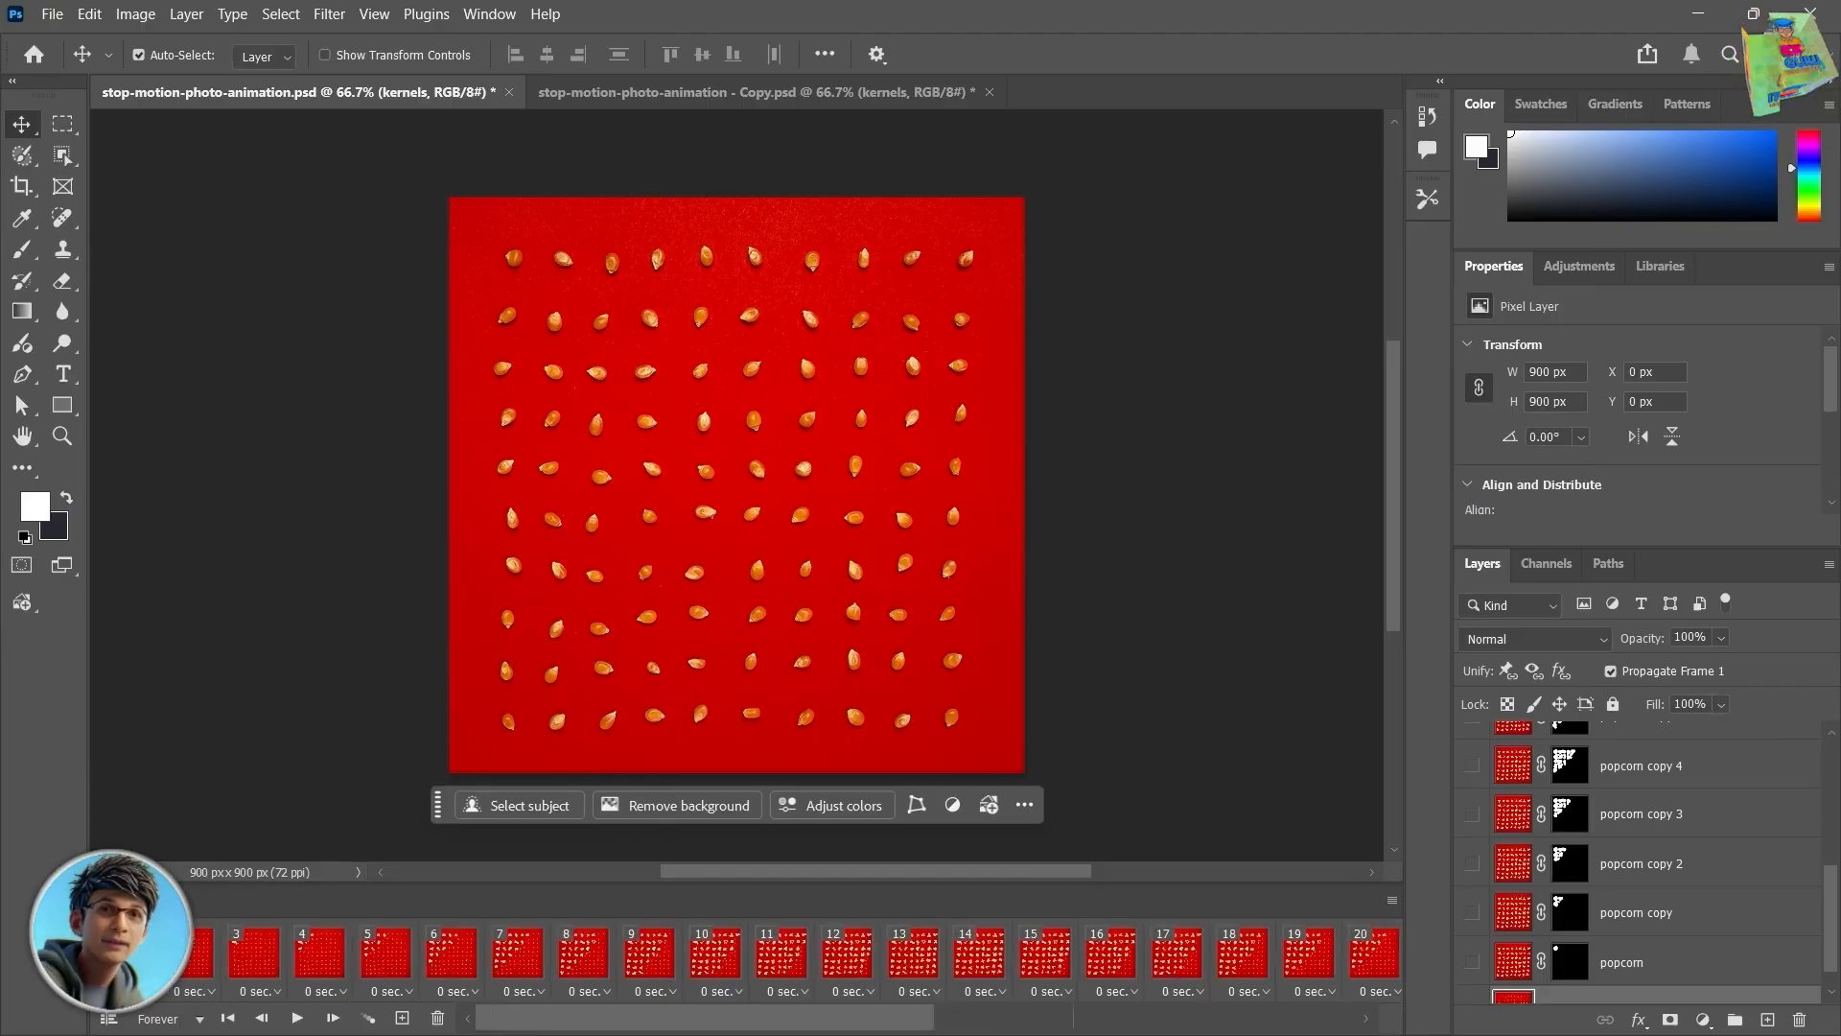
{"action": "key", "text": "space"}
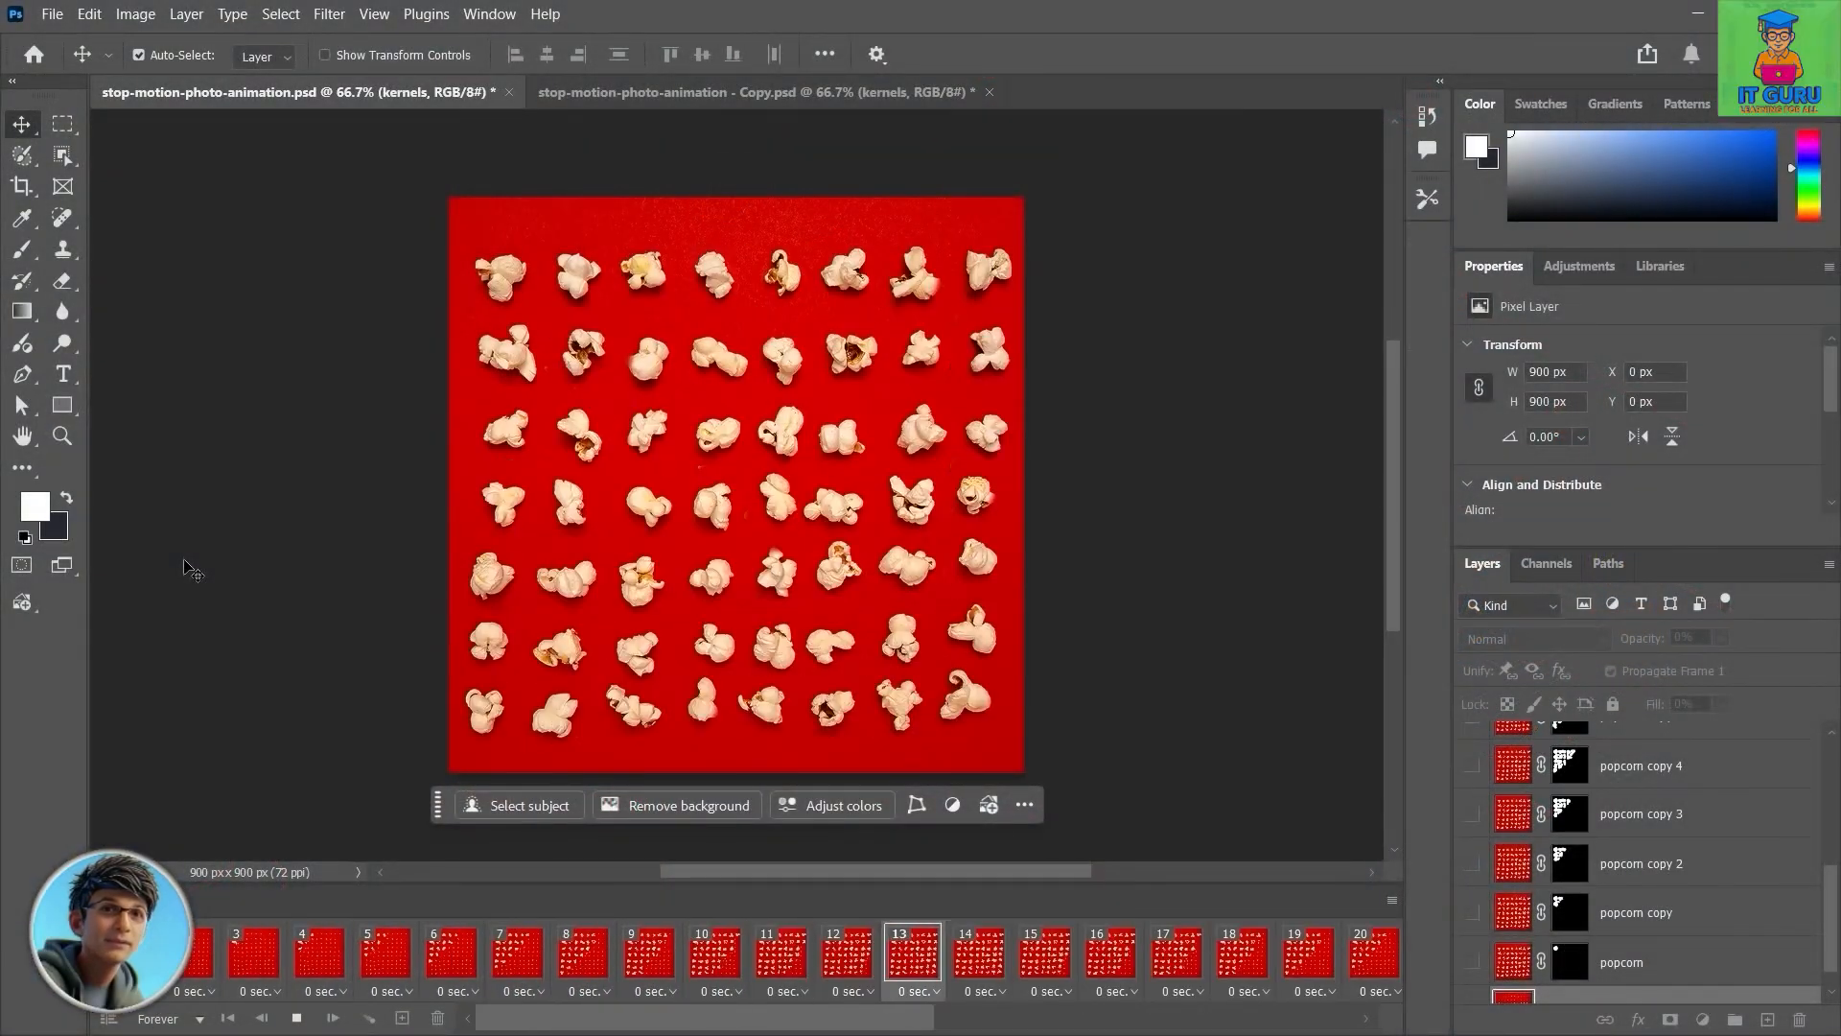
Step: Back in the Copy document, add a layer mask to the popcorn layer and invert it to black
{"action": "left_click", "coordinate": [557, 91]}
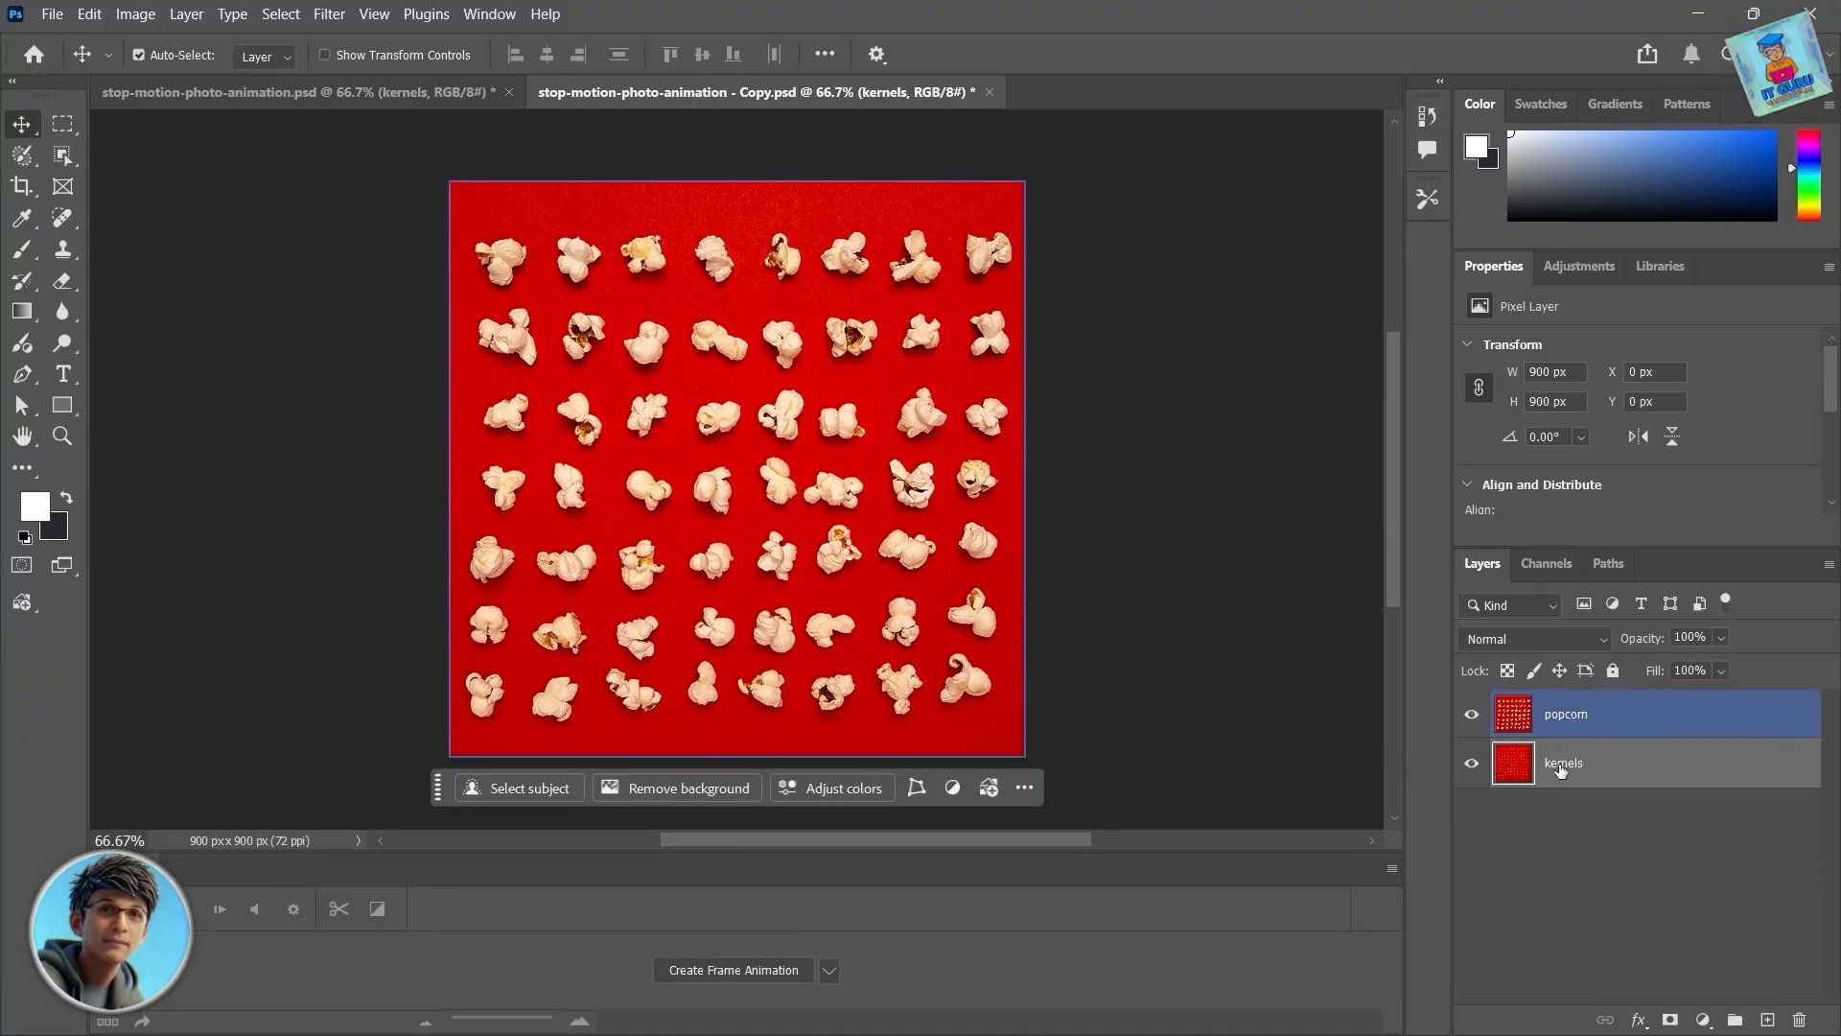
{"action": "left_click", "coordinate": [1471, 715]}
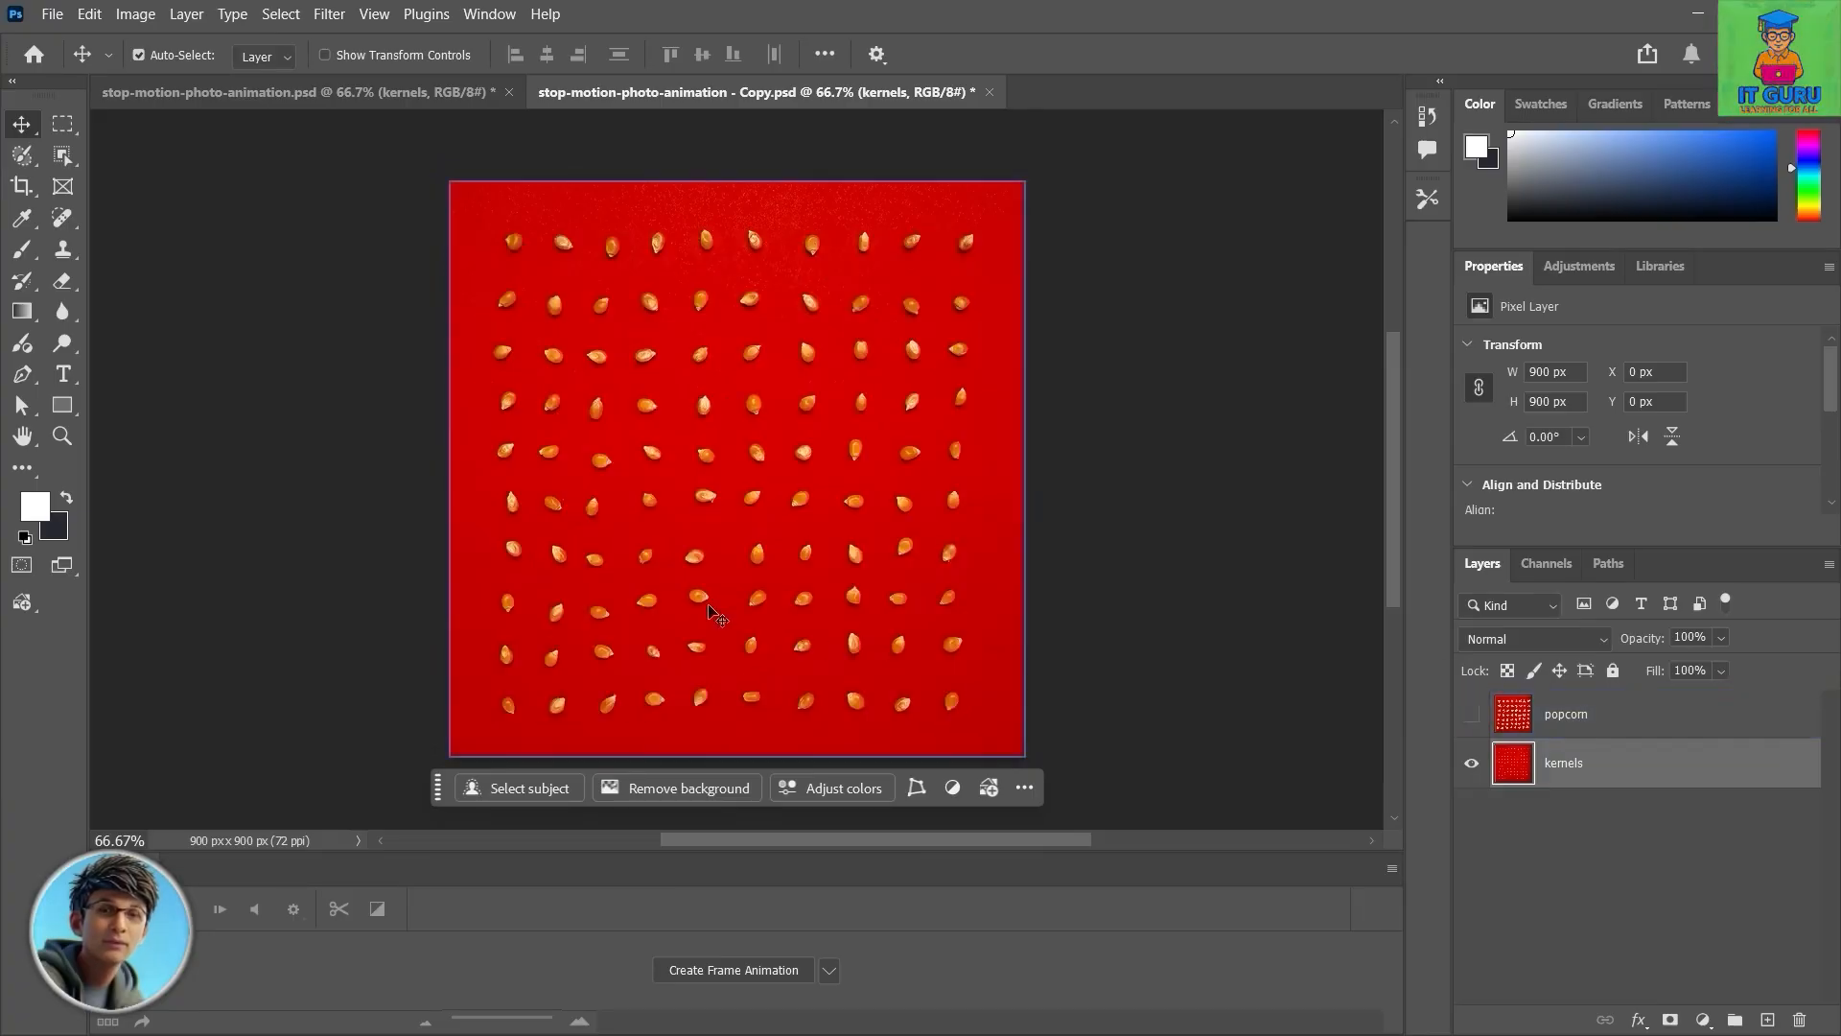
{"action": "left_click", "coordinate": [1472, 717]}
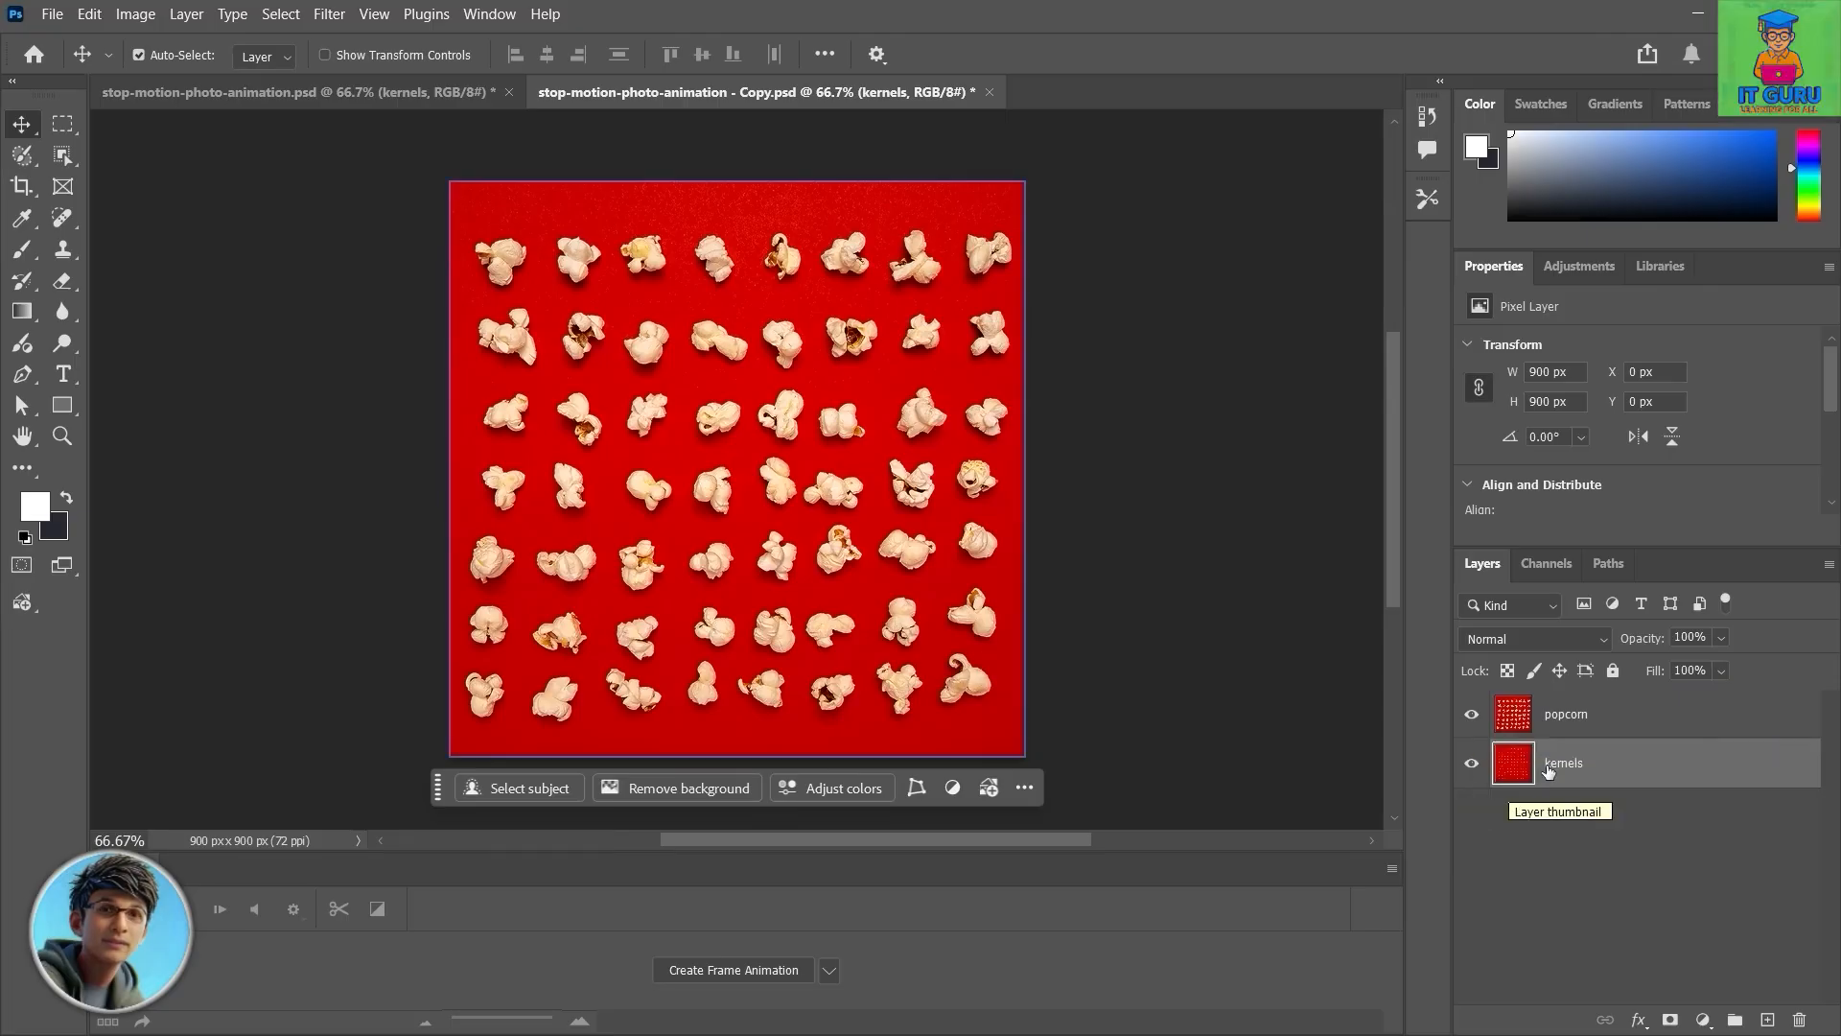
{"action": "left_click", "coordinate": [1576, 717]}
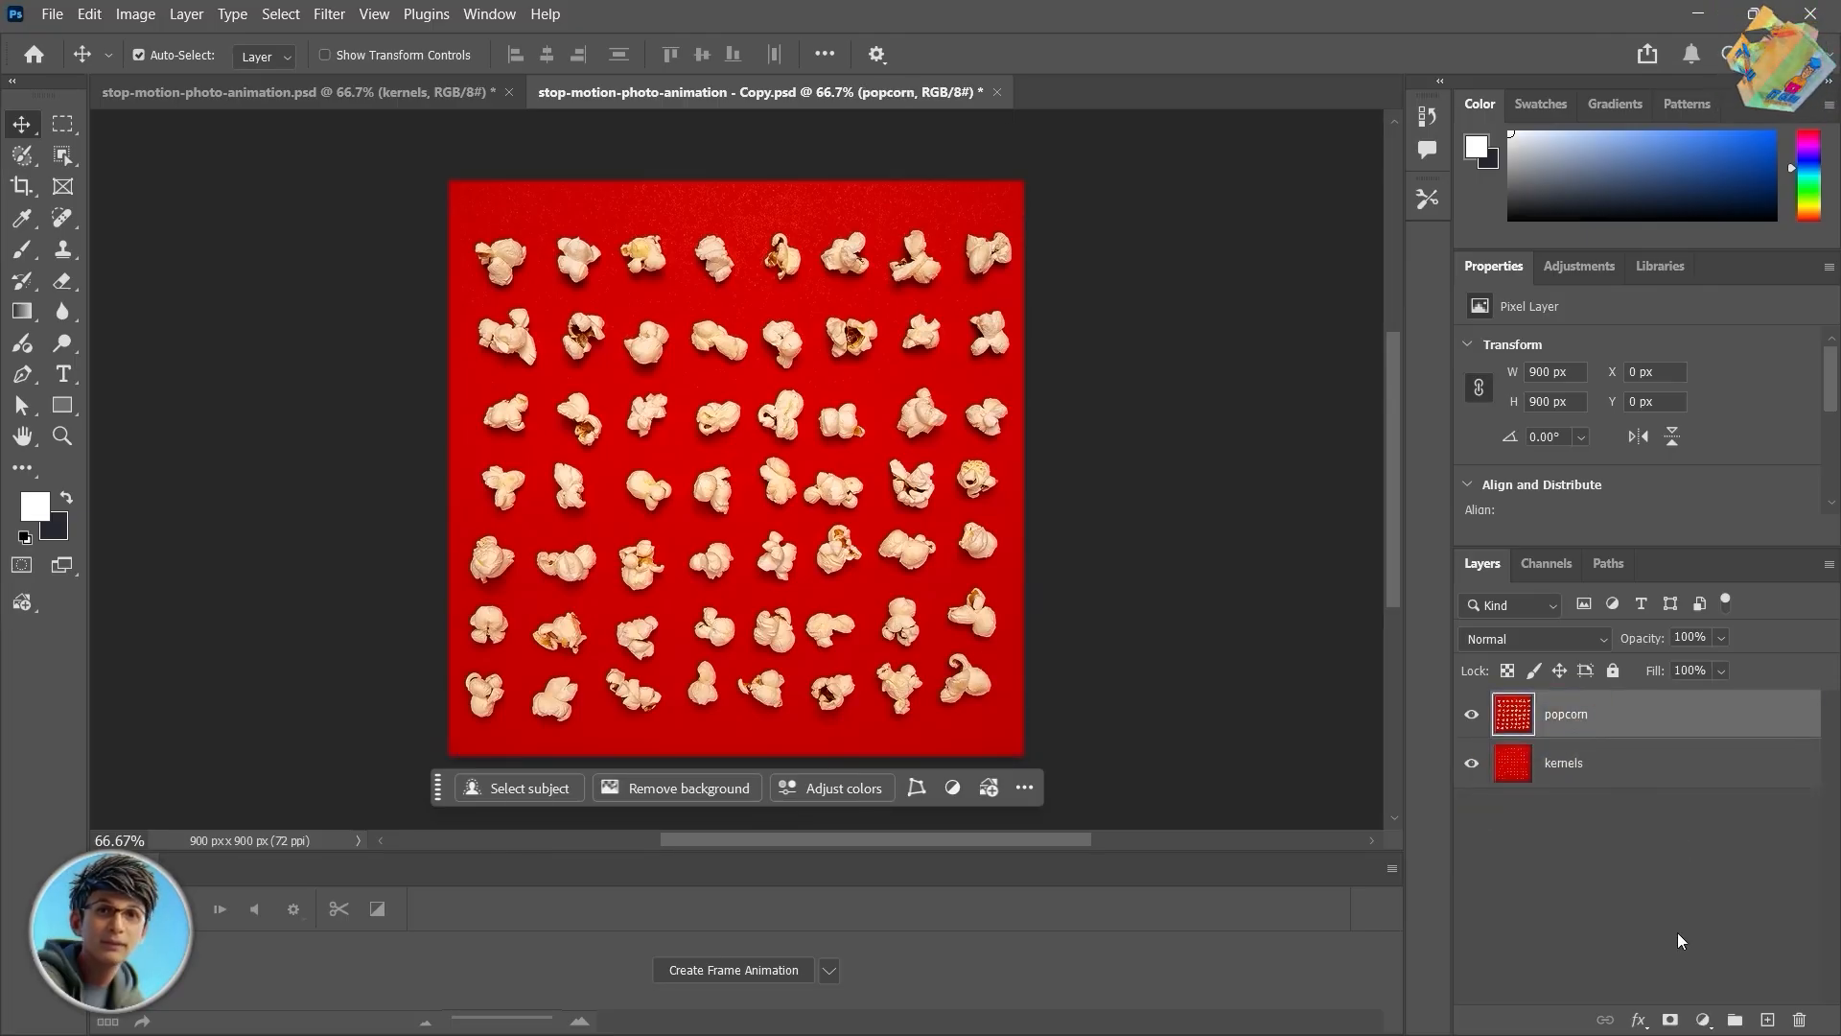
{"action": "left_click", "coordinate": [1669, 1019]}
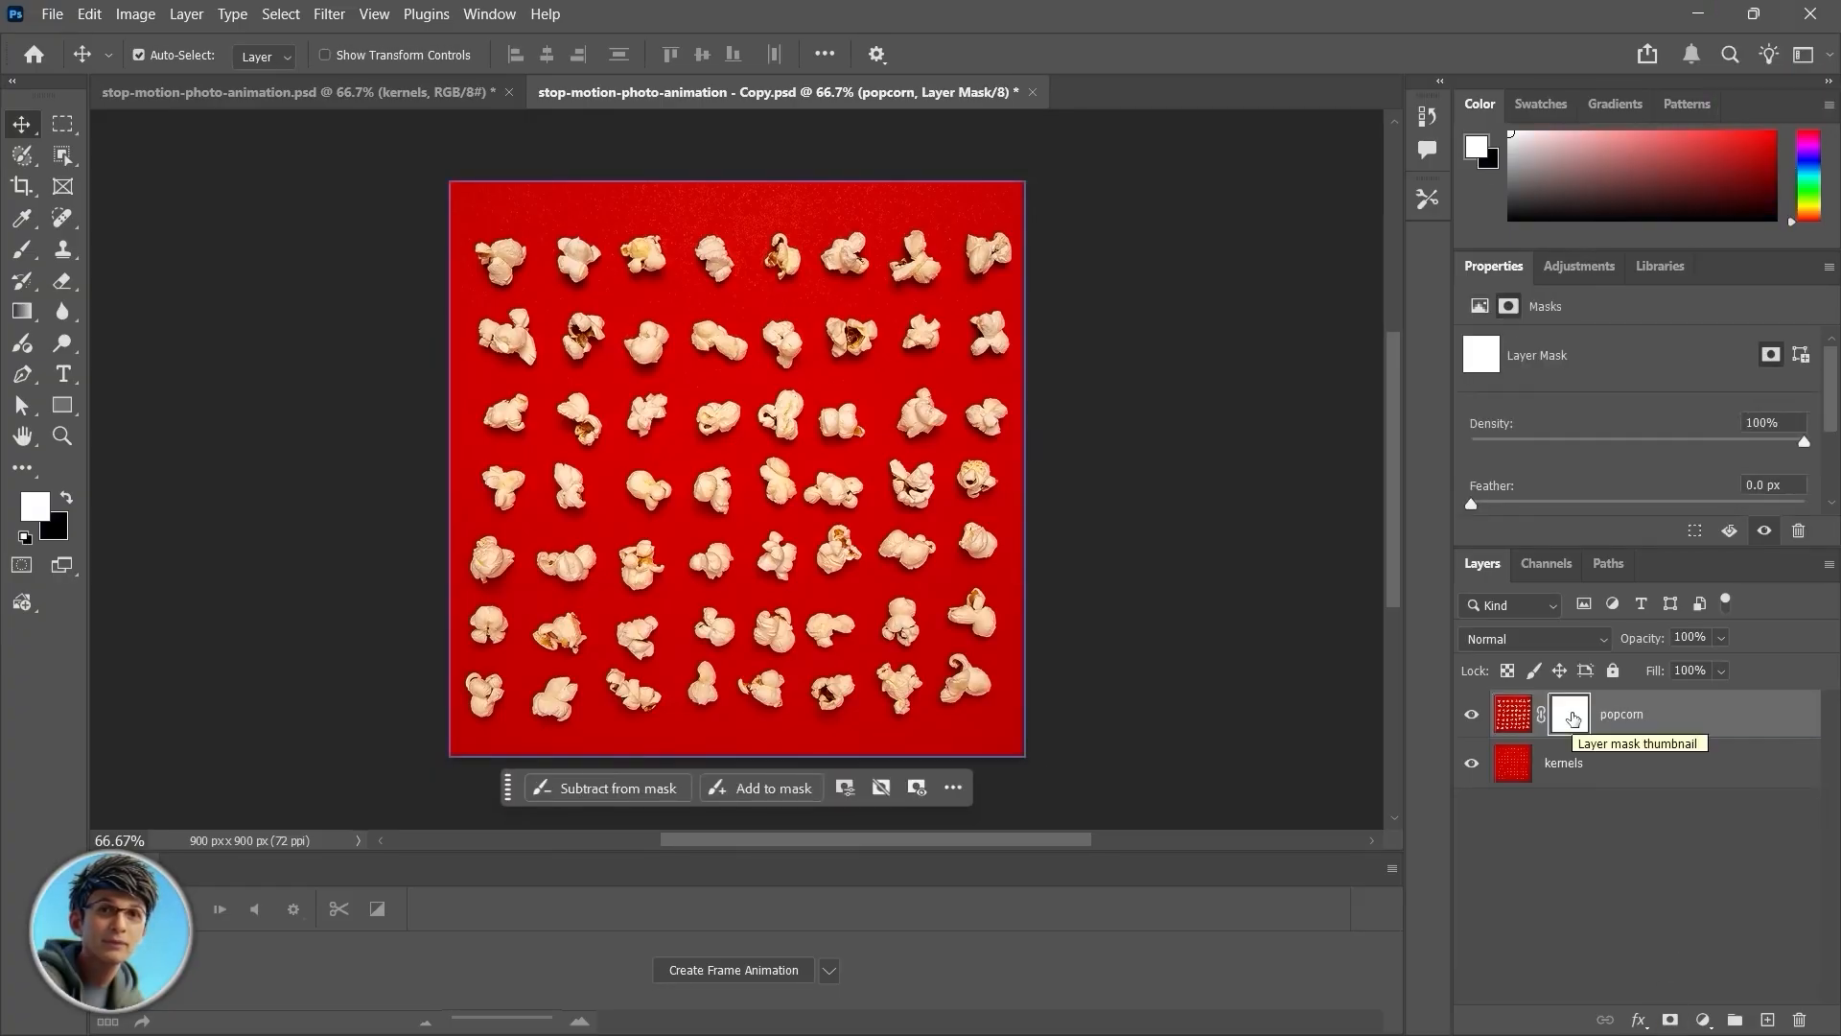
{"action": "key", "text": "ctrl+i"}
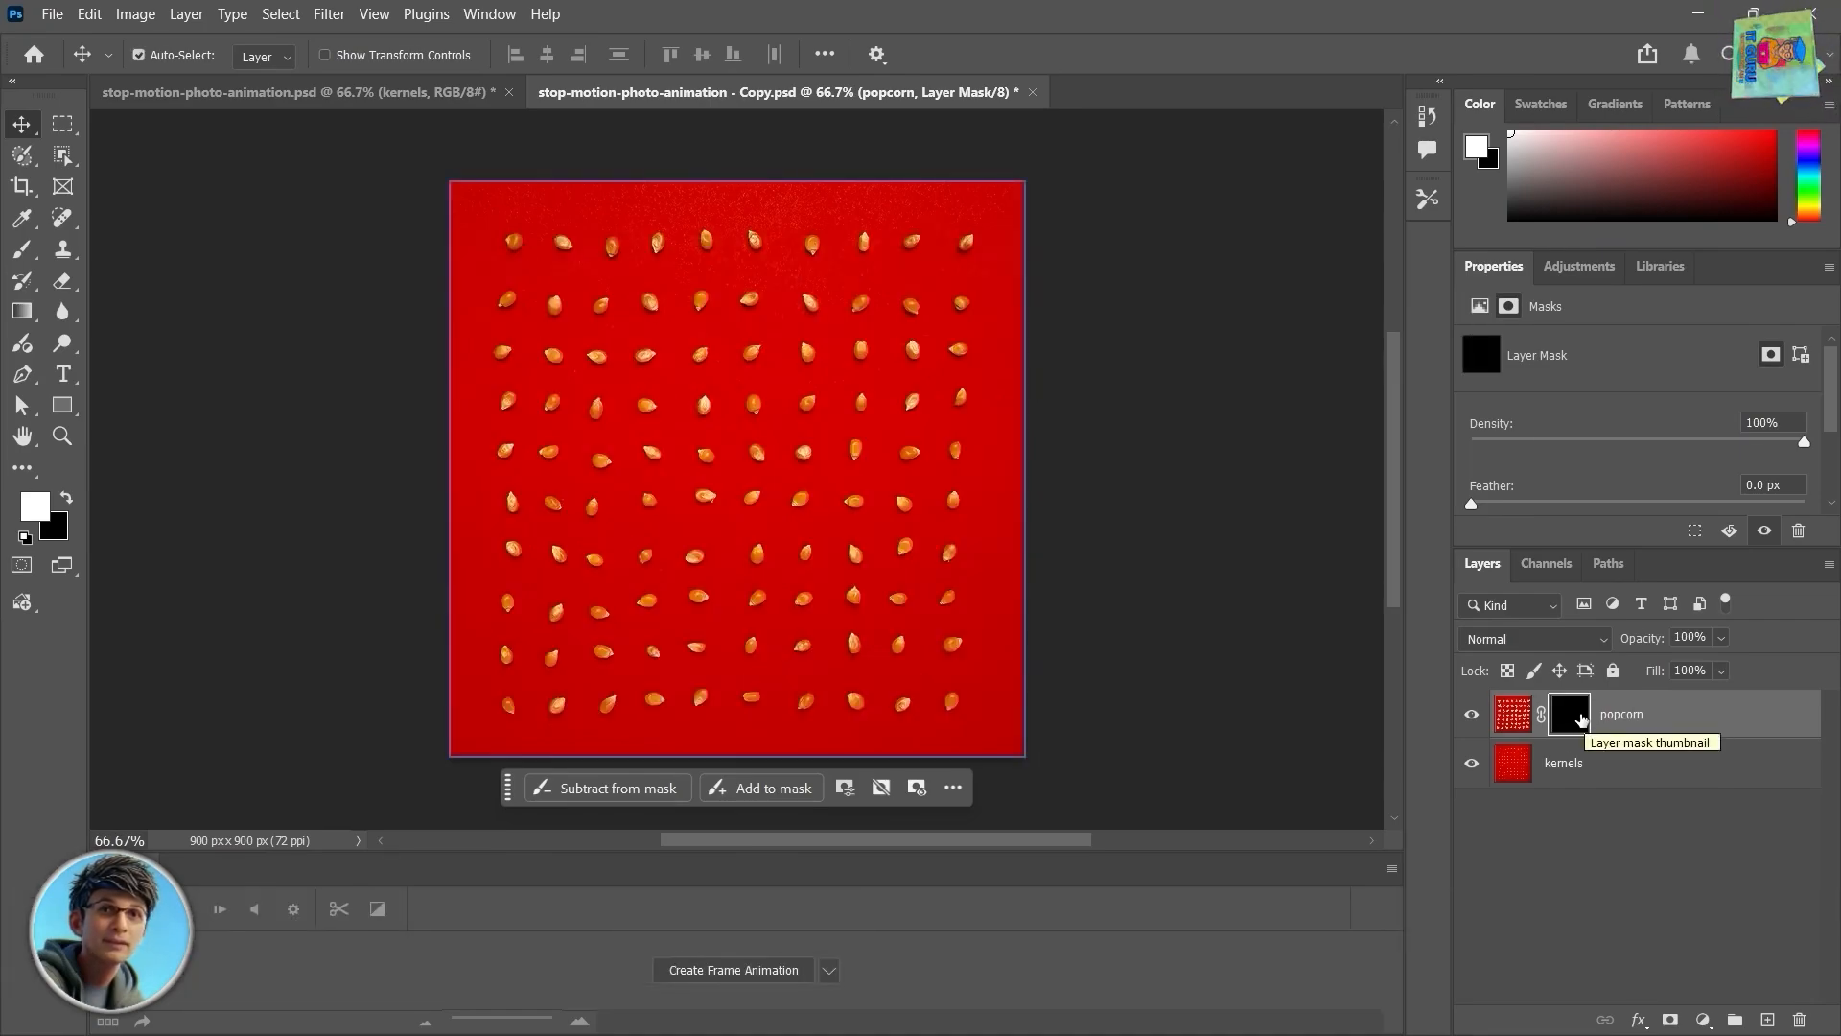
Step: With the Brush tool and white foreground, paint on the mask over the top-left kernel to reveal its popcorn
{"action": "left_click", "coordinate": [24, 251]}
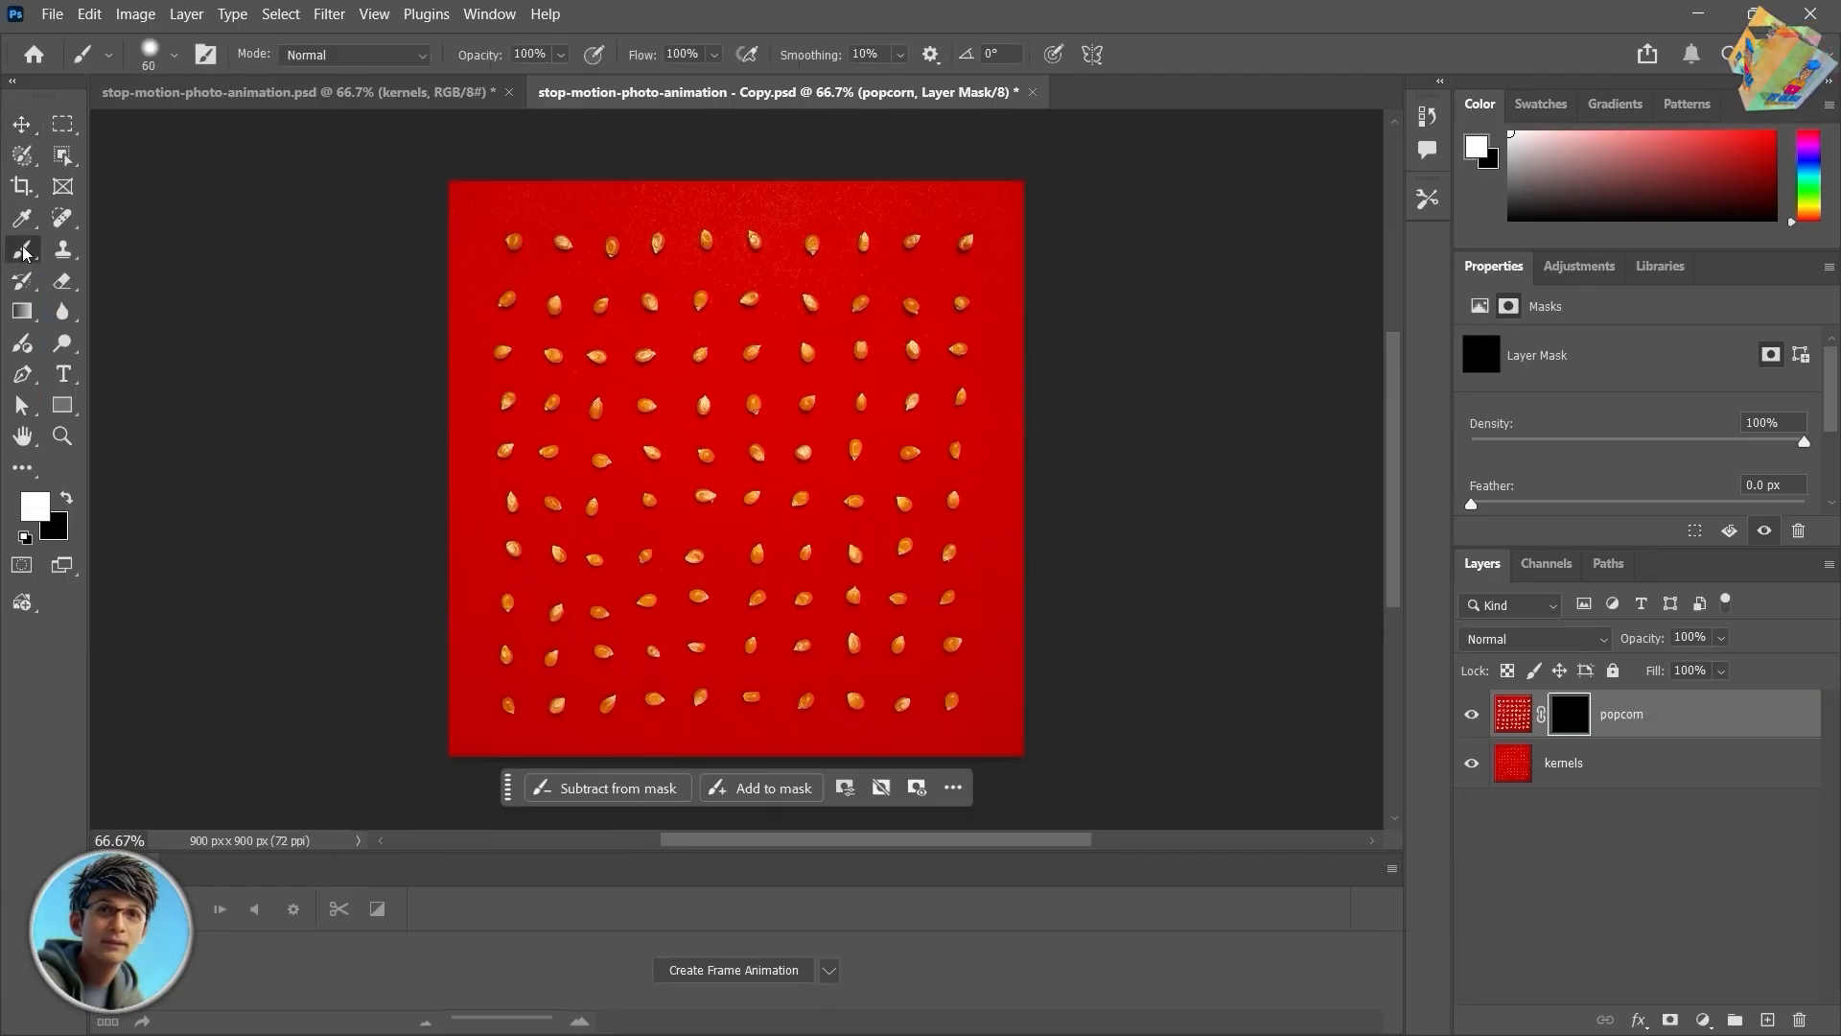
{"action": "left_click", "coordinate": [22, 467]}
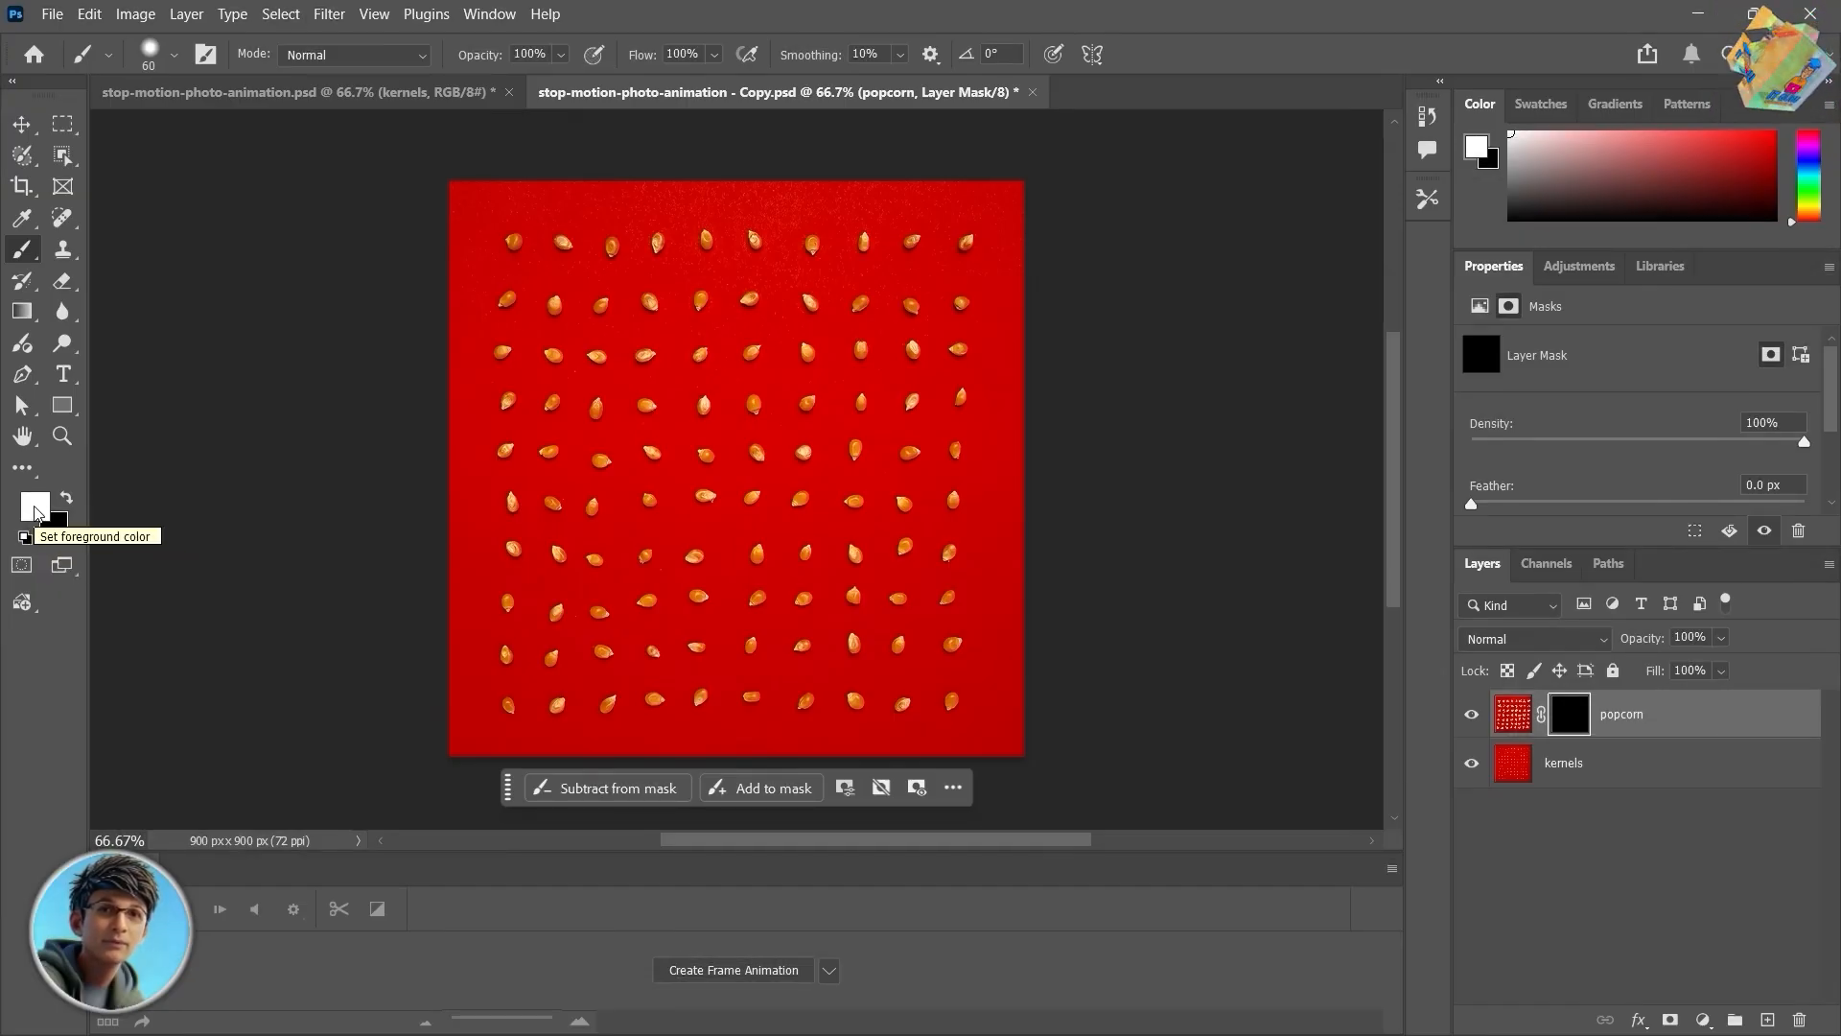
{"action": "left_click", "coordinate": [512, 242]}
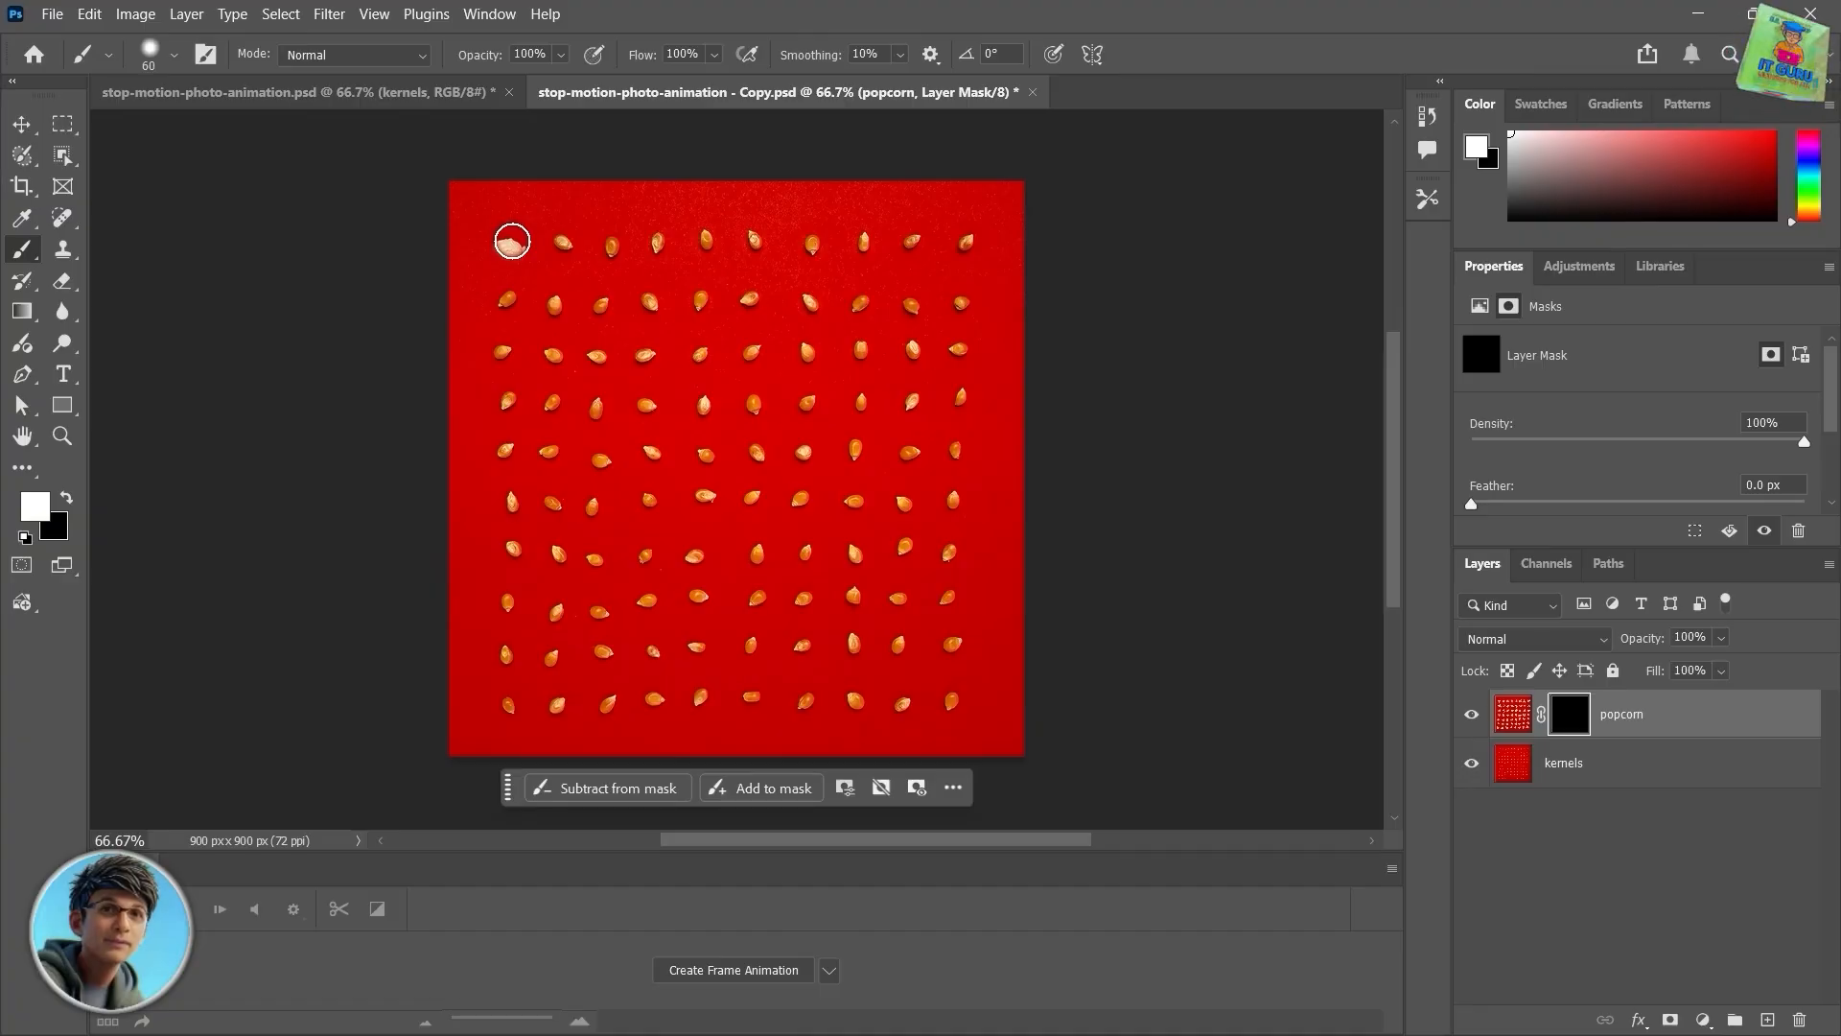
{"action": "left_click_drag", "start_coordinate": [513, 242], "coordinate": [486, 257]}
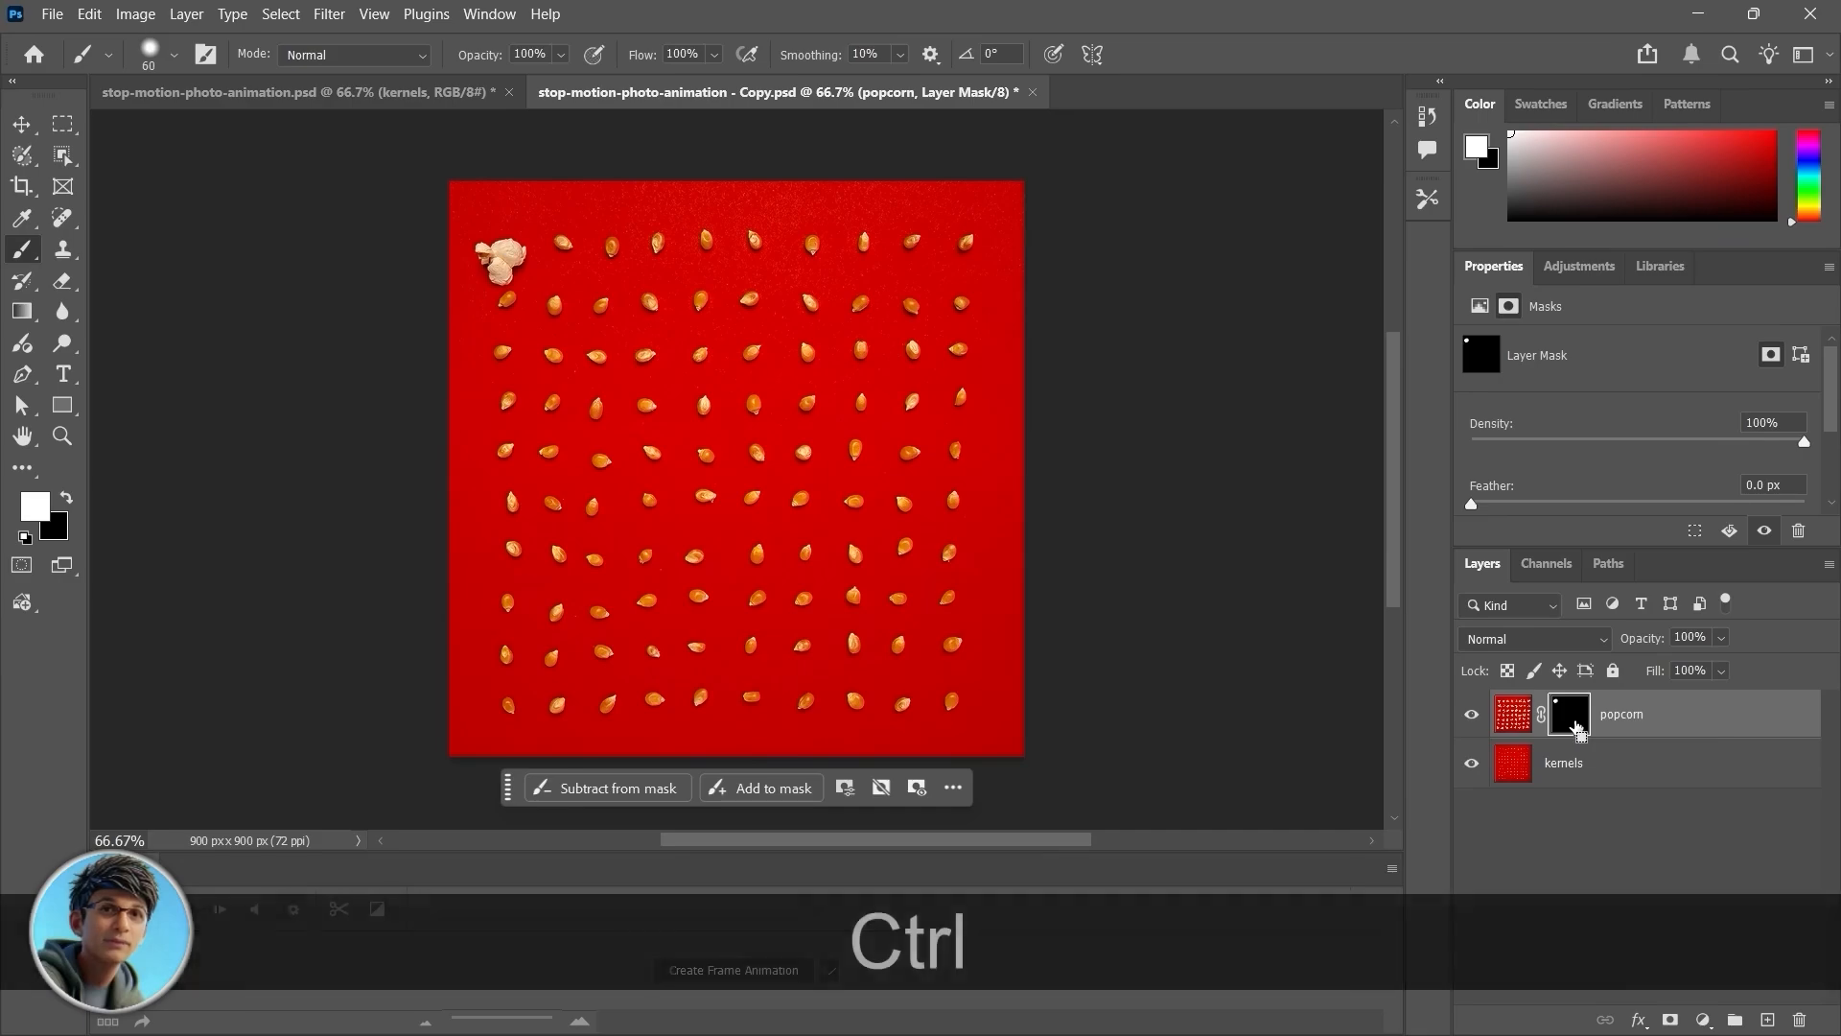
Step: Duplicate the popcorn layer and paint on the copy's mask over the next two kernels
{"action": "key", "text": "ctrl+j"}
{"action": "left_click", "coordinate": [1574, 726]}
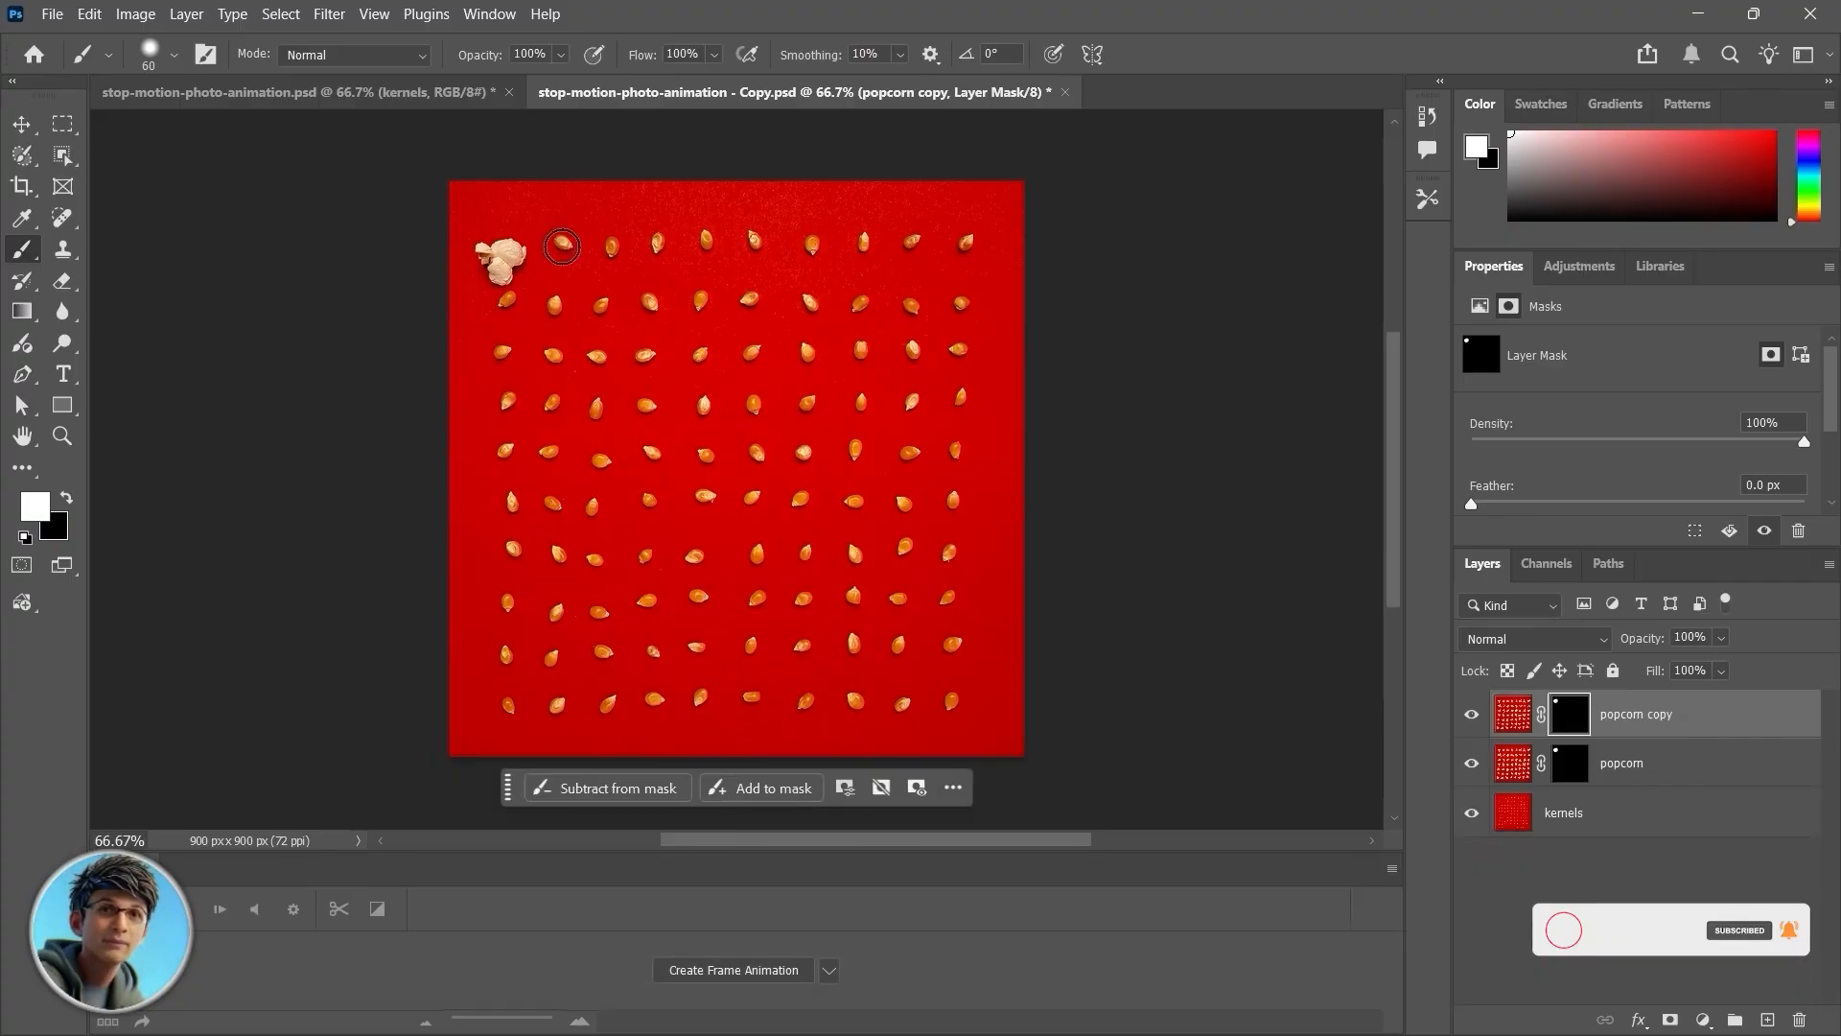
{"action": "left_click_drag", "start_coordinate": [562, 247], "coordinate": [575, 261]}
{"action": "left_click_drag", "start_coordinate": [504, 316], "coordinate": [512, 358]}
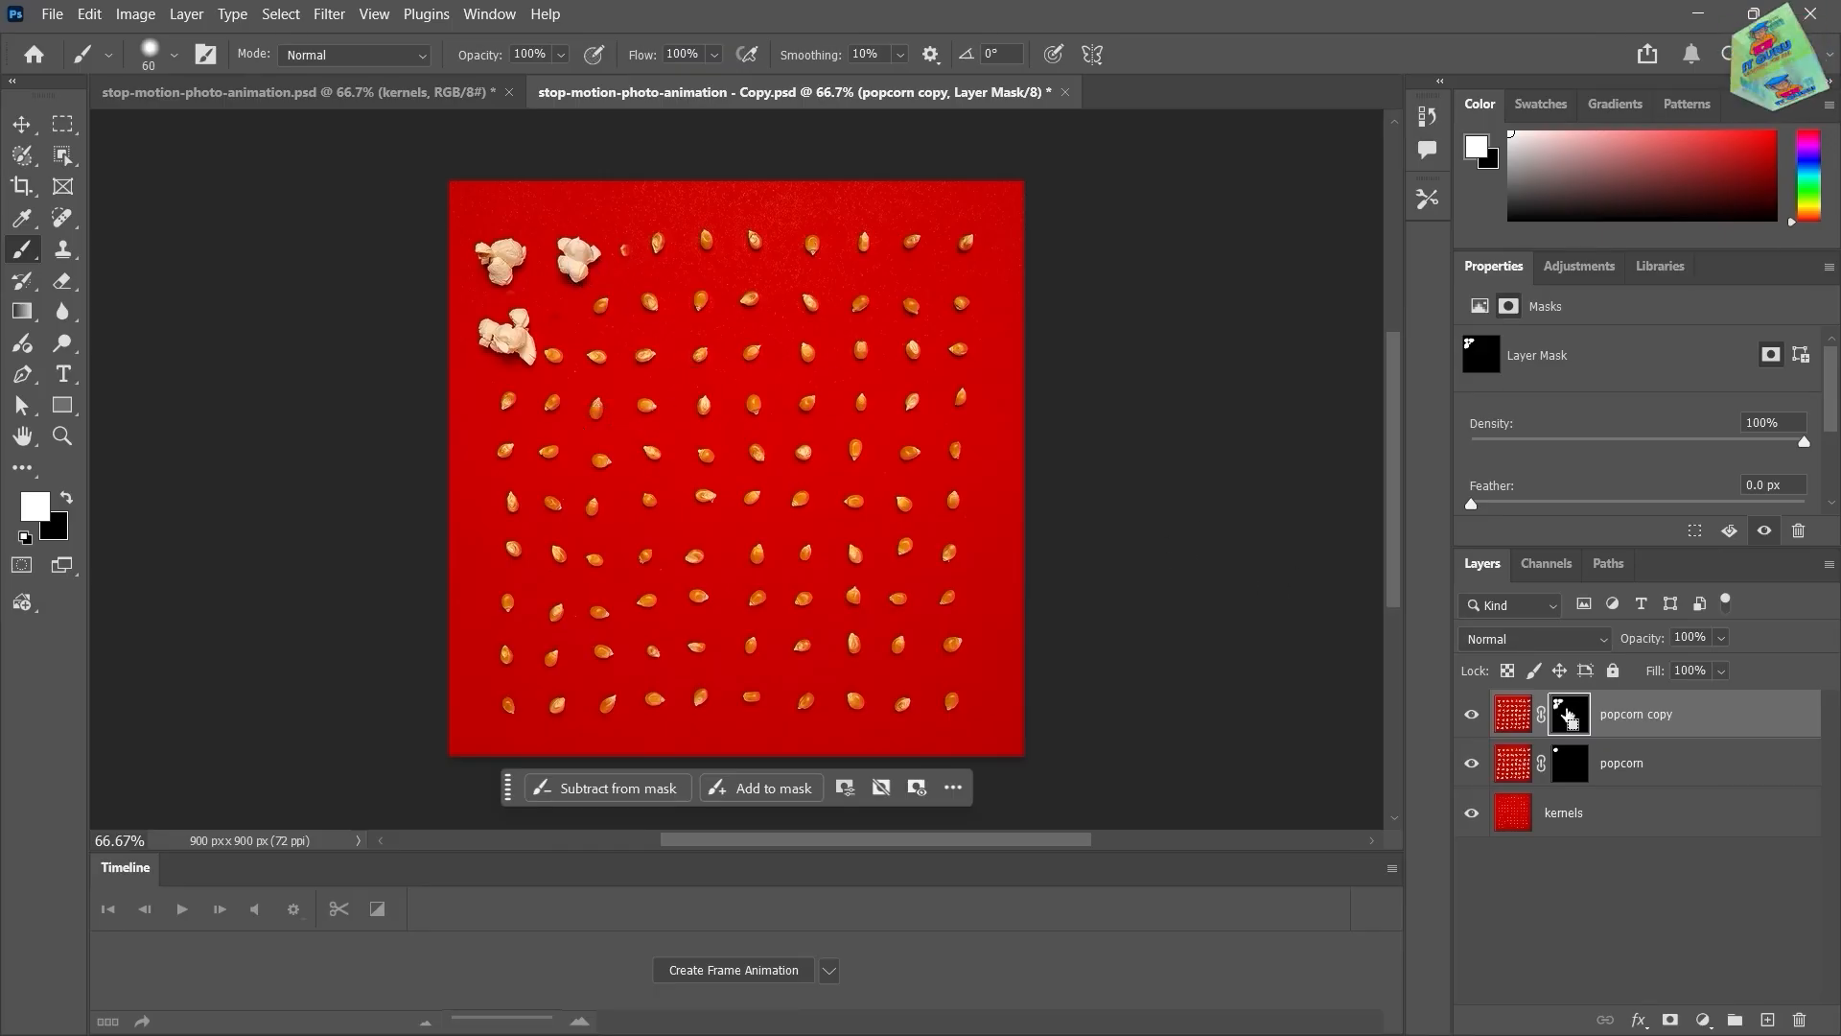
Step: Duplicate the layer again and paint on popcorn copy 2's mask over three more kernels
{"action": "key", "text": "ctrl+j"}
{"action": "left_click", "coordinate": [1576, 717]}
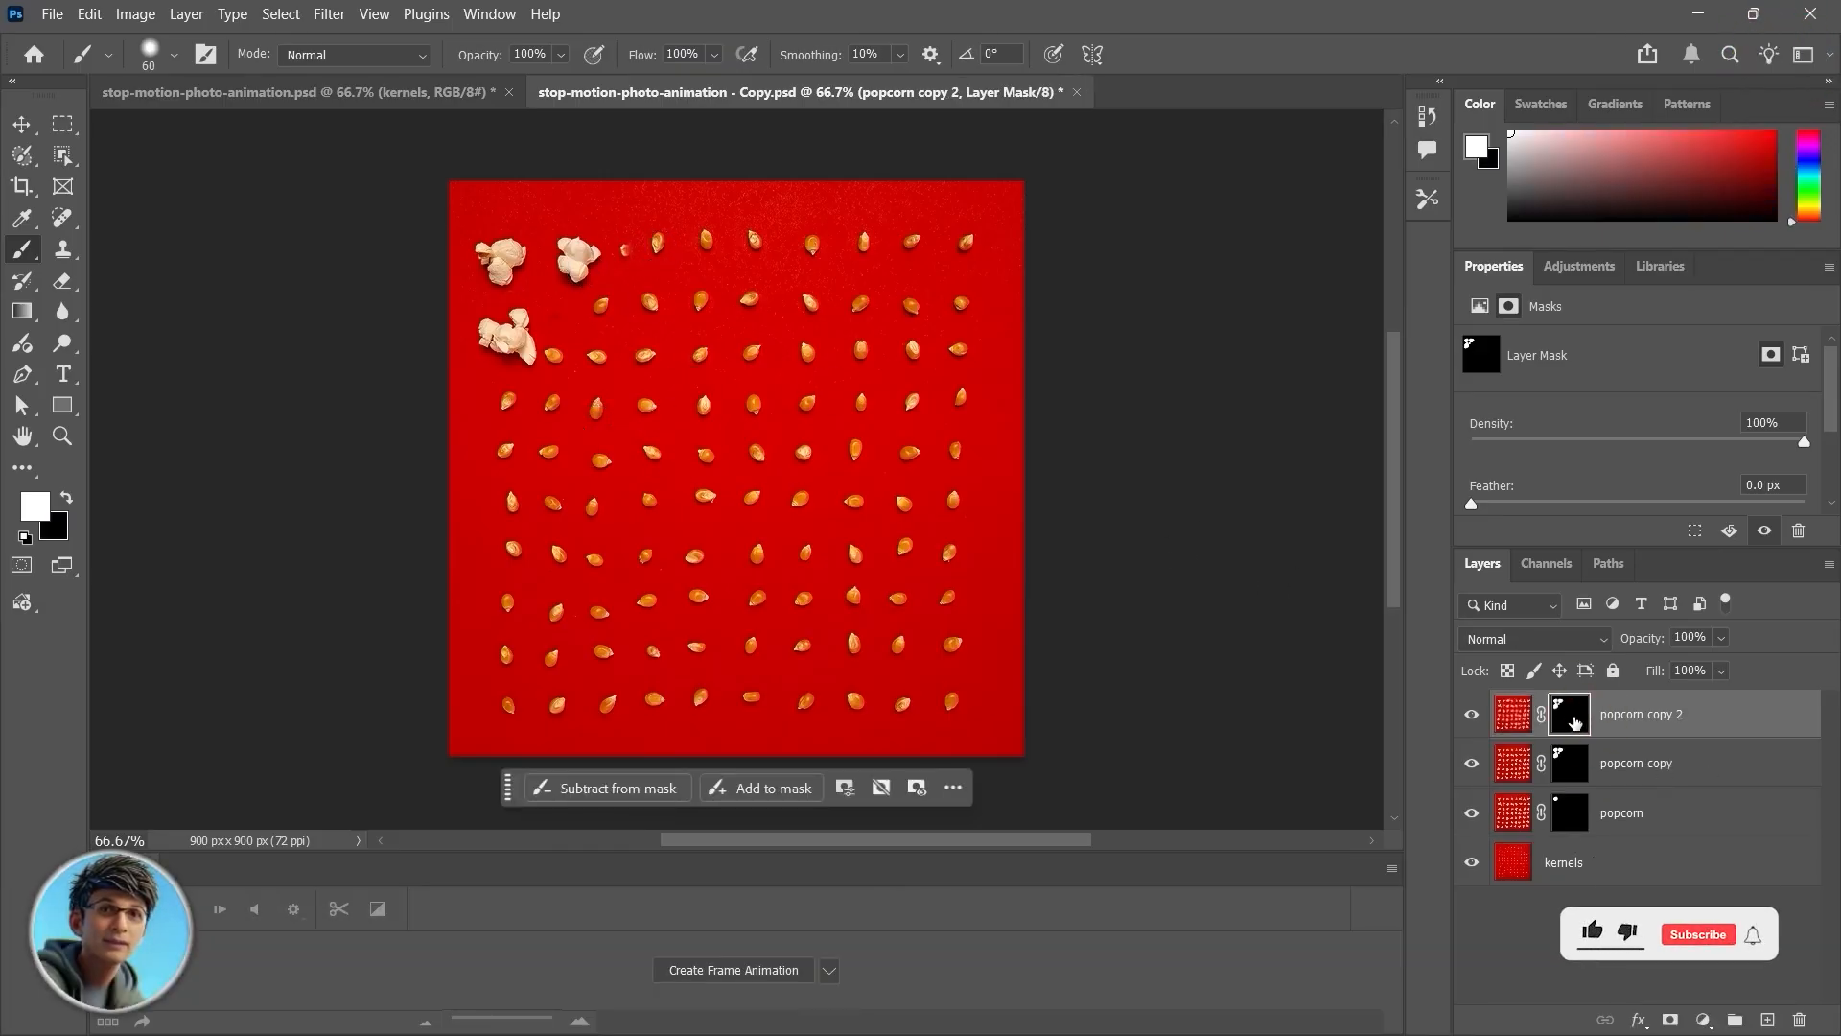
{"action": "left_click", "coordinate": [643, 254]}
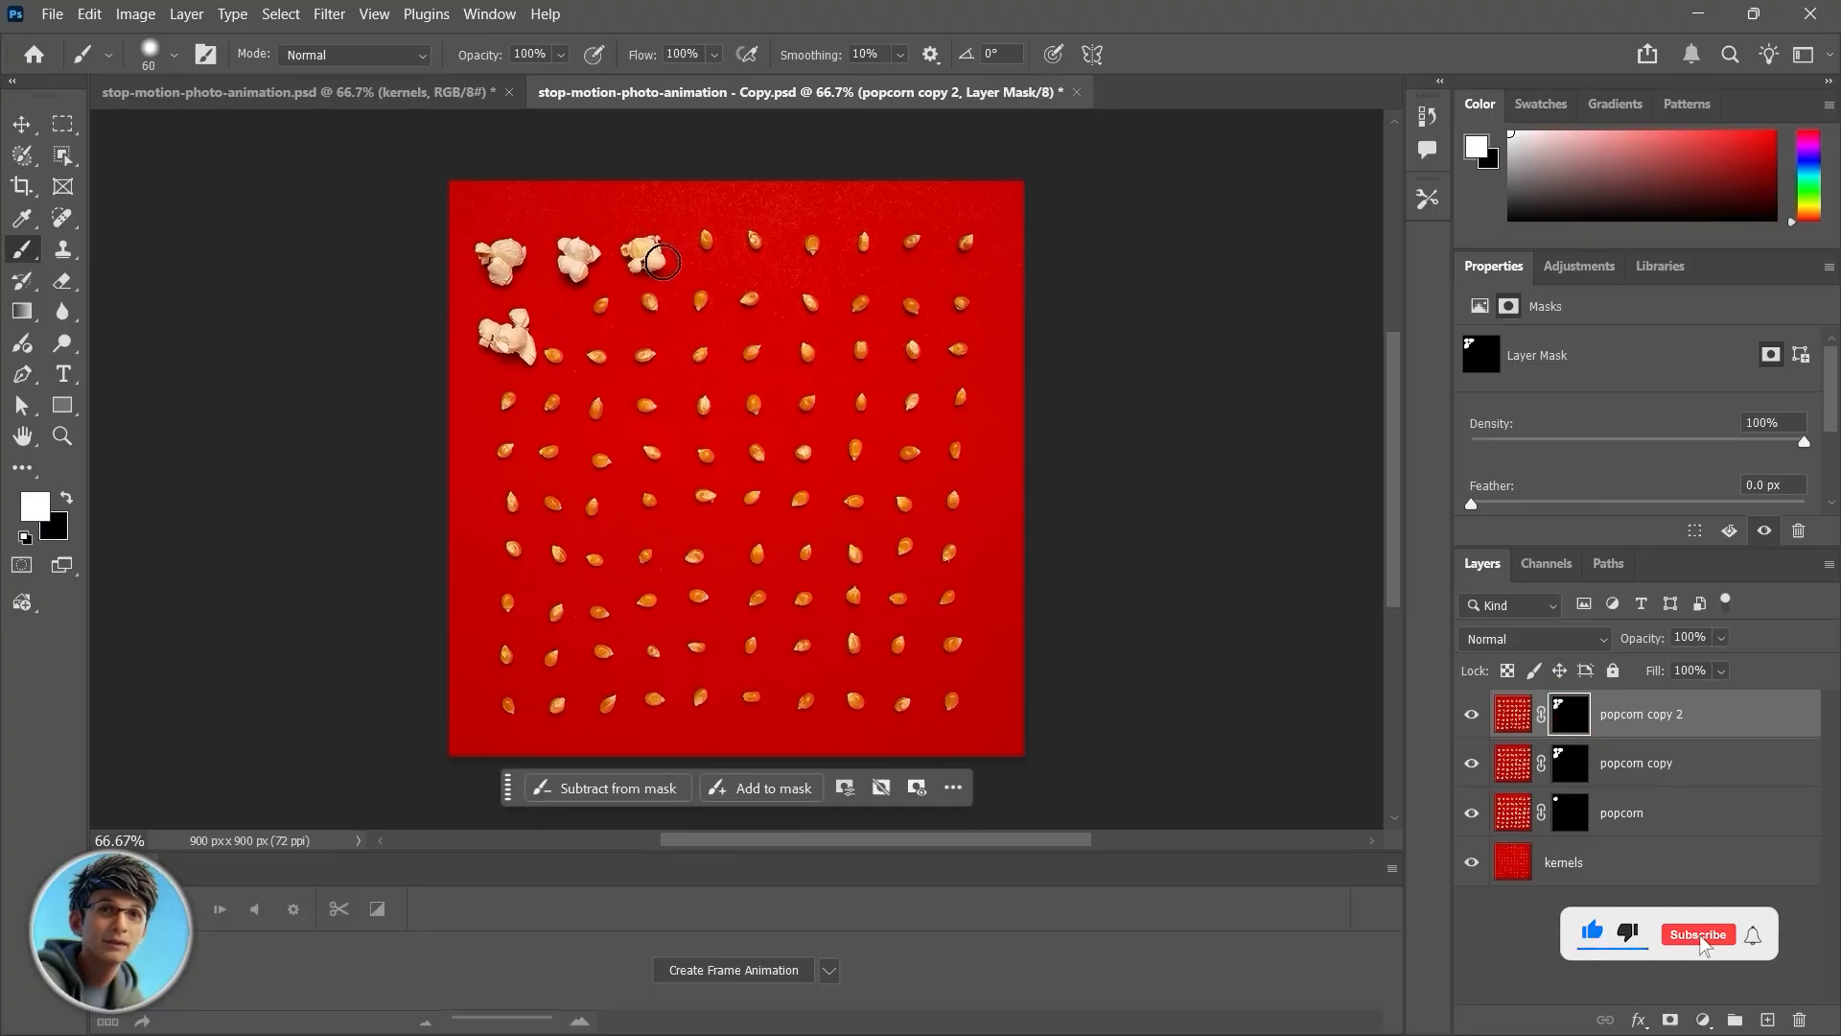
{"action": "left_click", "coordinate": [586, 331]}
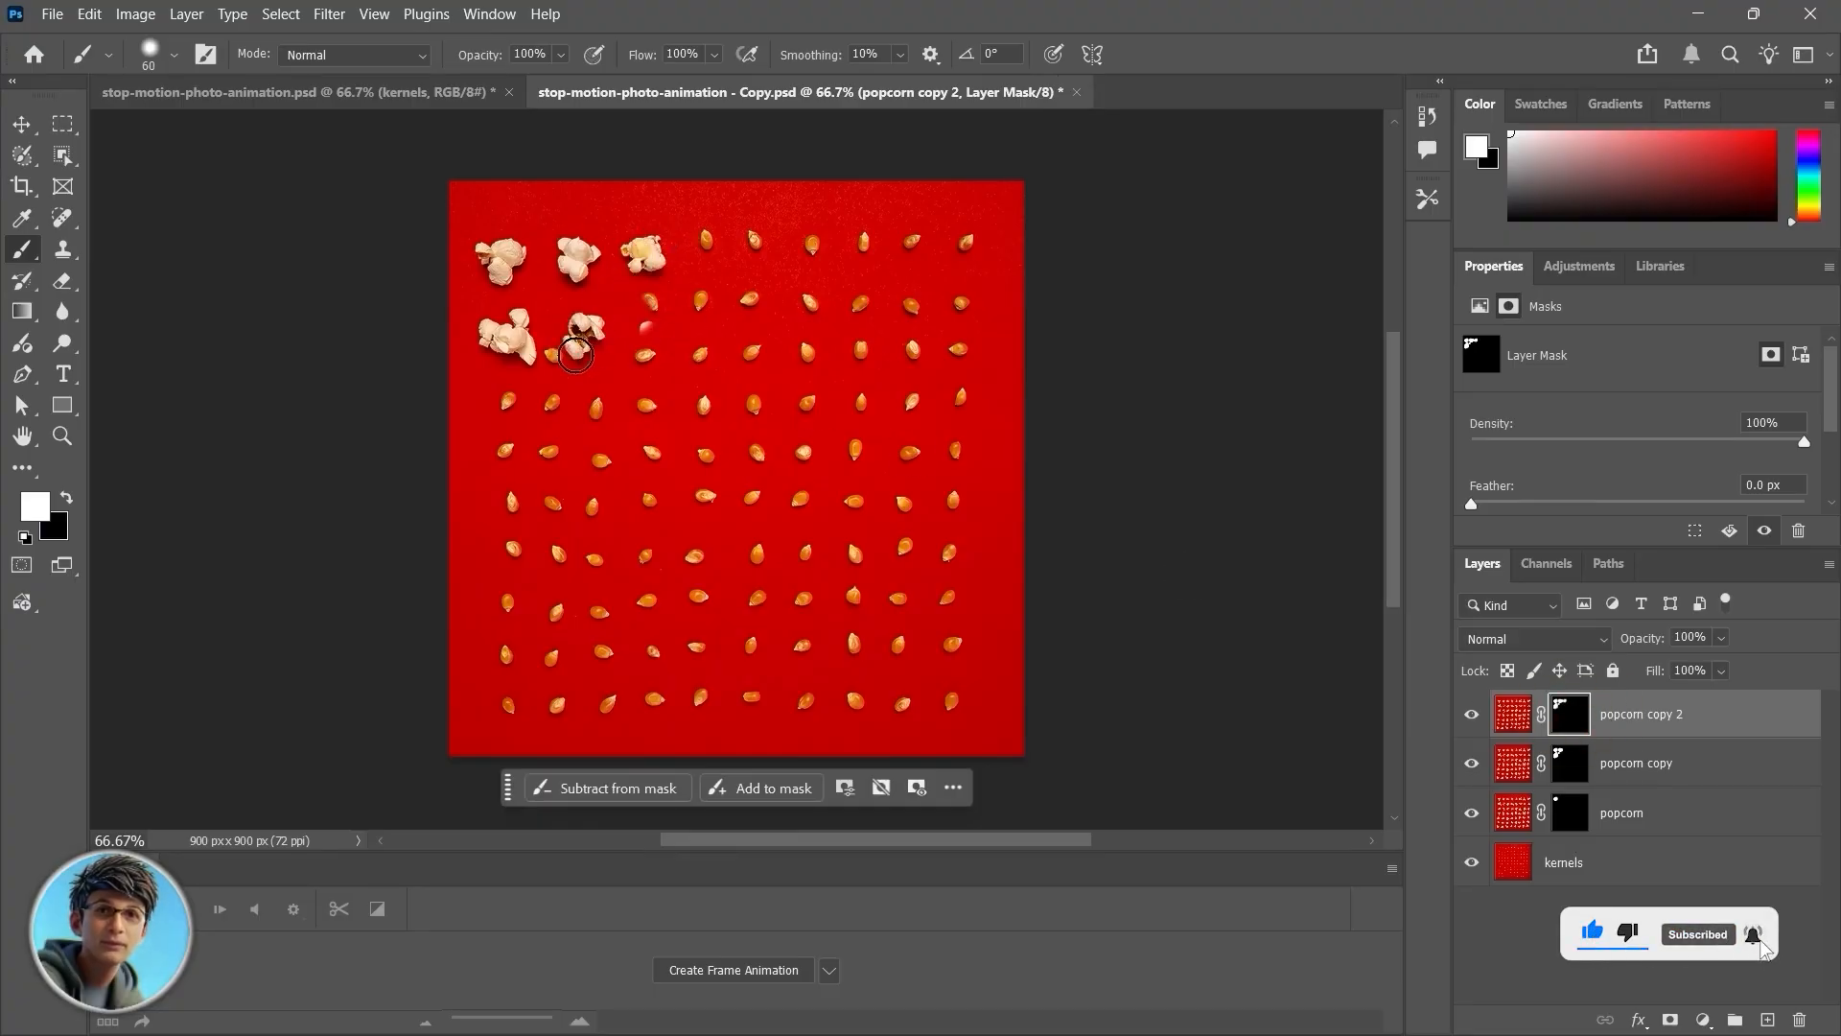
{"action": "mouse_move", "coordinate": [518, 403]}
{"action": "left_mouse_down"}
{"action": "mouse_move", "coordinate": [519, 427]}
{"action": "mouse_move", "coordinate": [491, 412]}
{"action": "left_mouse_up"}
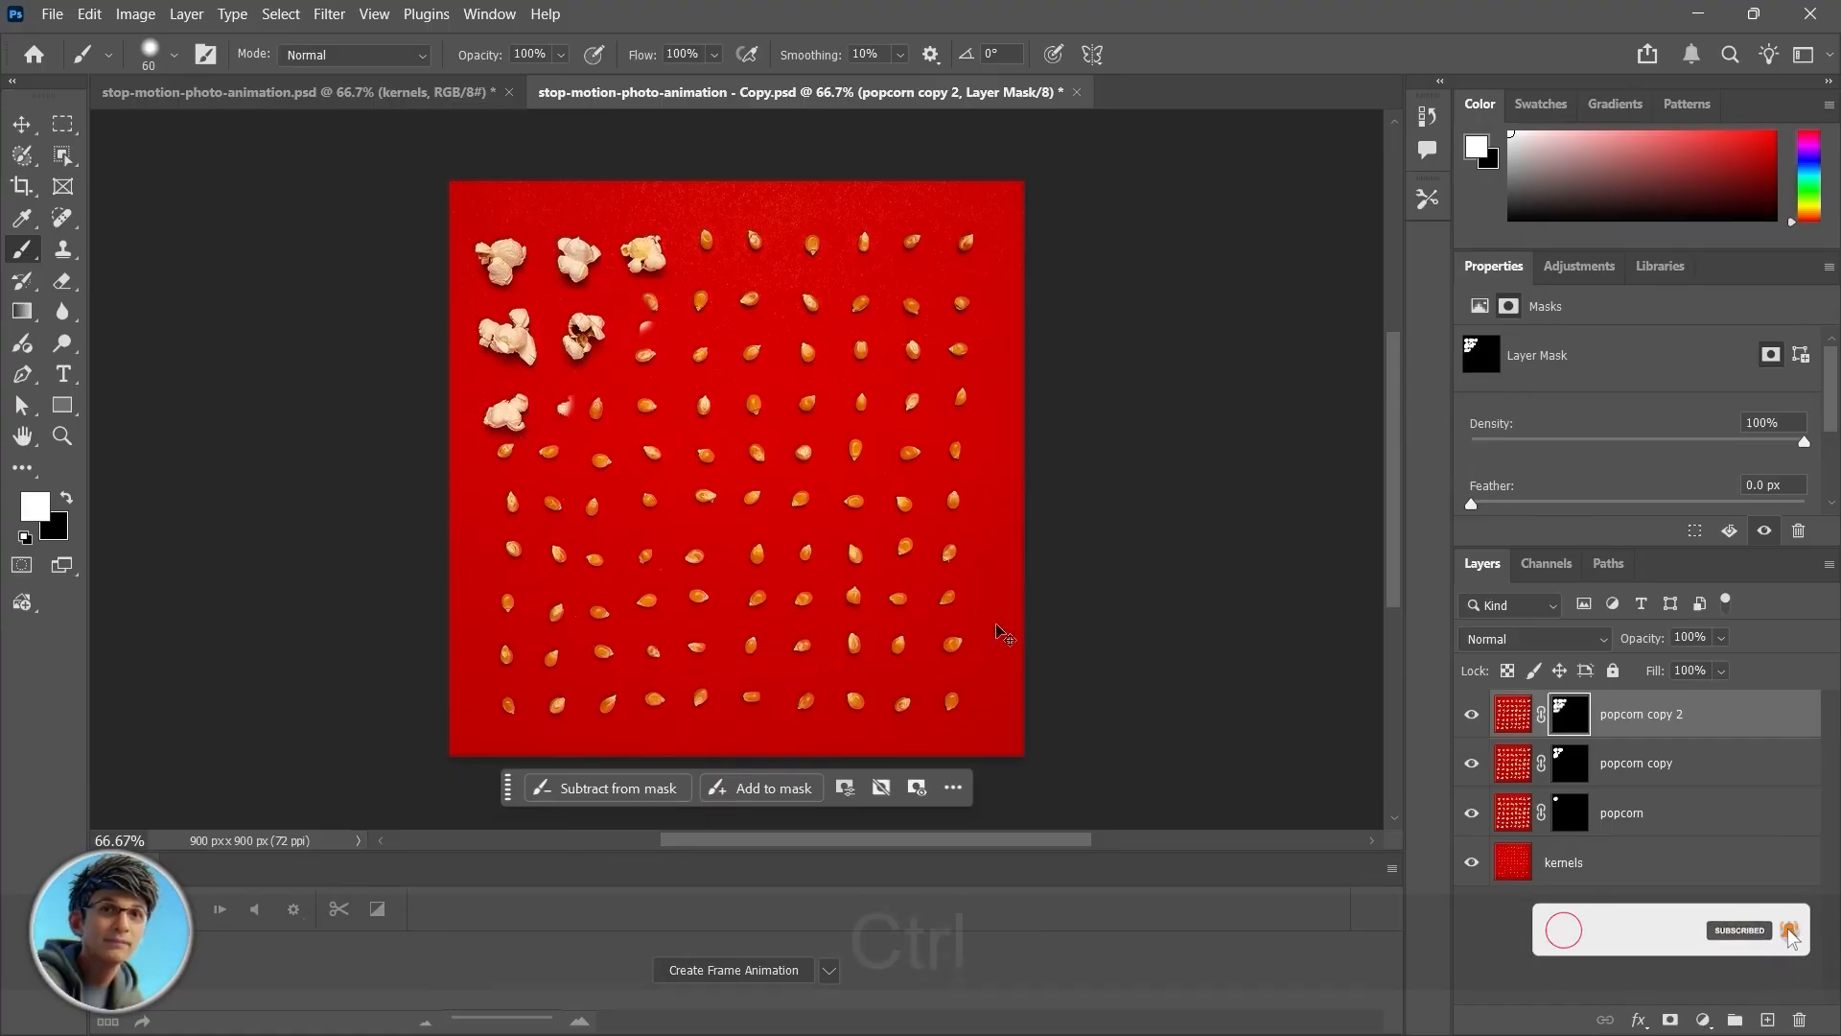
Step: Keep painting on popcorn copy 2's mask over the fourth-column kernels in the top two rows
{"action": "key", "text": "ctrl+j"}
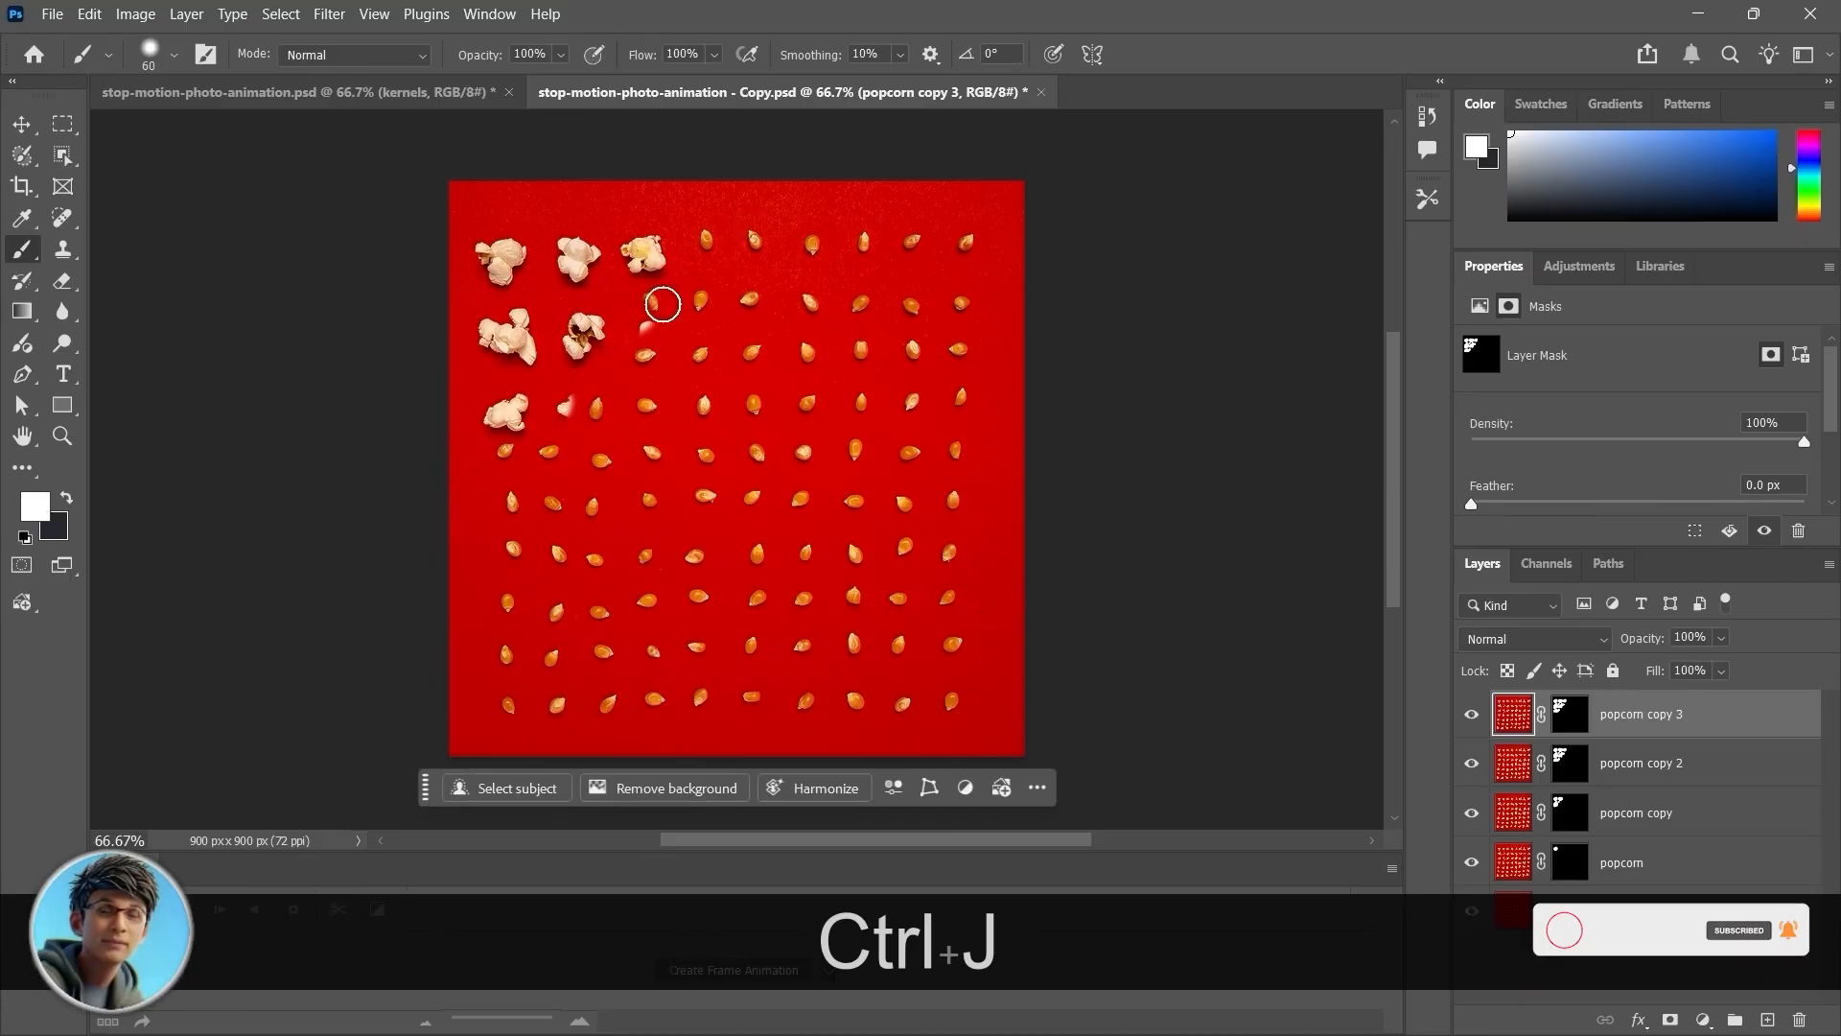
{"action": "key", "text": "ctrl+z"}
{"action": "key", "text": "ctrl+z"}
{"action": "key", "text": "ctrl+z"}
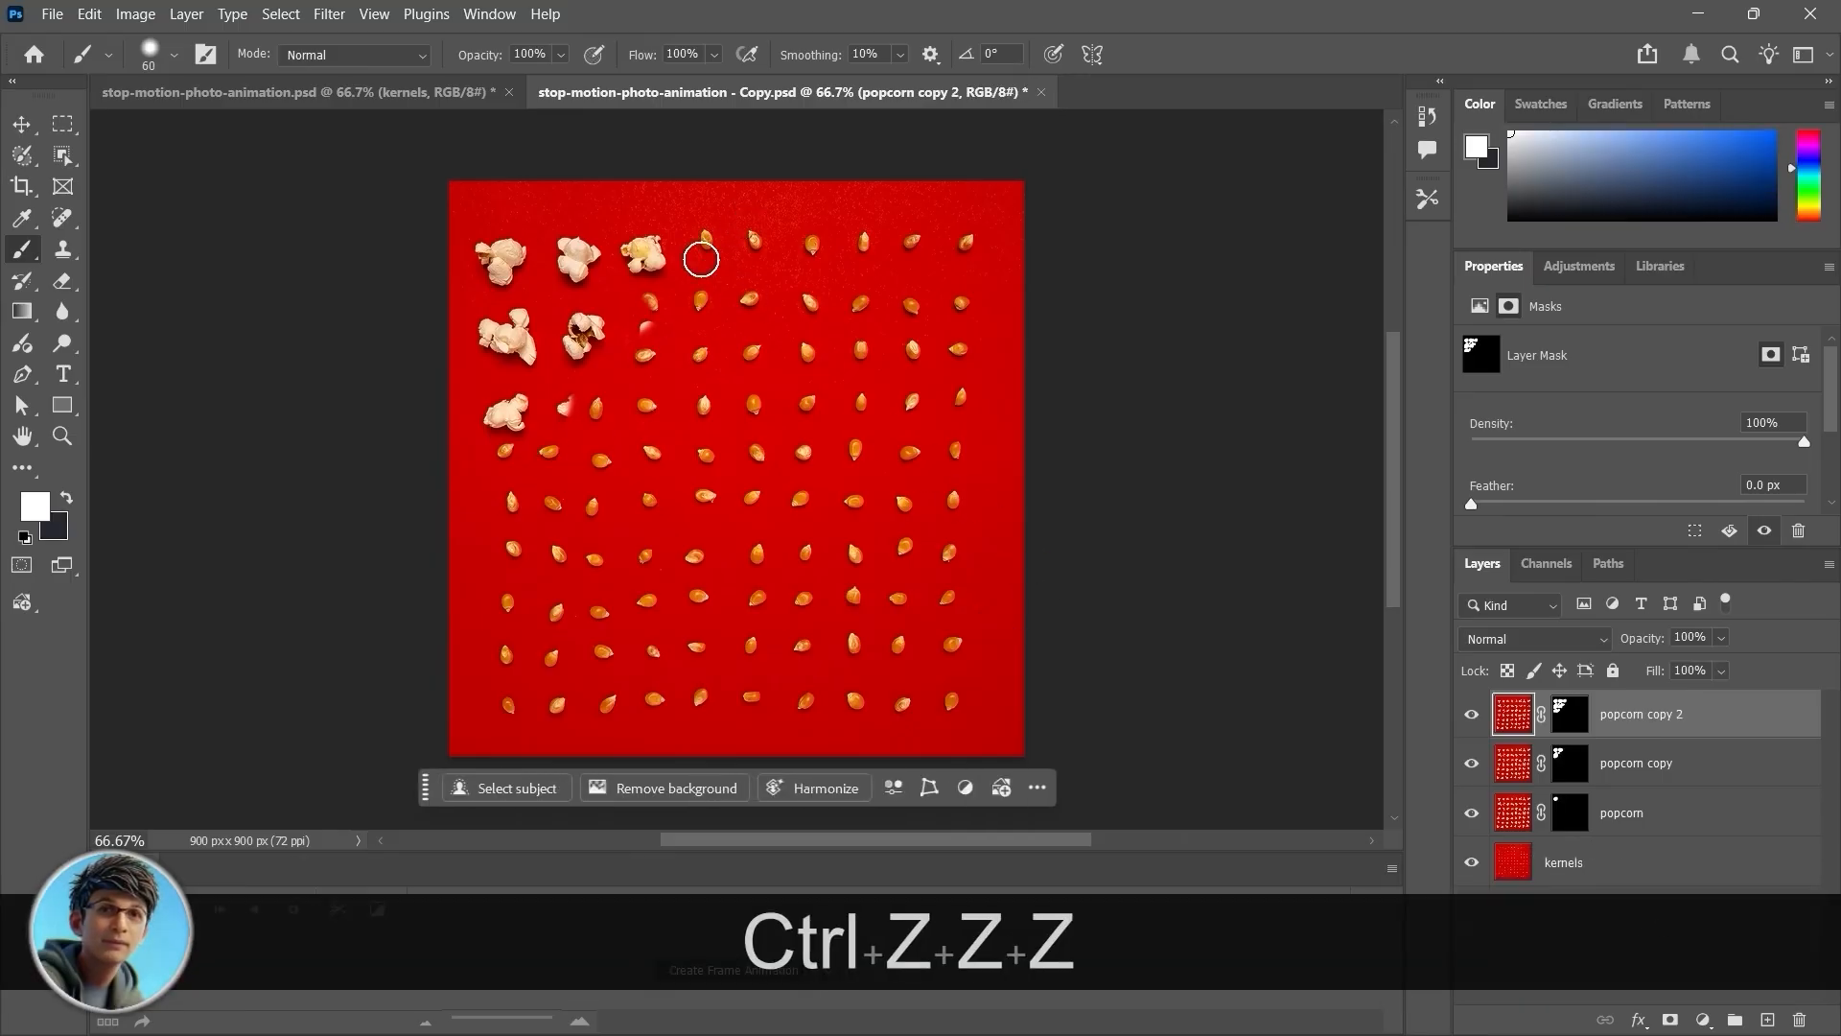
{"action": "left_click", "coordinate": [1570, 714]}
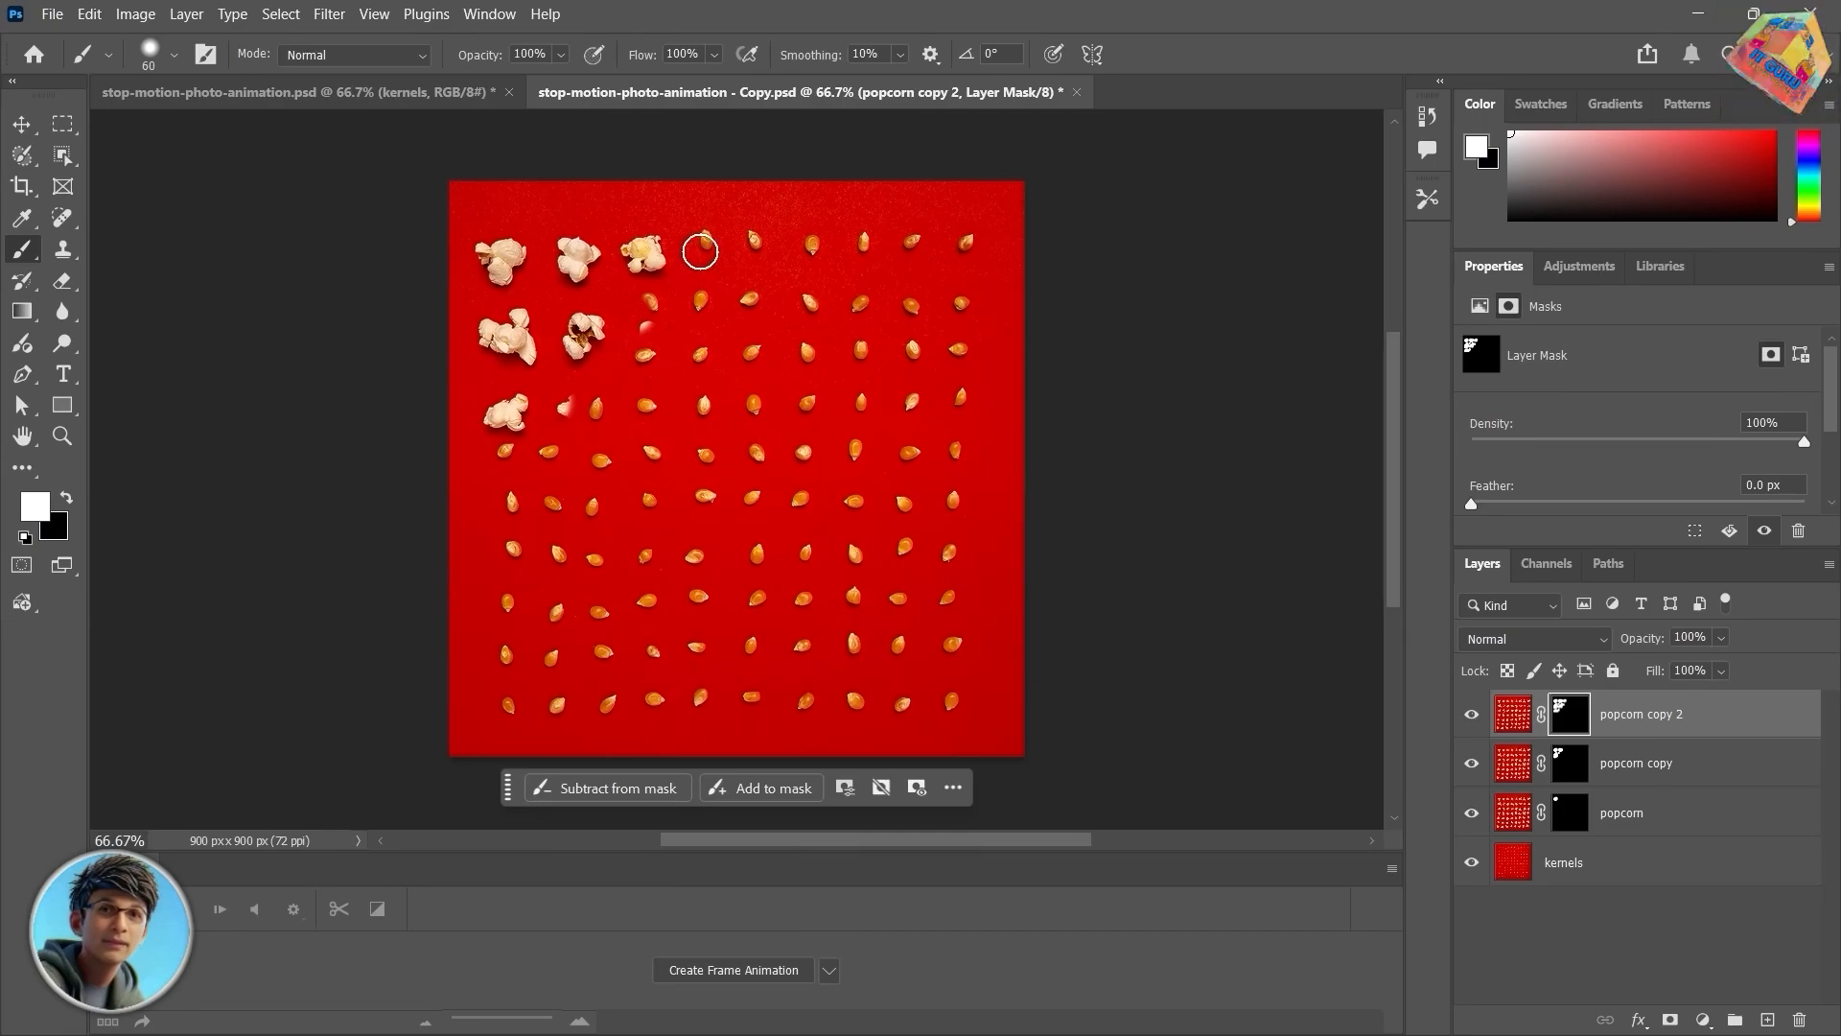
{"action": "mouse_move", "coordinate": [694, 246]}
{"action": "left_mouse_down"}
{"action": "mouse_move", "coordinate": [721, 255]}
{"action": "mouse_move", "coordinate": [657, 328]}
{"action": "mouse_move", "coordinate": [705, 333]}
{"action": "mouse_move", "coordinate": [648, 344]}
{"action": "mouse_move", "coordinate": [701, 353]}
{"action": "left_mouse_up"}
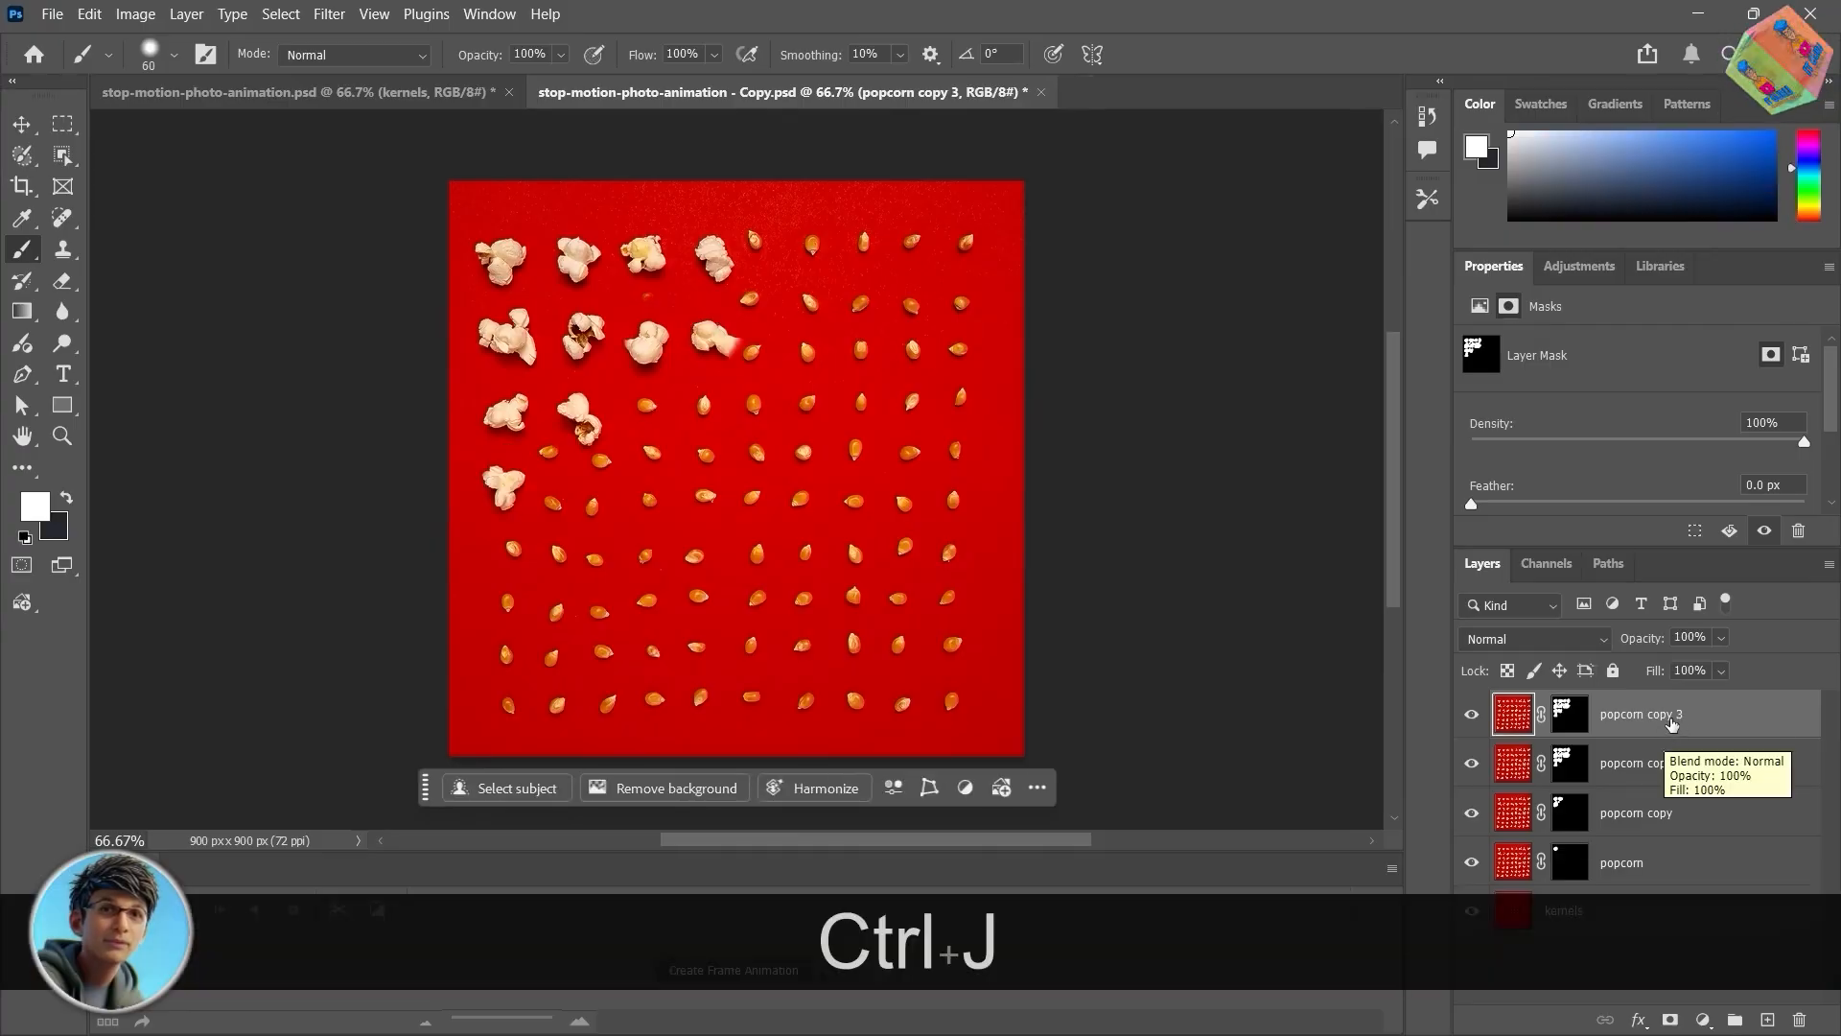
Step: Duplicate to popcorn copy 3 and paint its mask over further kernels in the top two rows
{"action": "key", "text": "ctrl+j"}
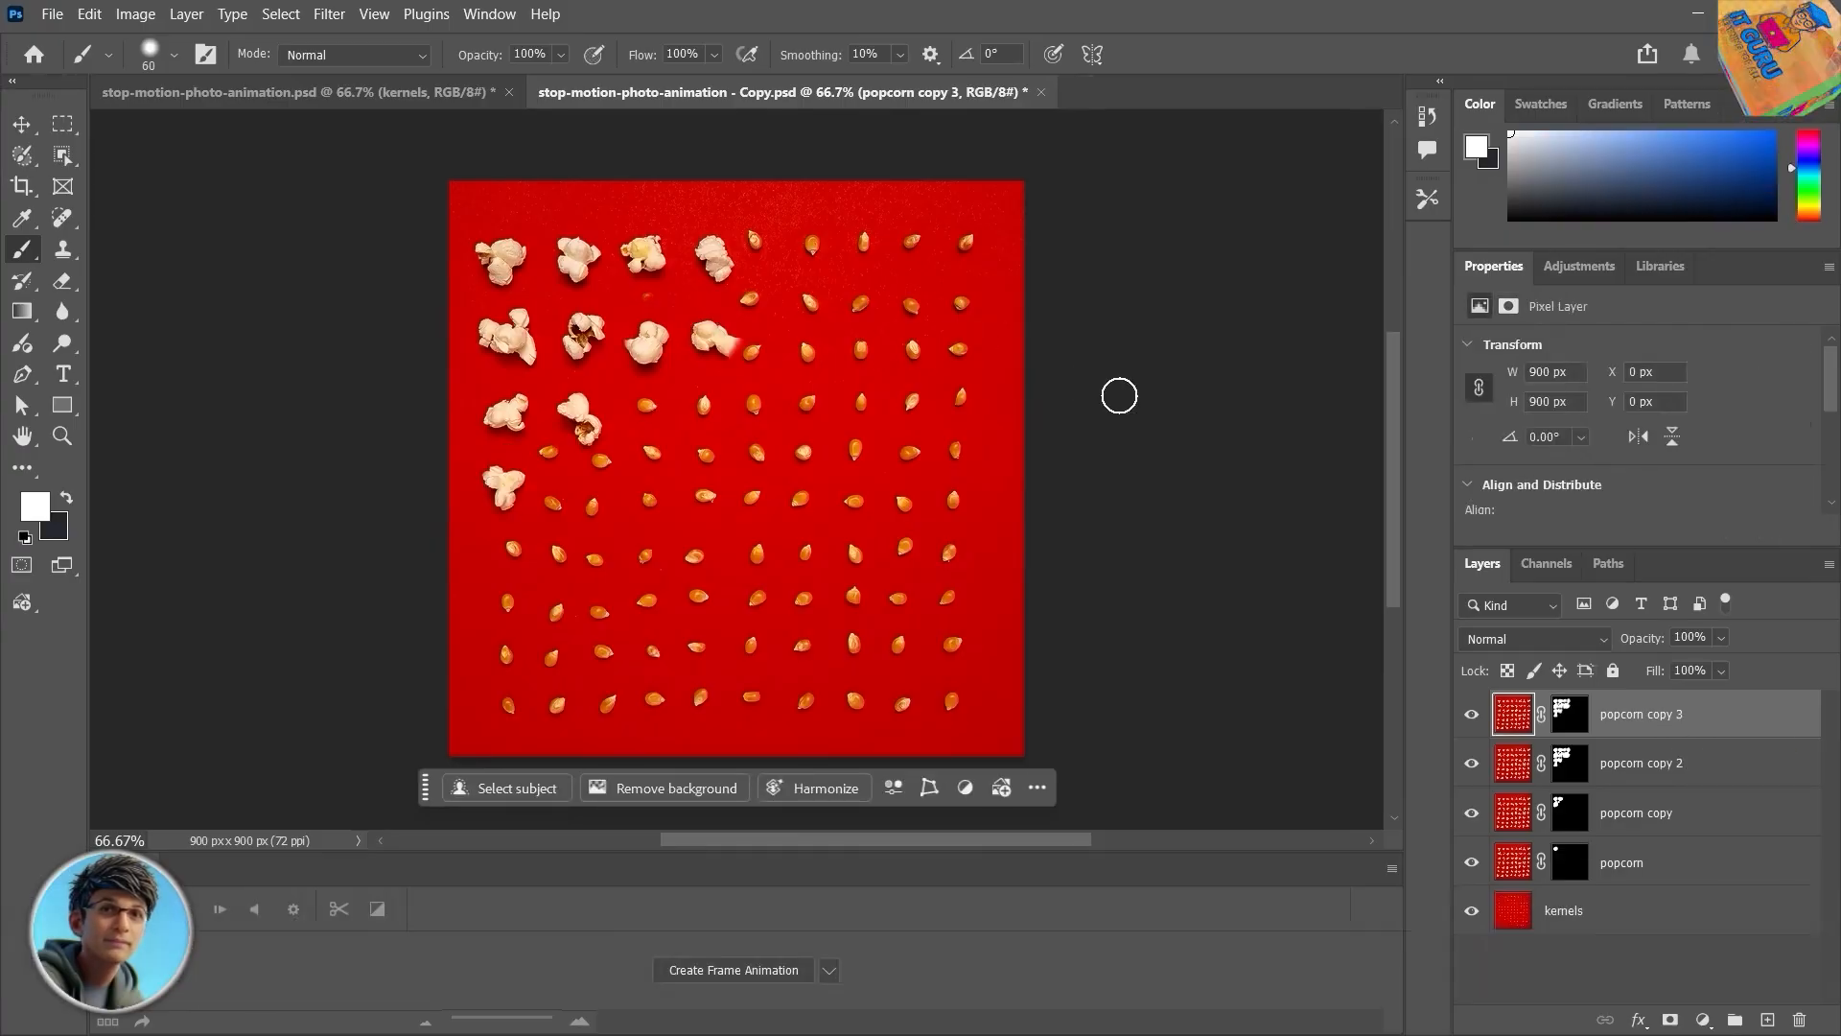
{"action": "left_click", "coordinate": [1569, 713]}
{"action": "key", "text": "ctrl+z"}
{"action": "key", "text": "ctrl+z"}
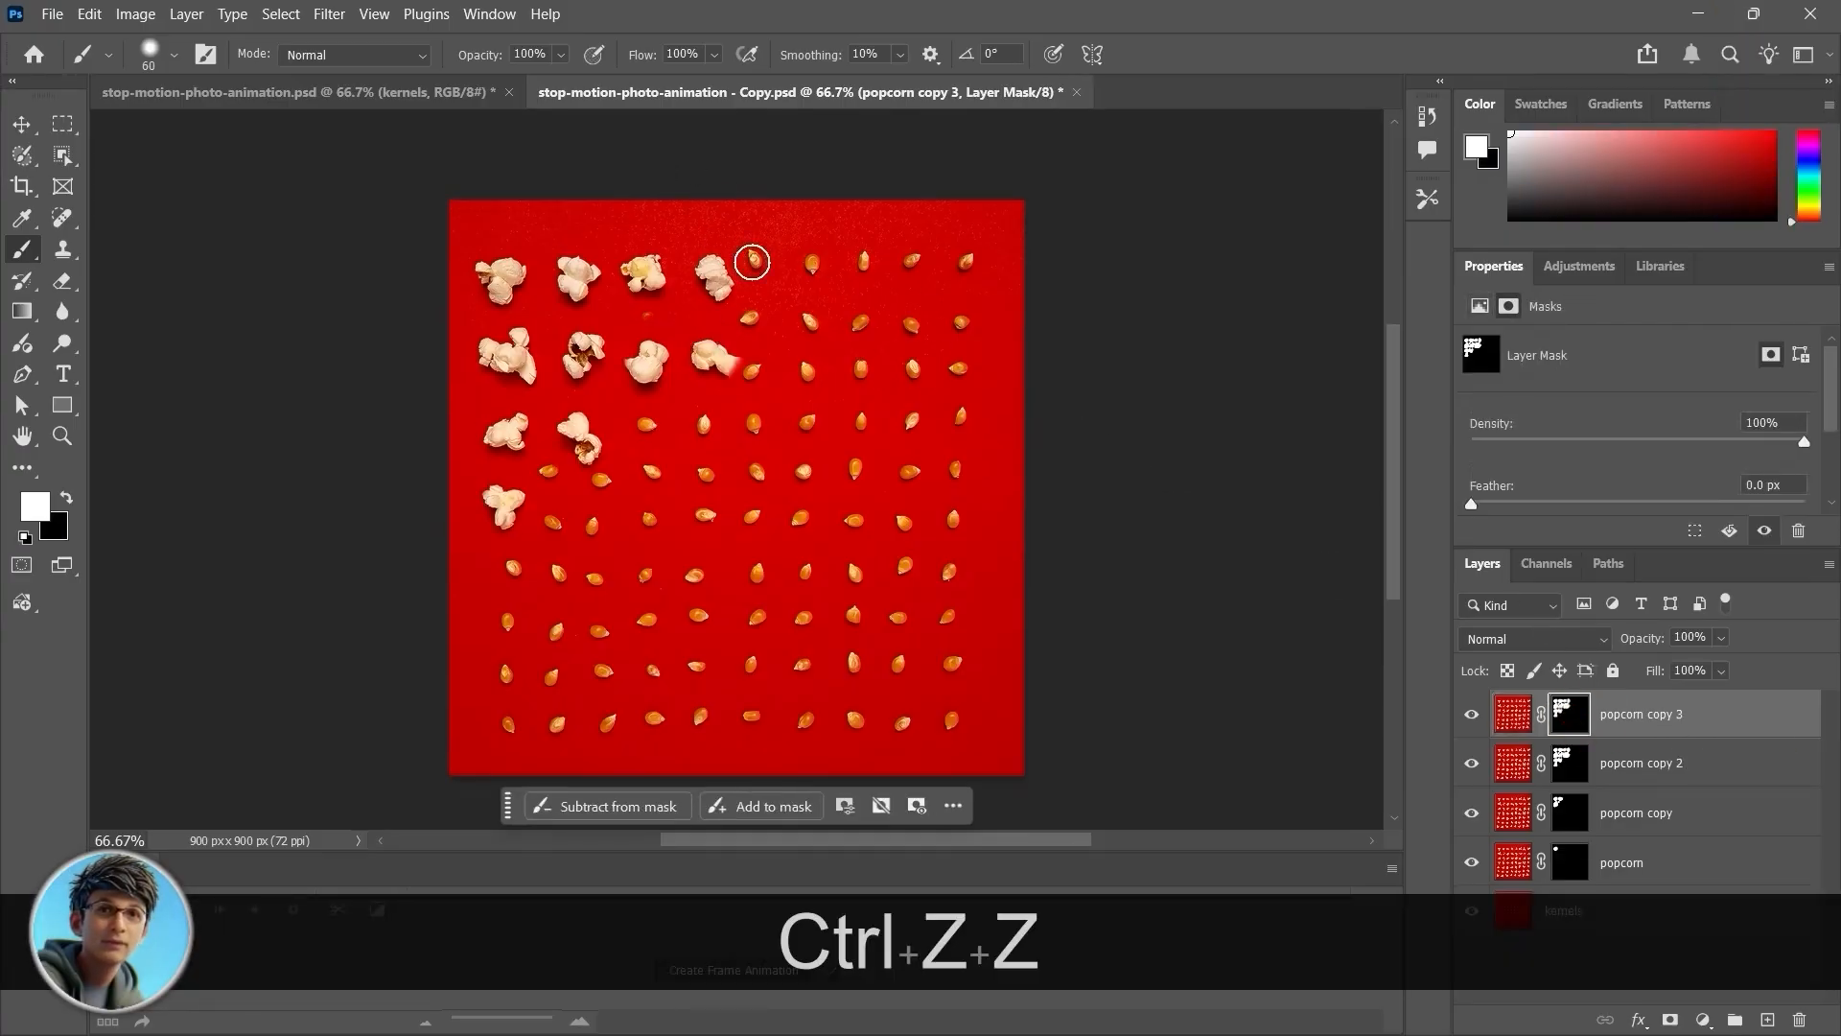
{"action": "left_click_drag", "start_coordinate": [753, 250], "coordinate": [786, 280]}
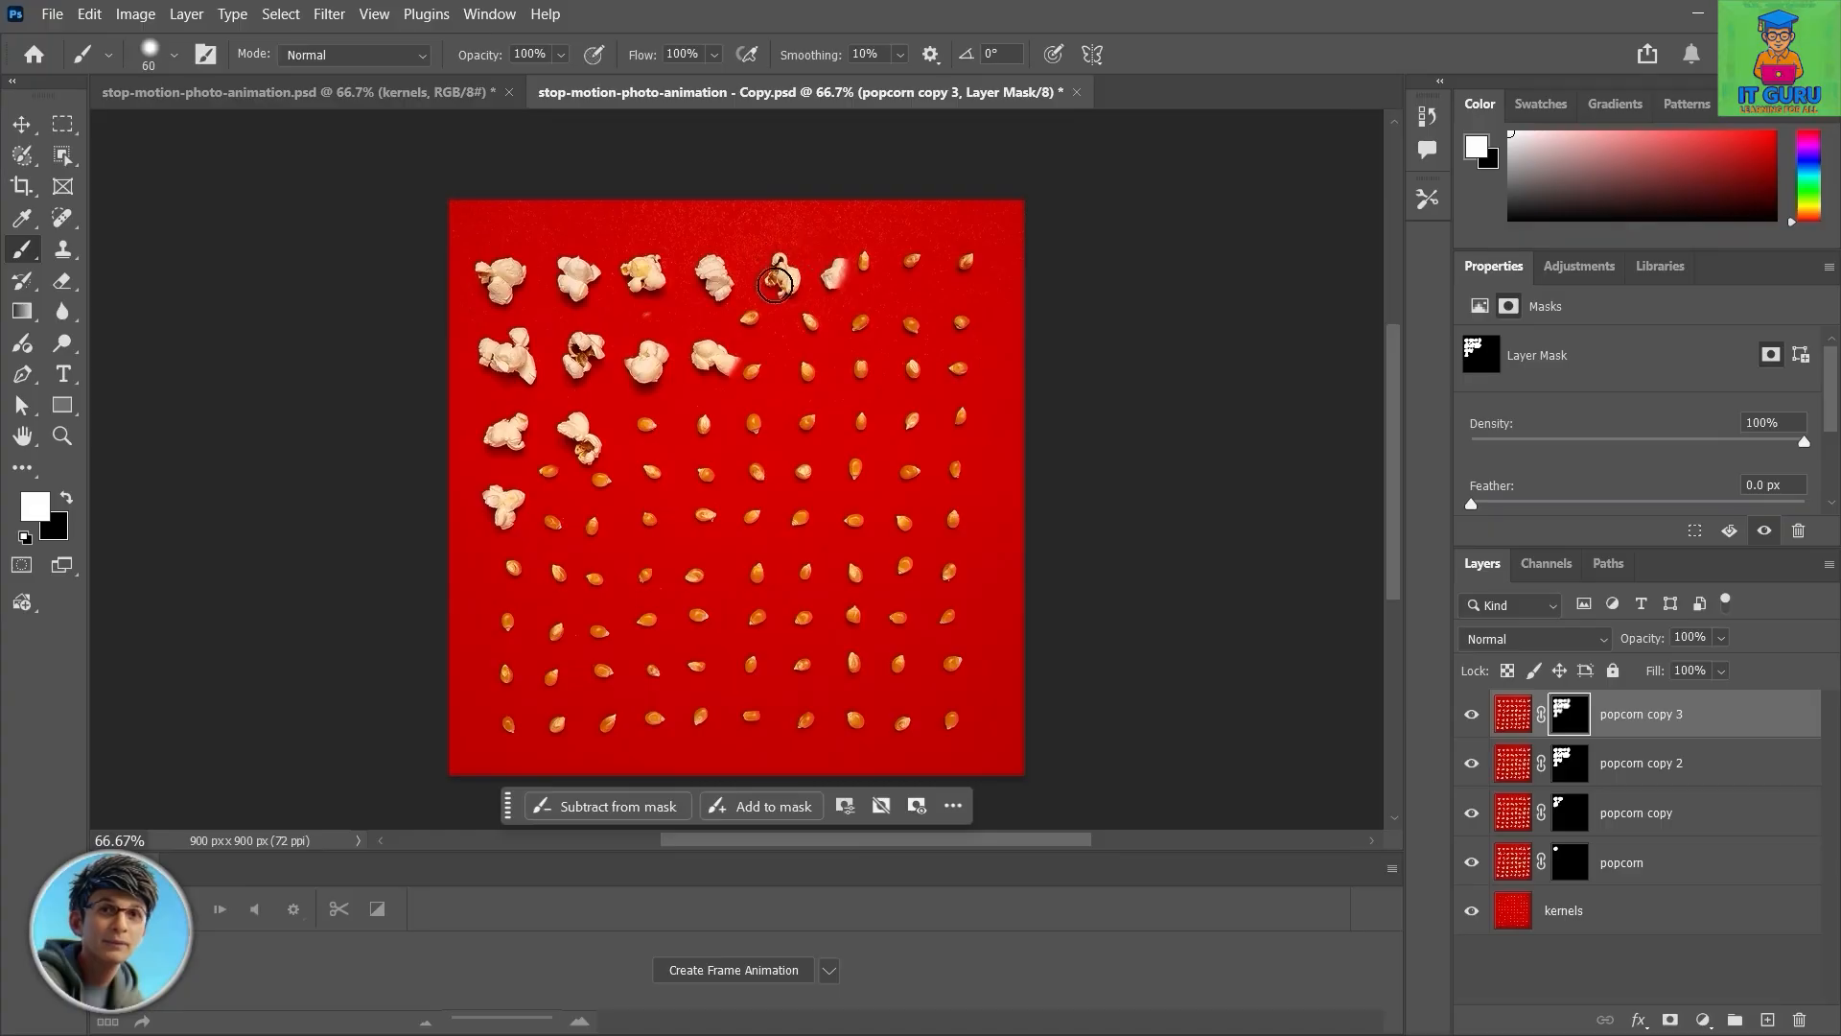
{"action": "left_click_drag", "start_coordinate": [744, 325], "coordinate": [796, 366]}
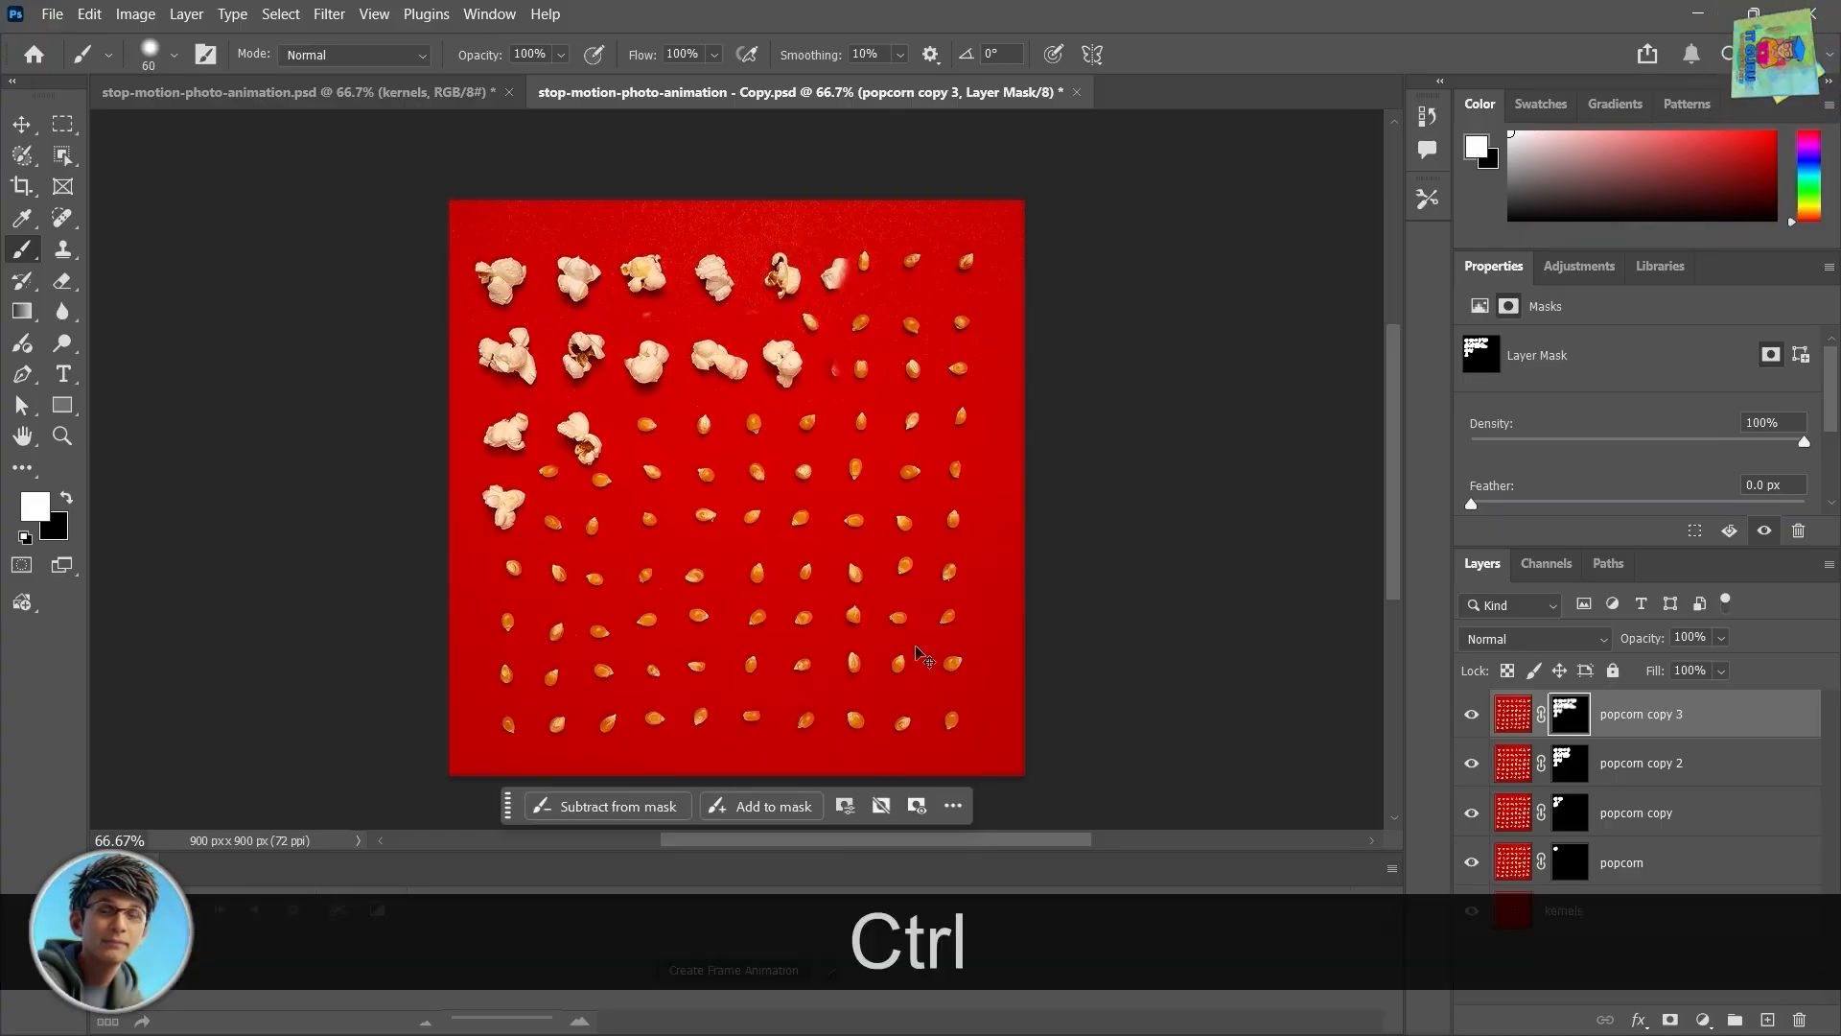
Step: Duplicate to popcorn copy 4 and paint its mask over a third-row kernel
{"action": "key", "text": "ctrl+j"}
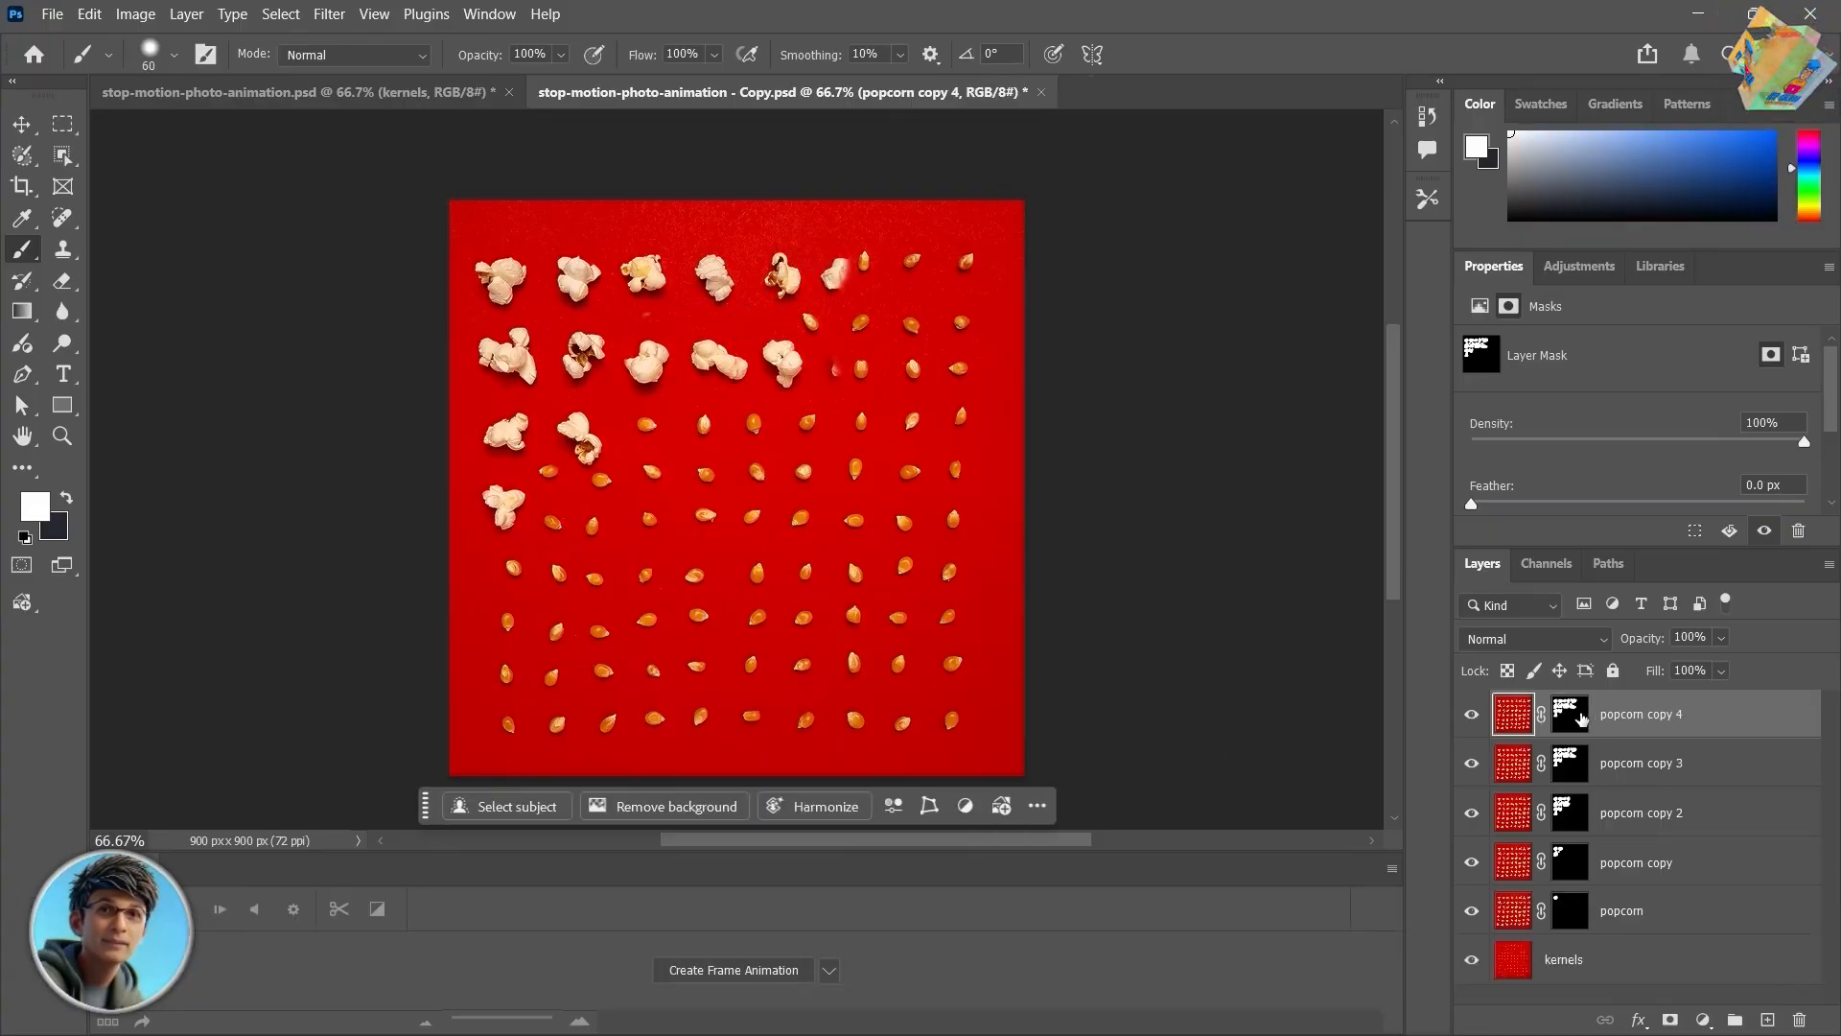
{"action": "left_click", "coordinate": [1580, 718]}
{"action": "left_click_drag", "start_coordinate": [697, 477], "coordinate": [711, 427]}
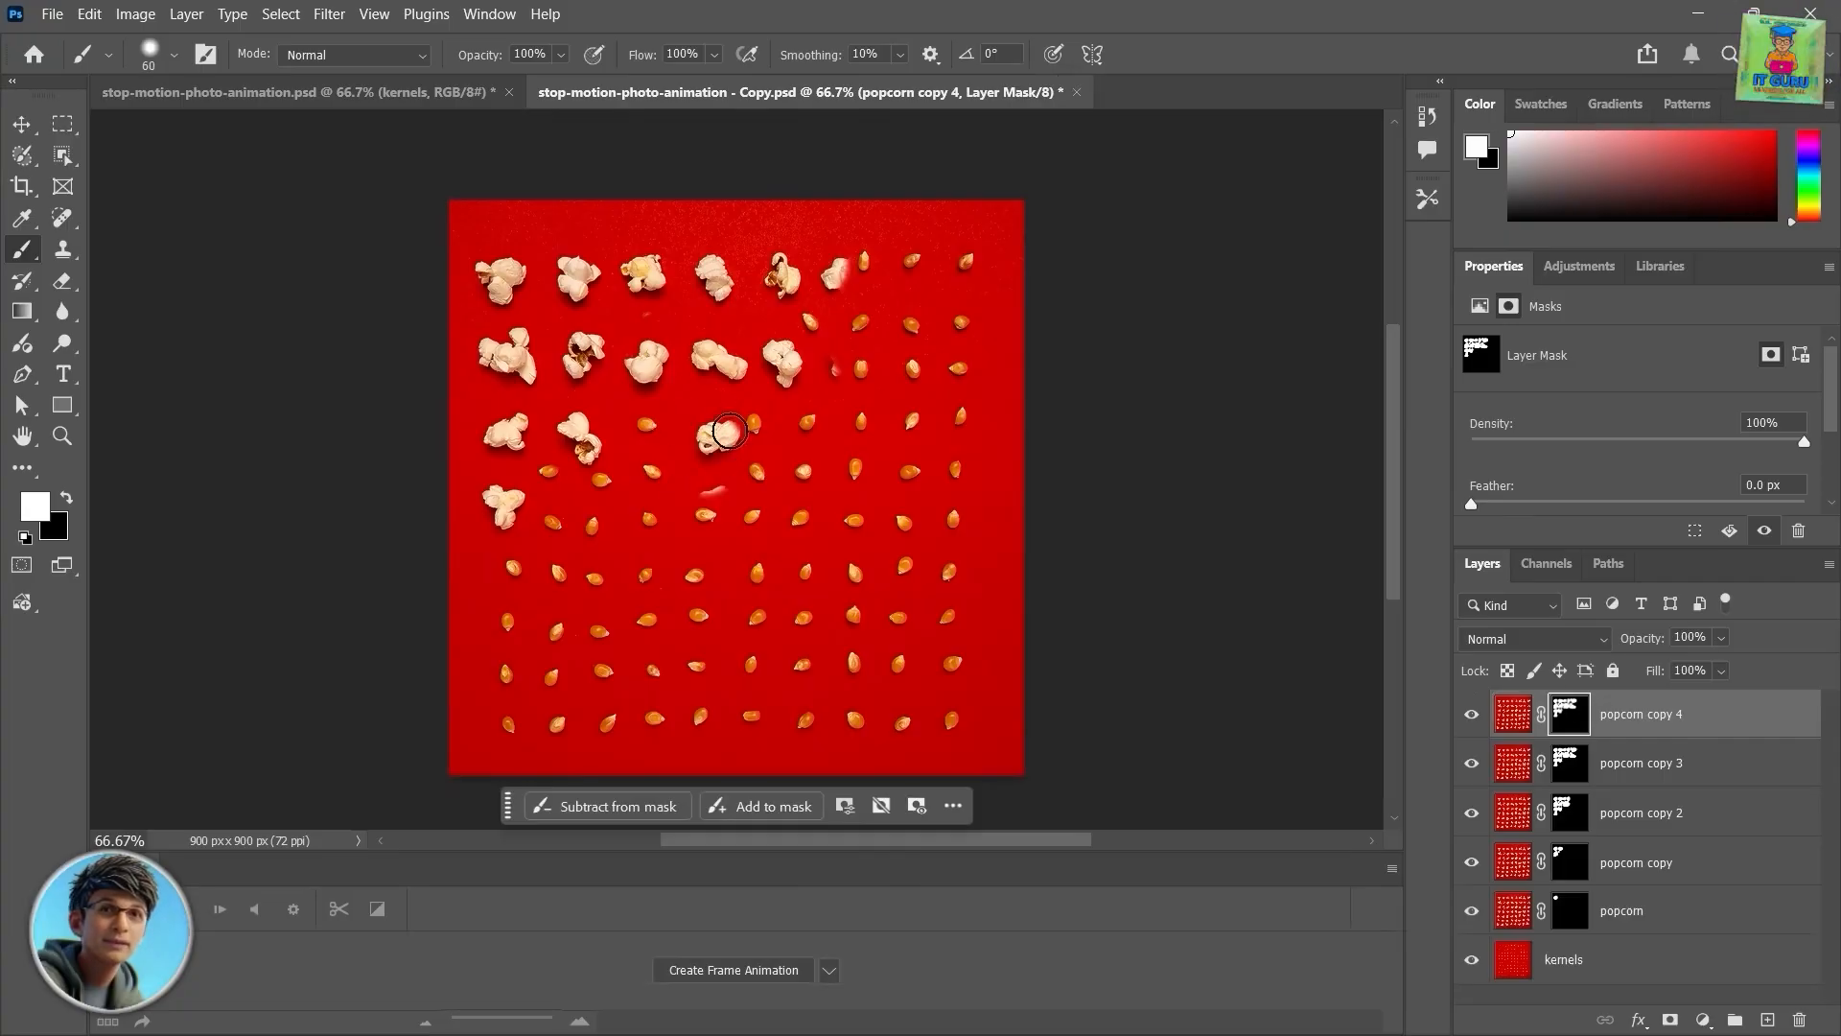
Step: Duplicate the layer again, target its mask, and paint over more kernels across the middle and lower rows
{"action": "key", "text": "ctrl+j"}
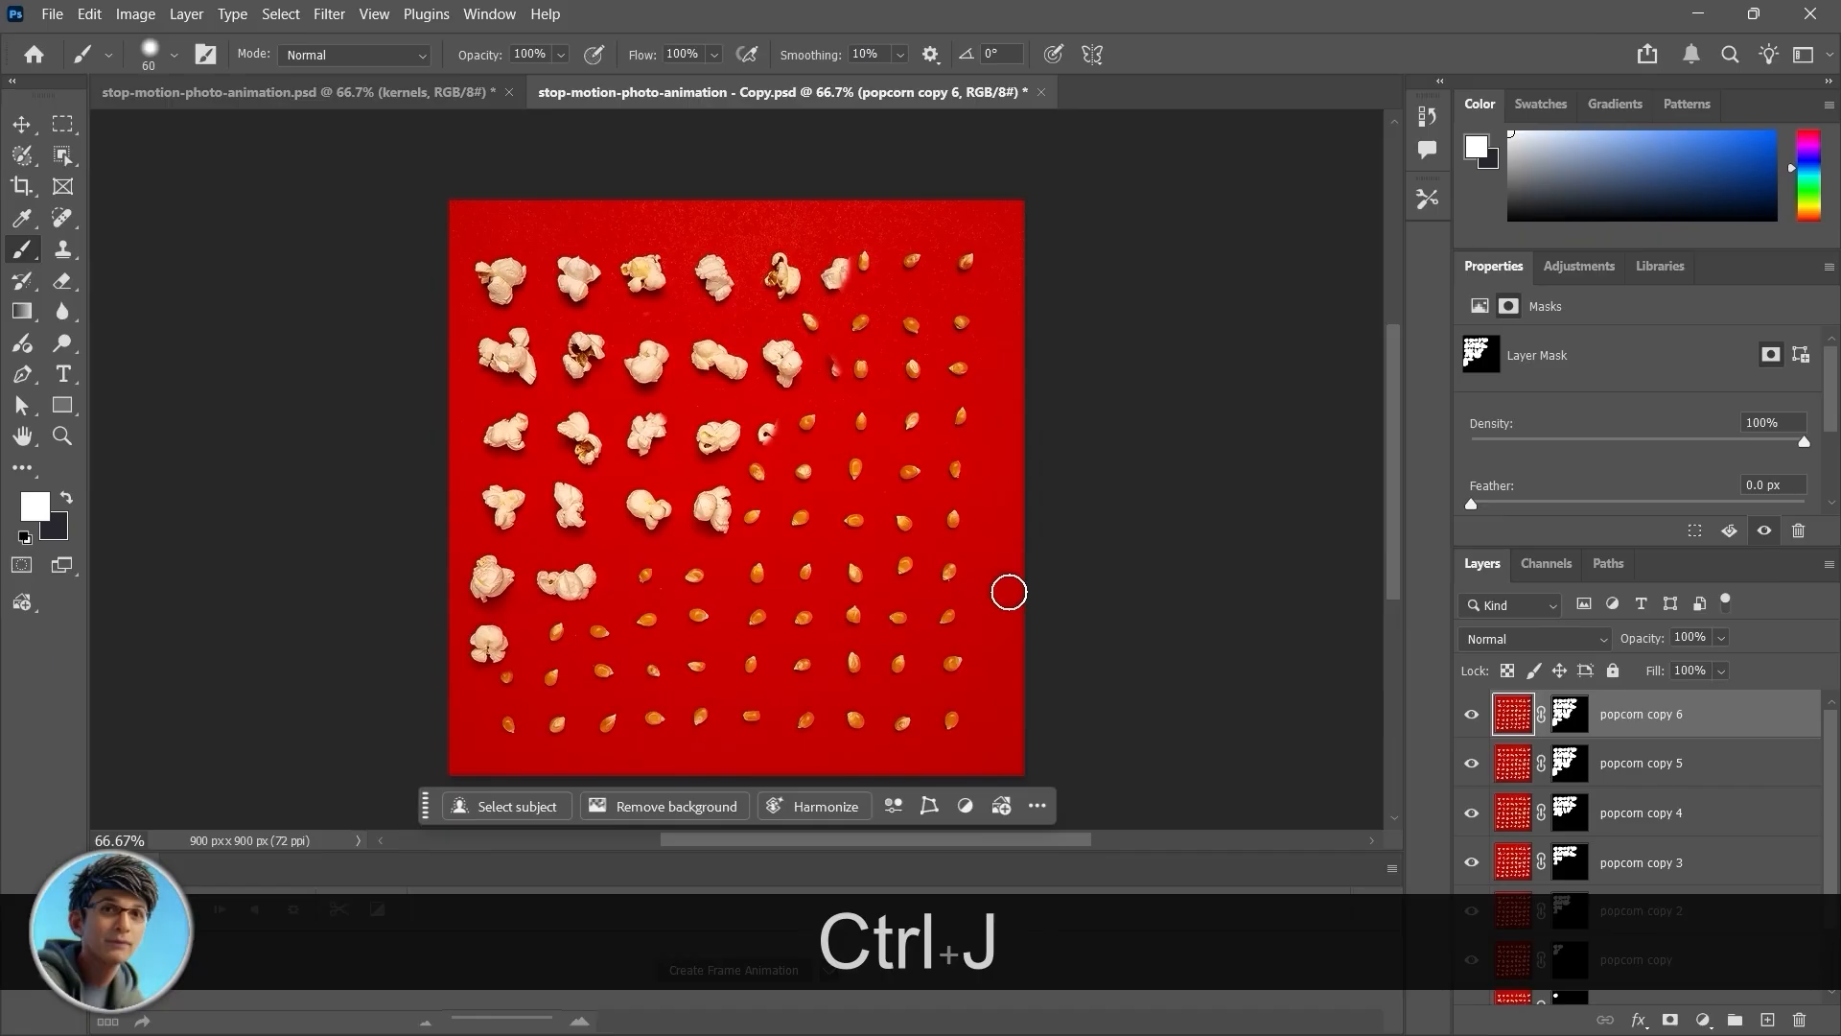
{"action": "key", "text": "ctrl+backslash"}
{"action": "left_click_drag", "start_coordinate": [863, 374], "coordinate": [801, 306]}
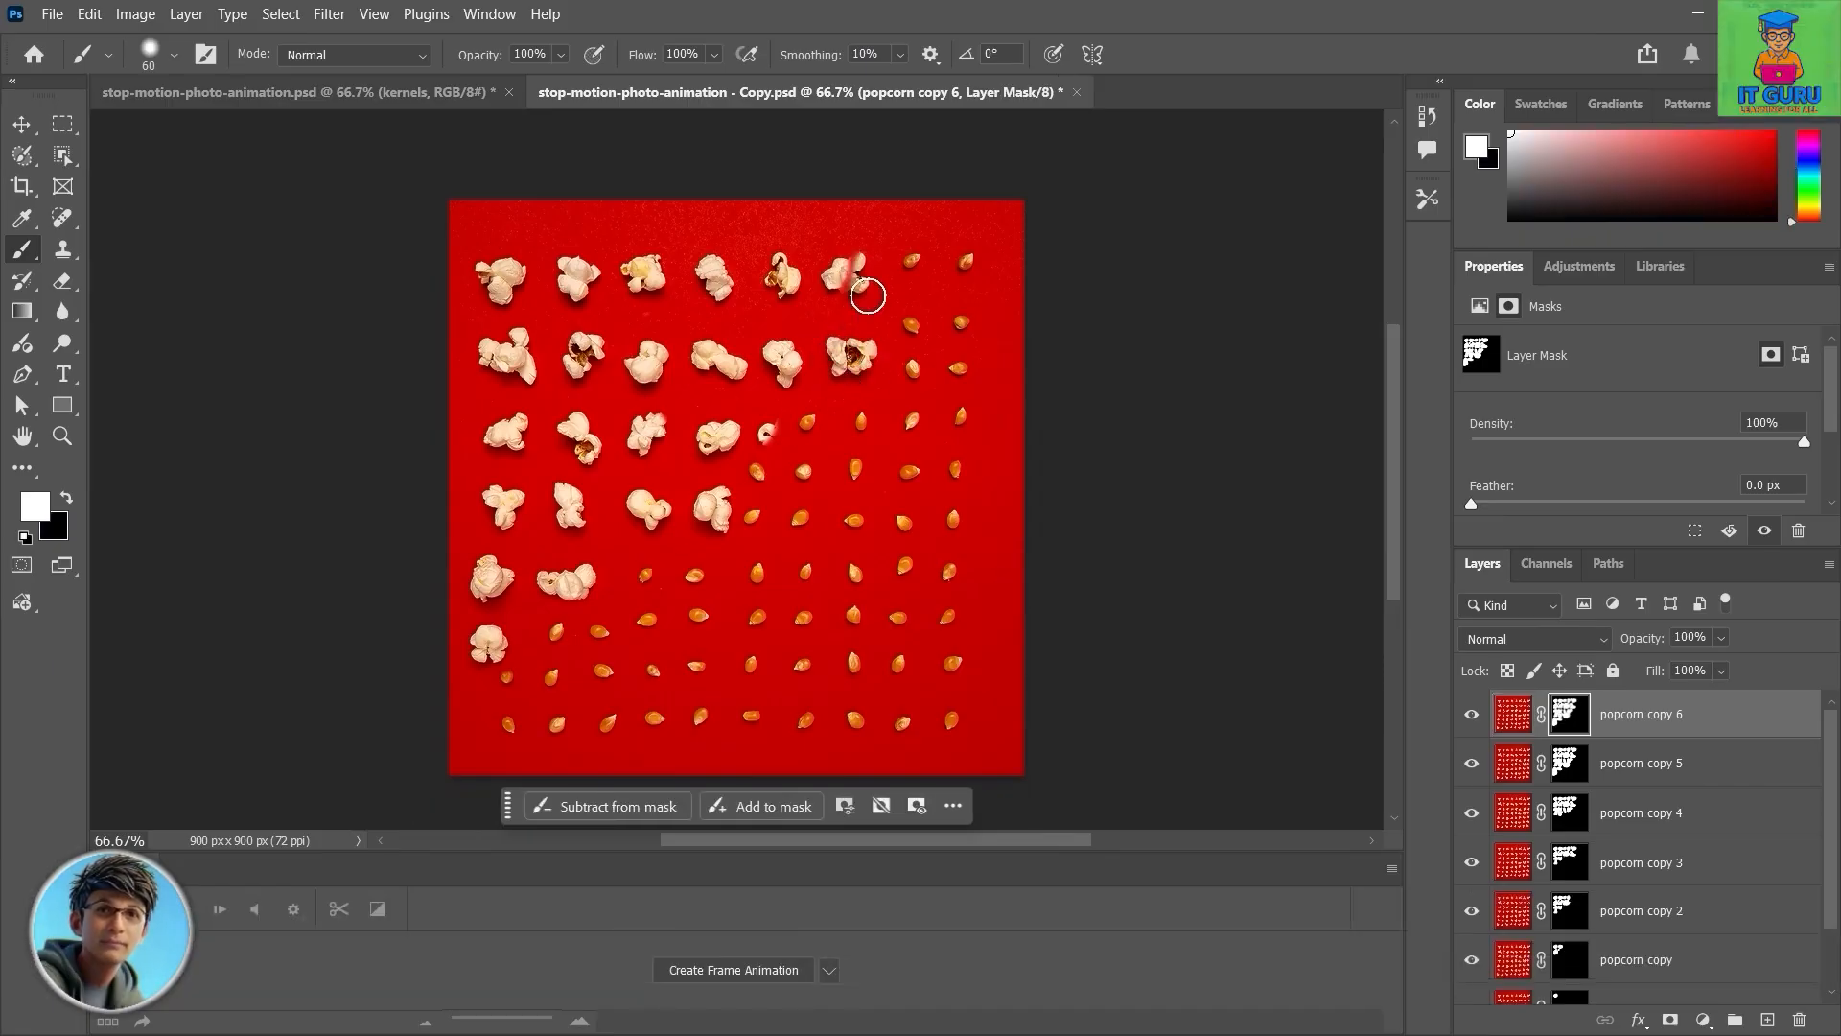
{"action": "mouse_move", "coordinate": [786, 427]}
{"action": "left_mouse_down"}
{"action": "mouse_move", "coordinate": [765, 471]}
{"action": "mouse_move", "coordinate": [818, 440]}
{"action": "mouse_move", "coordinate": [770, 441]}
{"action": "mouse_move", "coordinate": [791, 523]}
{"action": "left_mouse_up"}
{"action": "mouse_move", "coordinate": [682, 567]}
{"action": "left_mouse_down"}
{"action": "mouse_move", "coordinate": [651, 593]}
{"action": "mouse_move", "coordinate": [685, 577]}
{"action": "mouse_move", "coordinate": [697, 616]}
{"action": "mouse_move", "coordinate": [643, 623]}
{"action": "mouse_move", "coordinate": [661, 559]}
{"action": "mouse_move", "coordinate": [705, 599]}
{"action": "mouse_move", "coordinate": [719, 561]}
{"action": "mouse_move", "coordinate": [607, 669]}
{"action": "mouse_move", "coordinate": [632, 666]}
{"action": "mouse_move", "coordinate": [644, 754]}
{"action": "mouse_move", "coordinate": [580, 725]}
{"action": "left_mouse_up"}
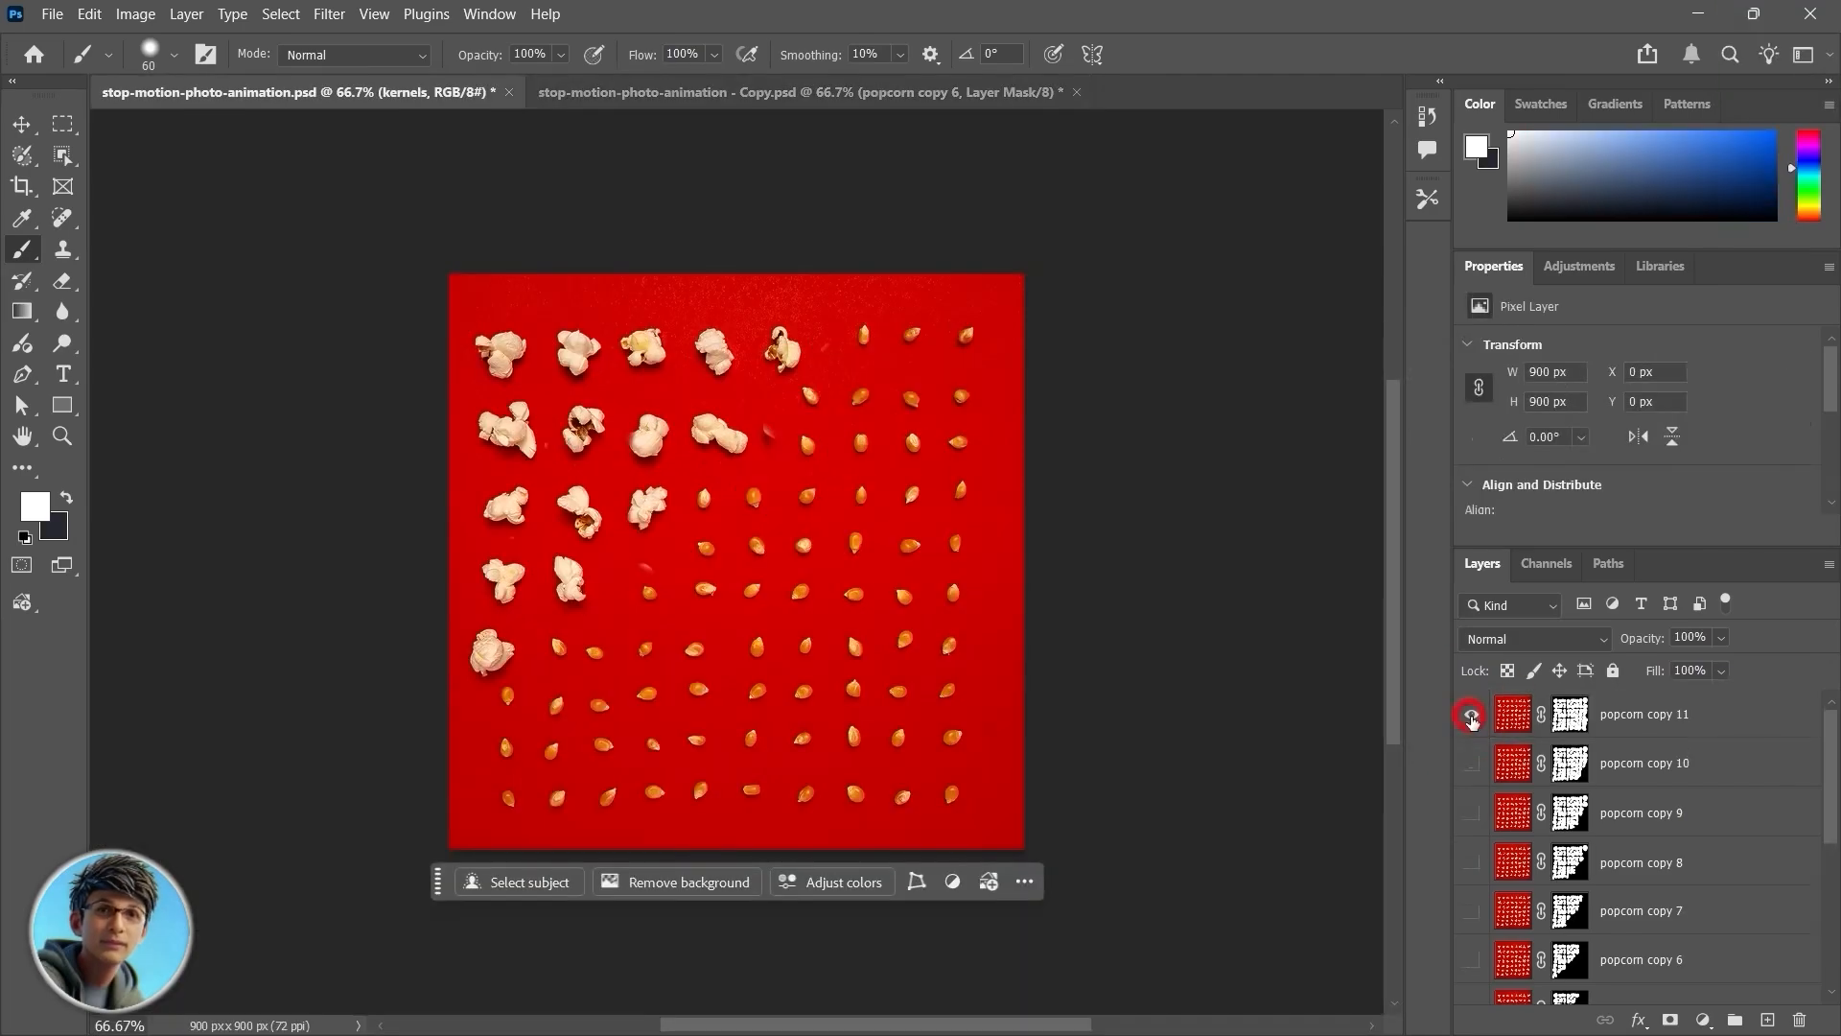
Step: Toggle visibility of the top popcorn copy 11 layer in the finished document
{"action": "left_click", "coordinate": [1472, 714]}
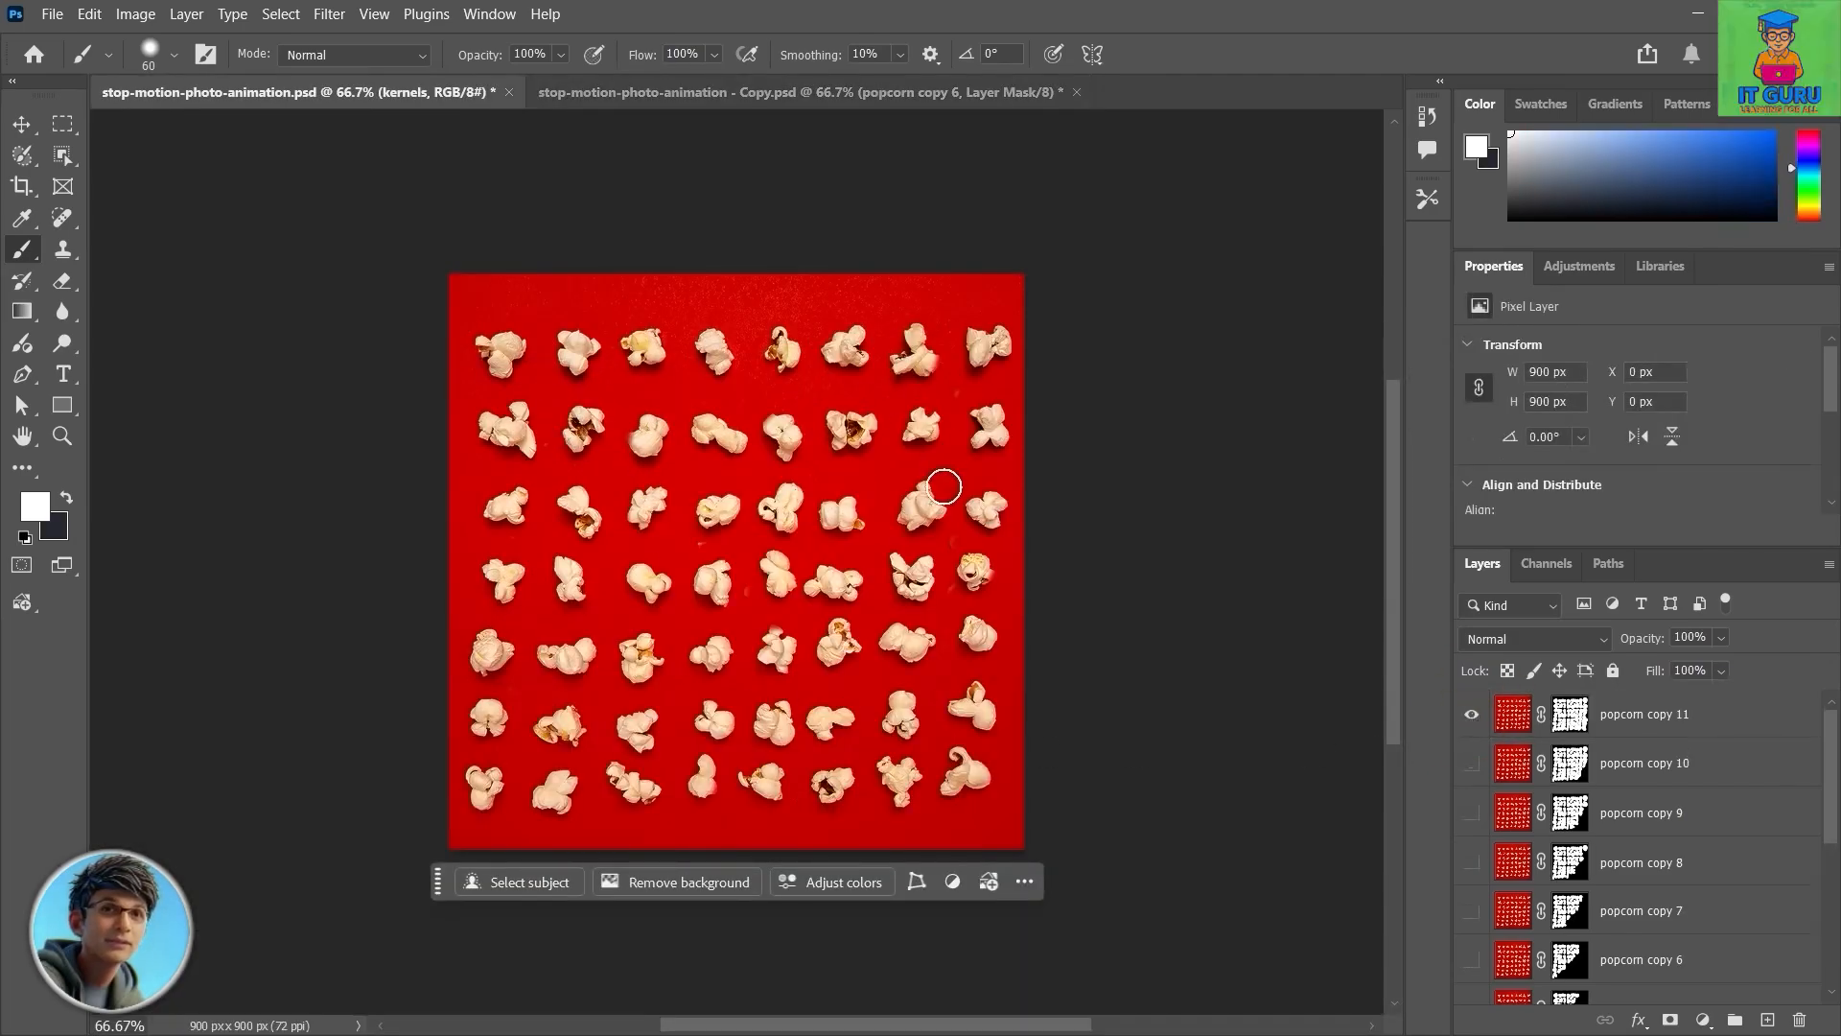
{"action": "scroll", "coordinate": [1637, 788], "scroll_direction": "down", "scroll_amount": 5}
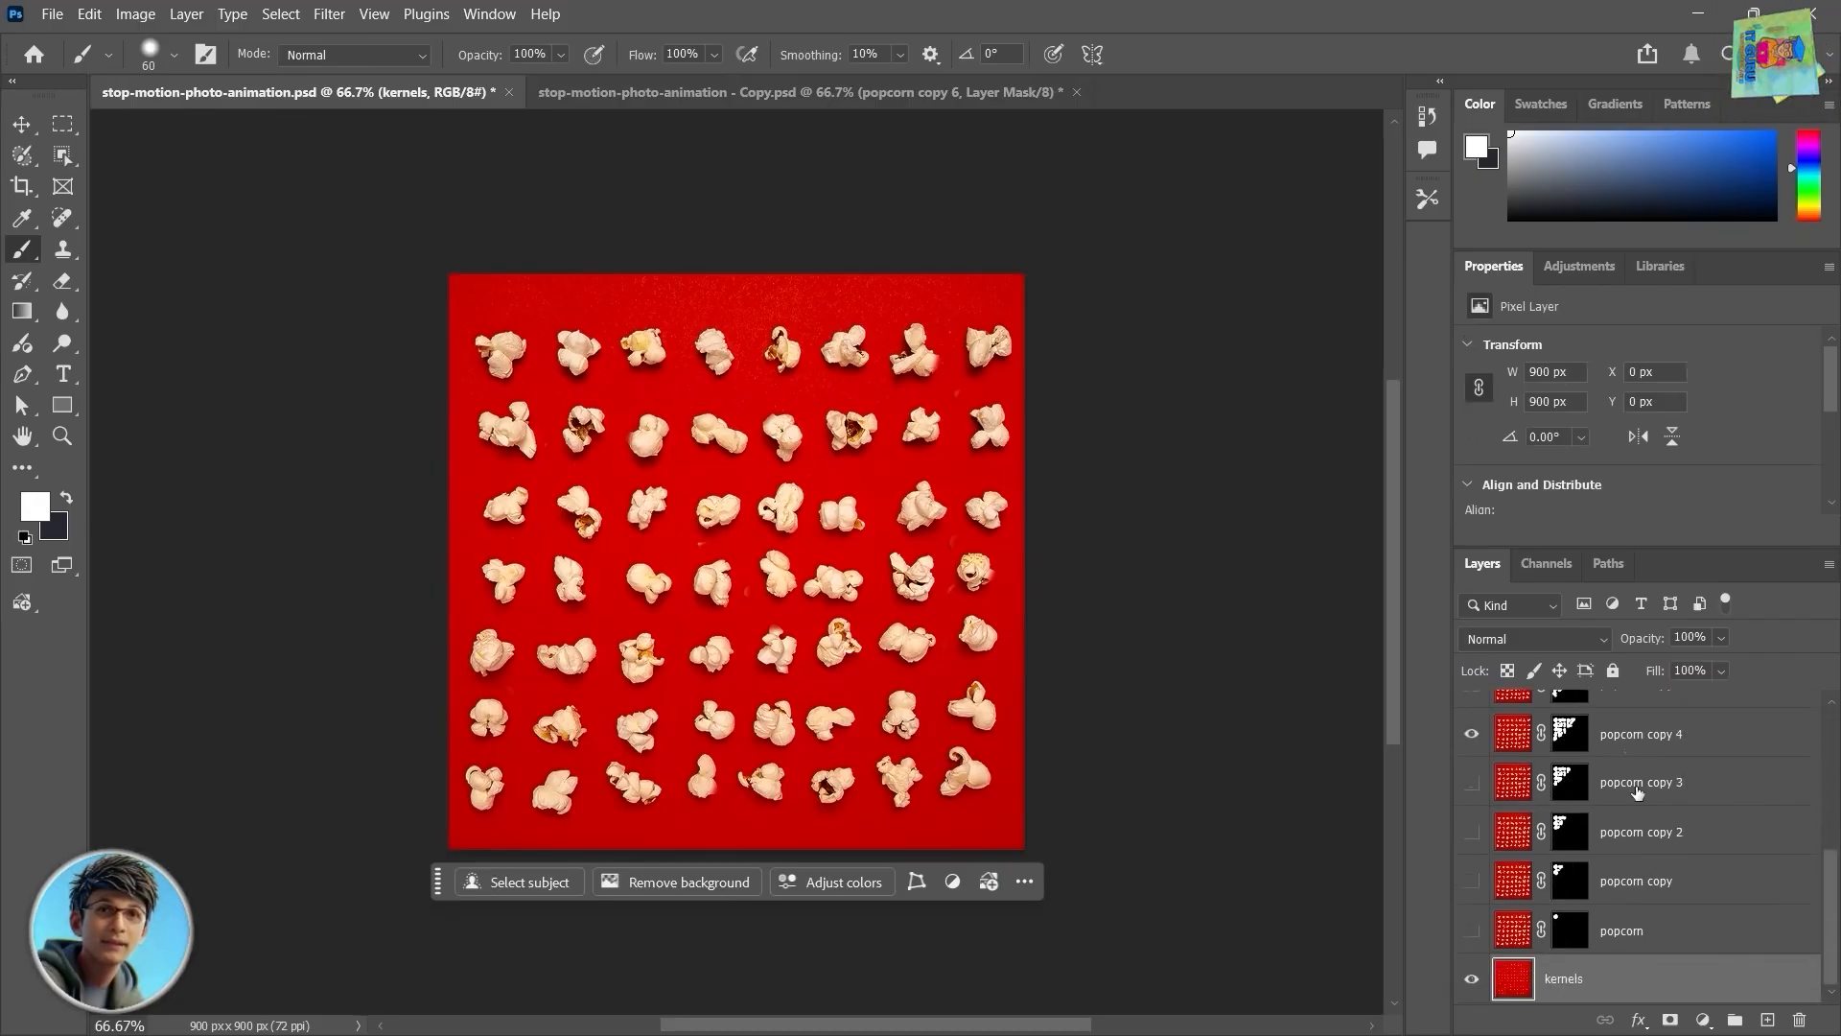
{"action": "scroll", "coordinate": [1637, 788], "scroll_direction": "up", "scroll_amount": 5}
{"action": "scroll", "coordinate": [1637, 788], "scroll_direction": "down", "scroll_amount": 5}
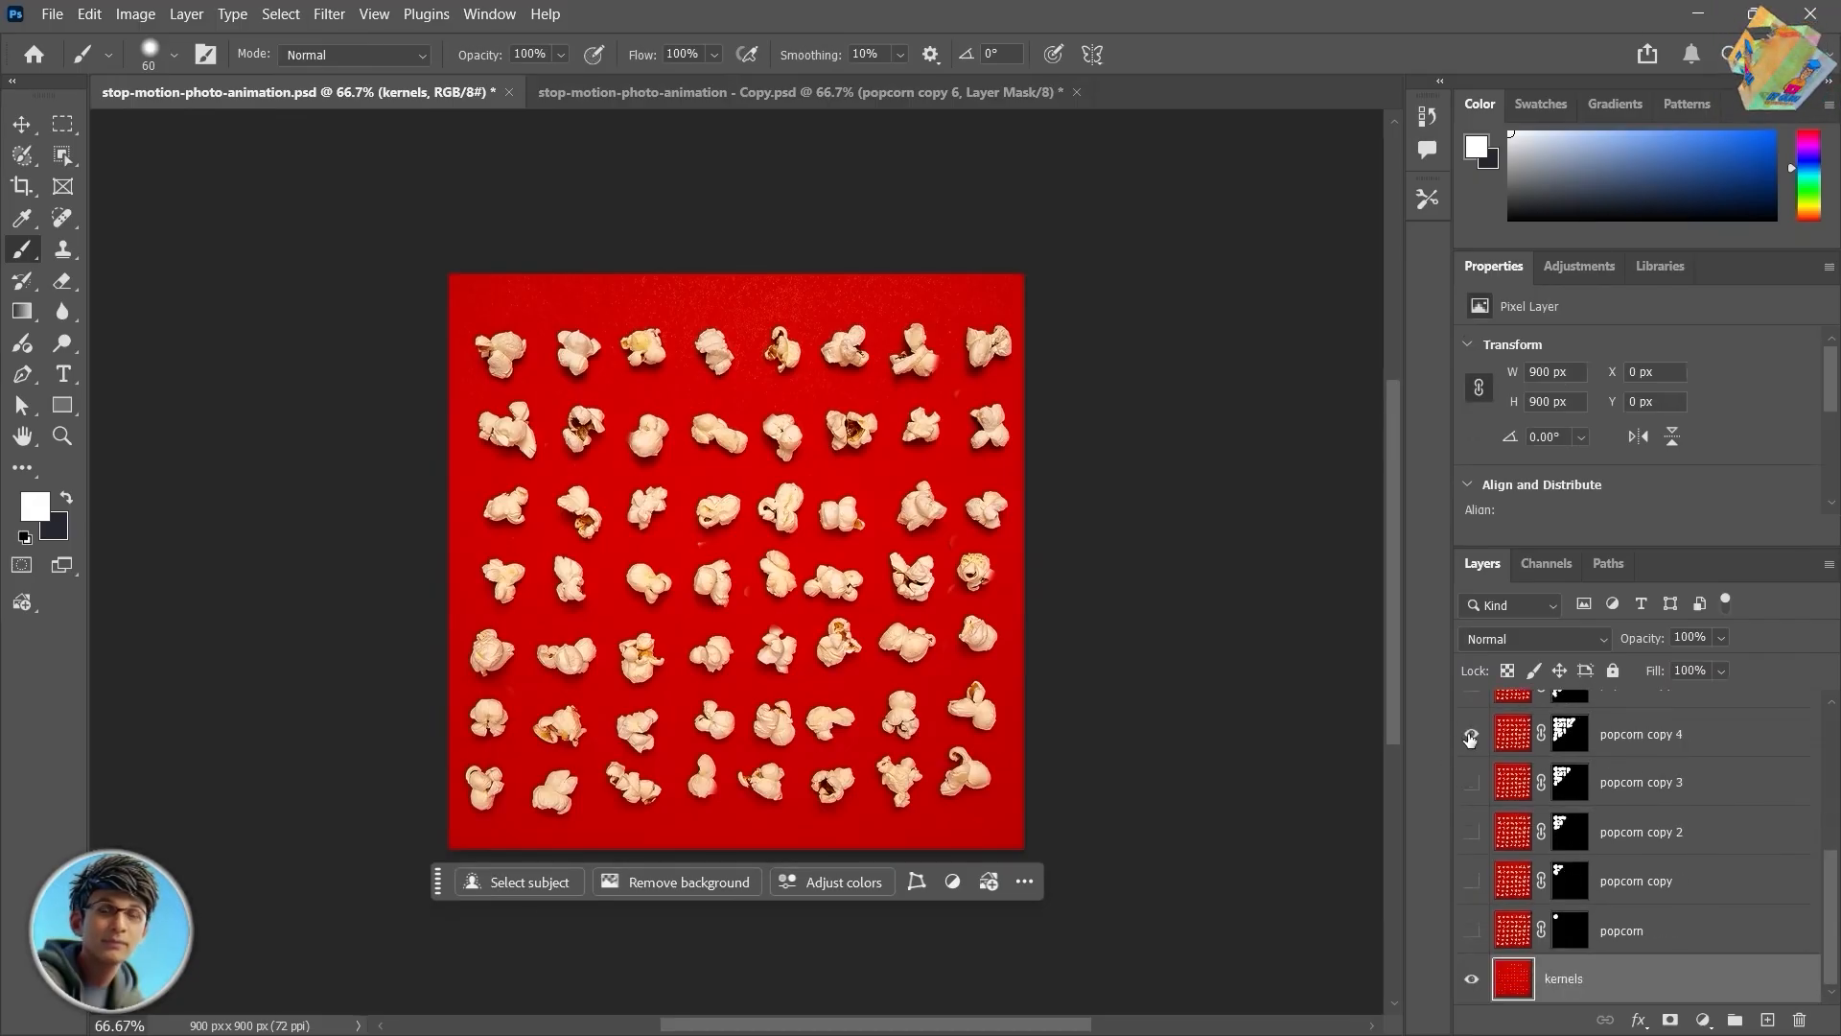
{"action": "scroll", "coordinate": [1471, 739], "scroll_direction": "up", "scroll_amount": 5}
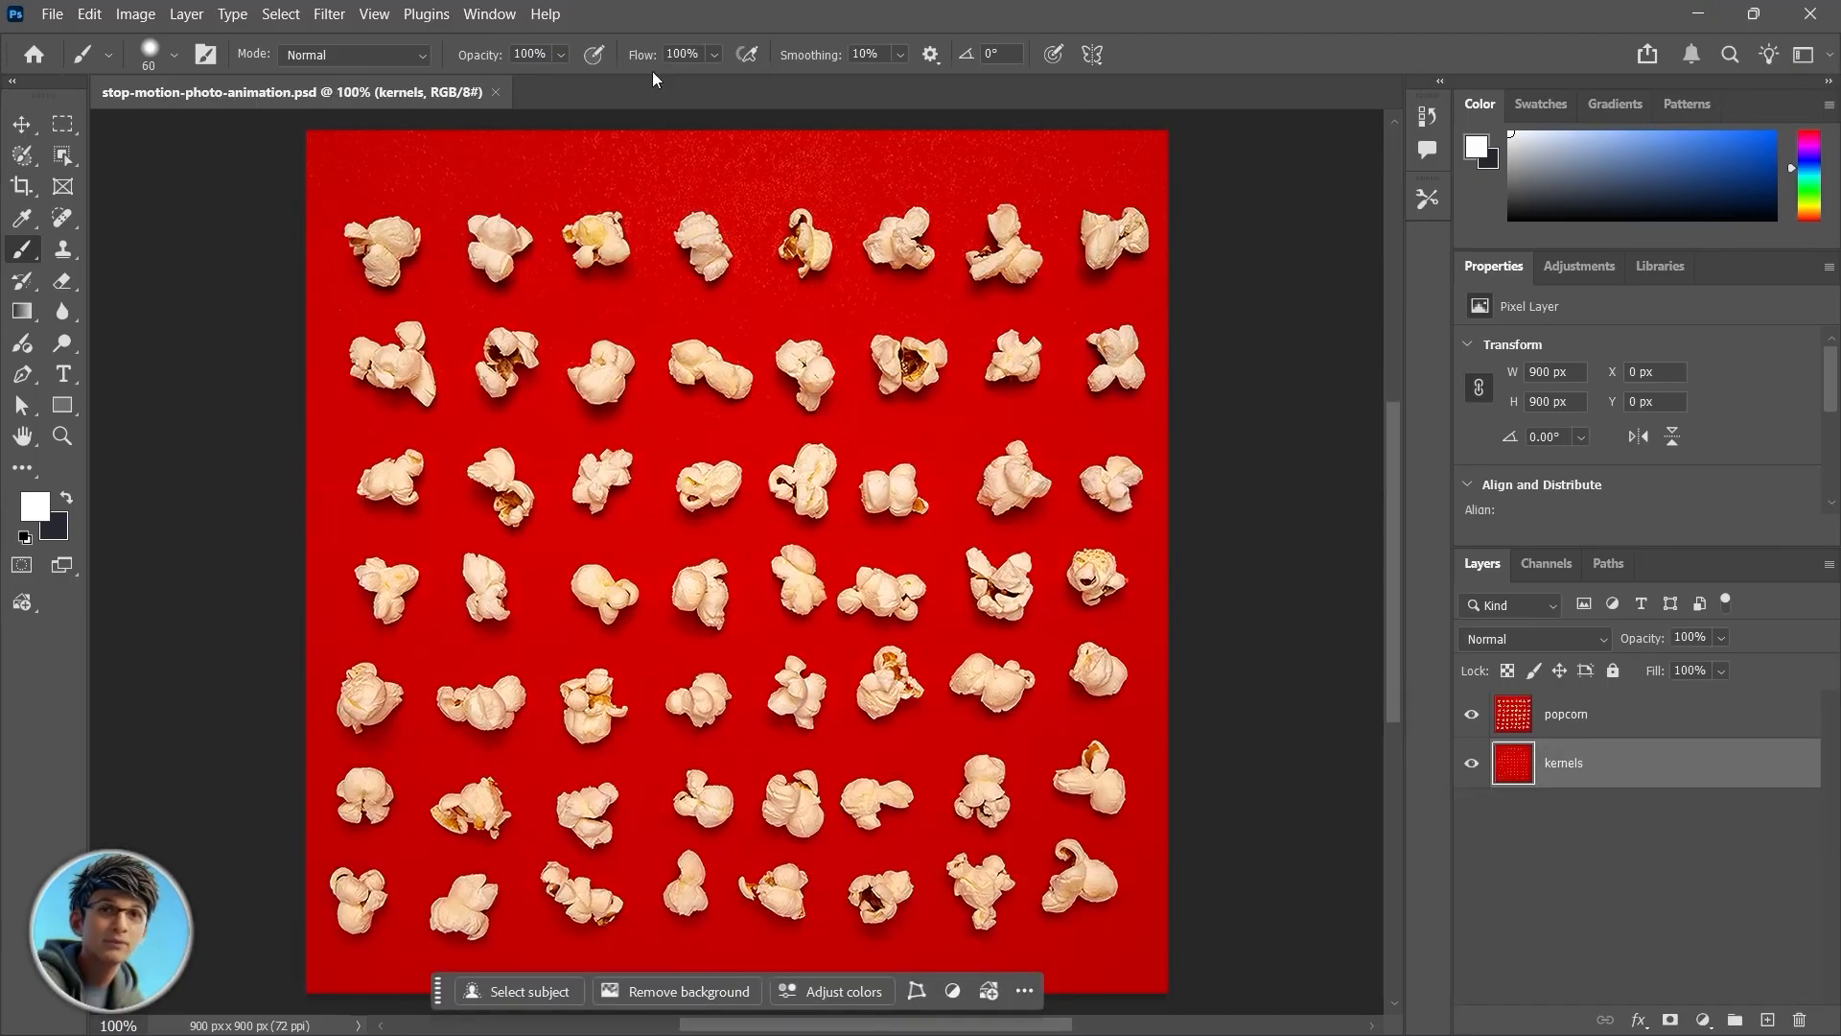
Step: Open the Timeline panel, create a frame animation, and make frames from the layers
{"action": "left_click", "coordinate": [481, 16]}
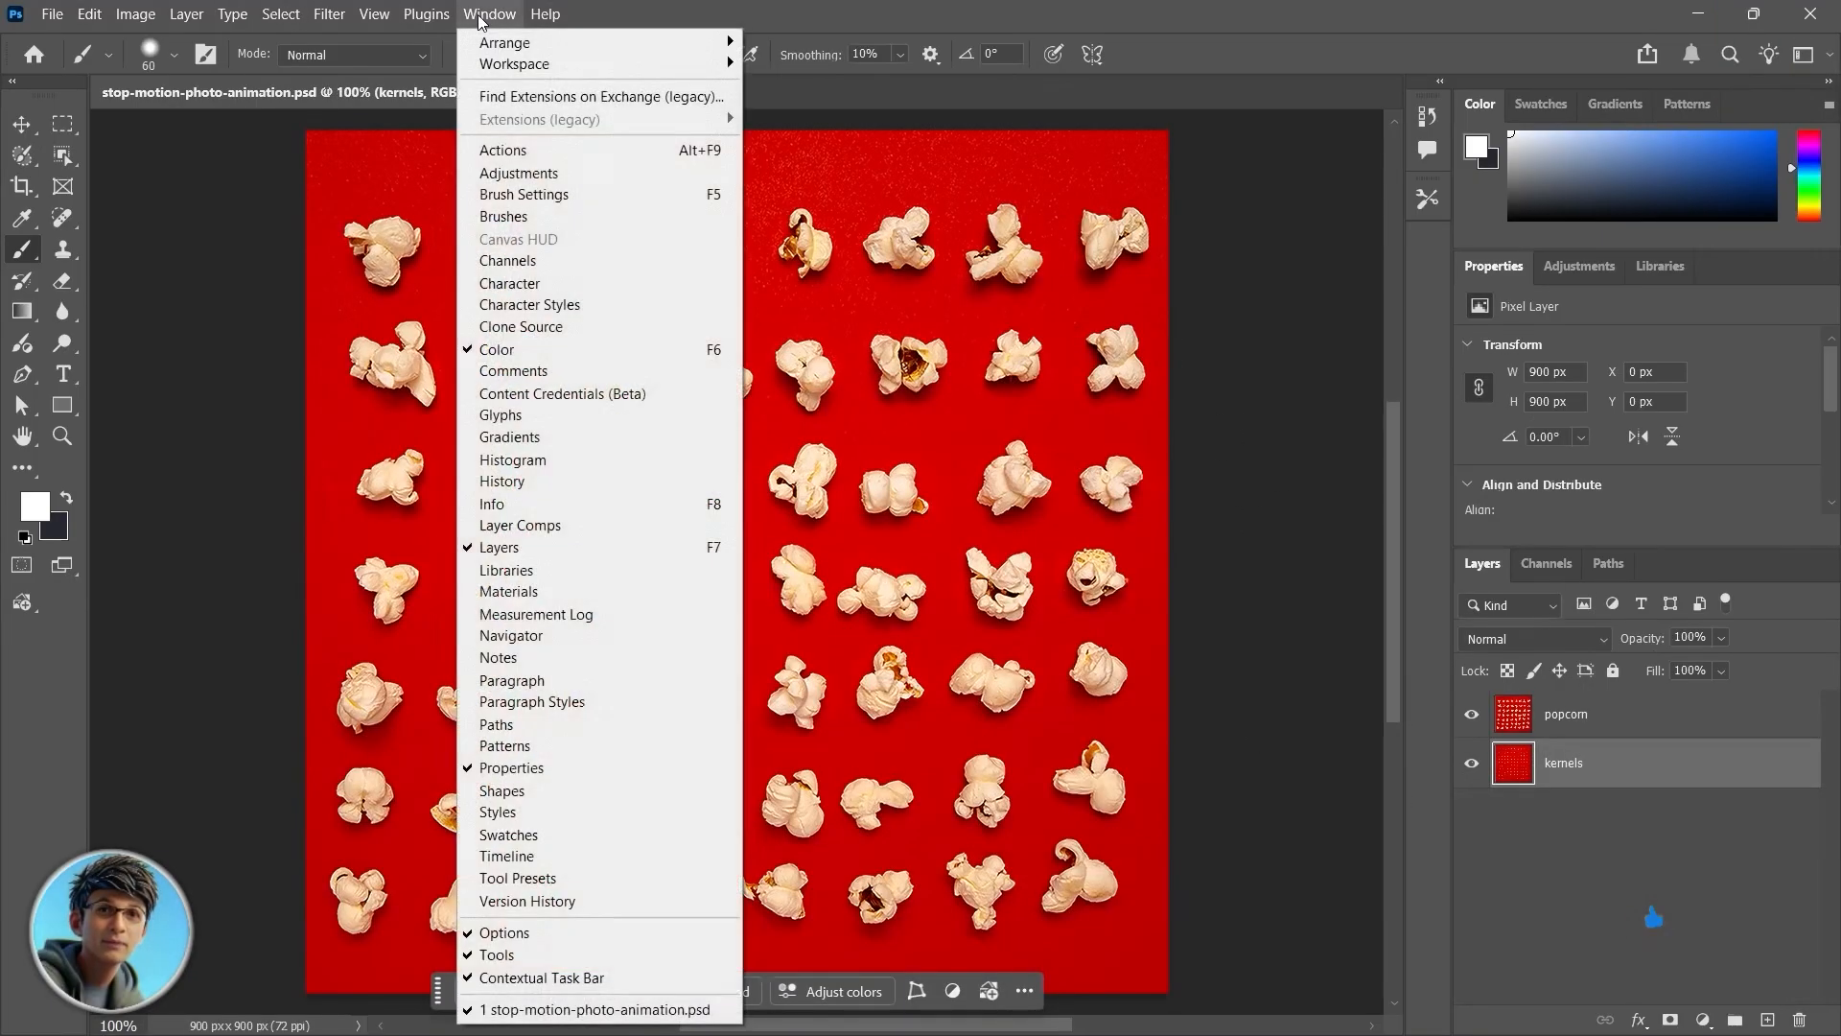
{"action": "left_click", "coordinate": [548, 857]}
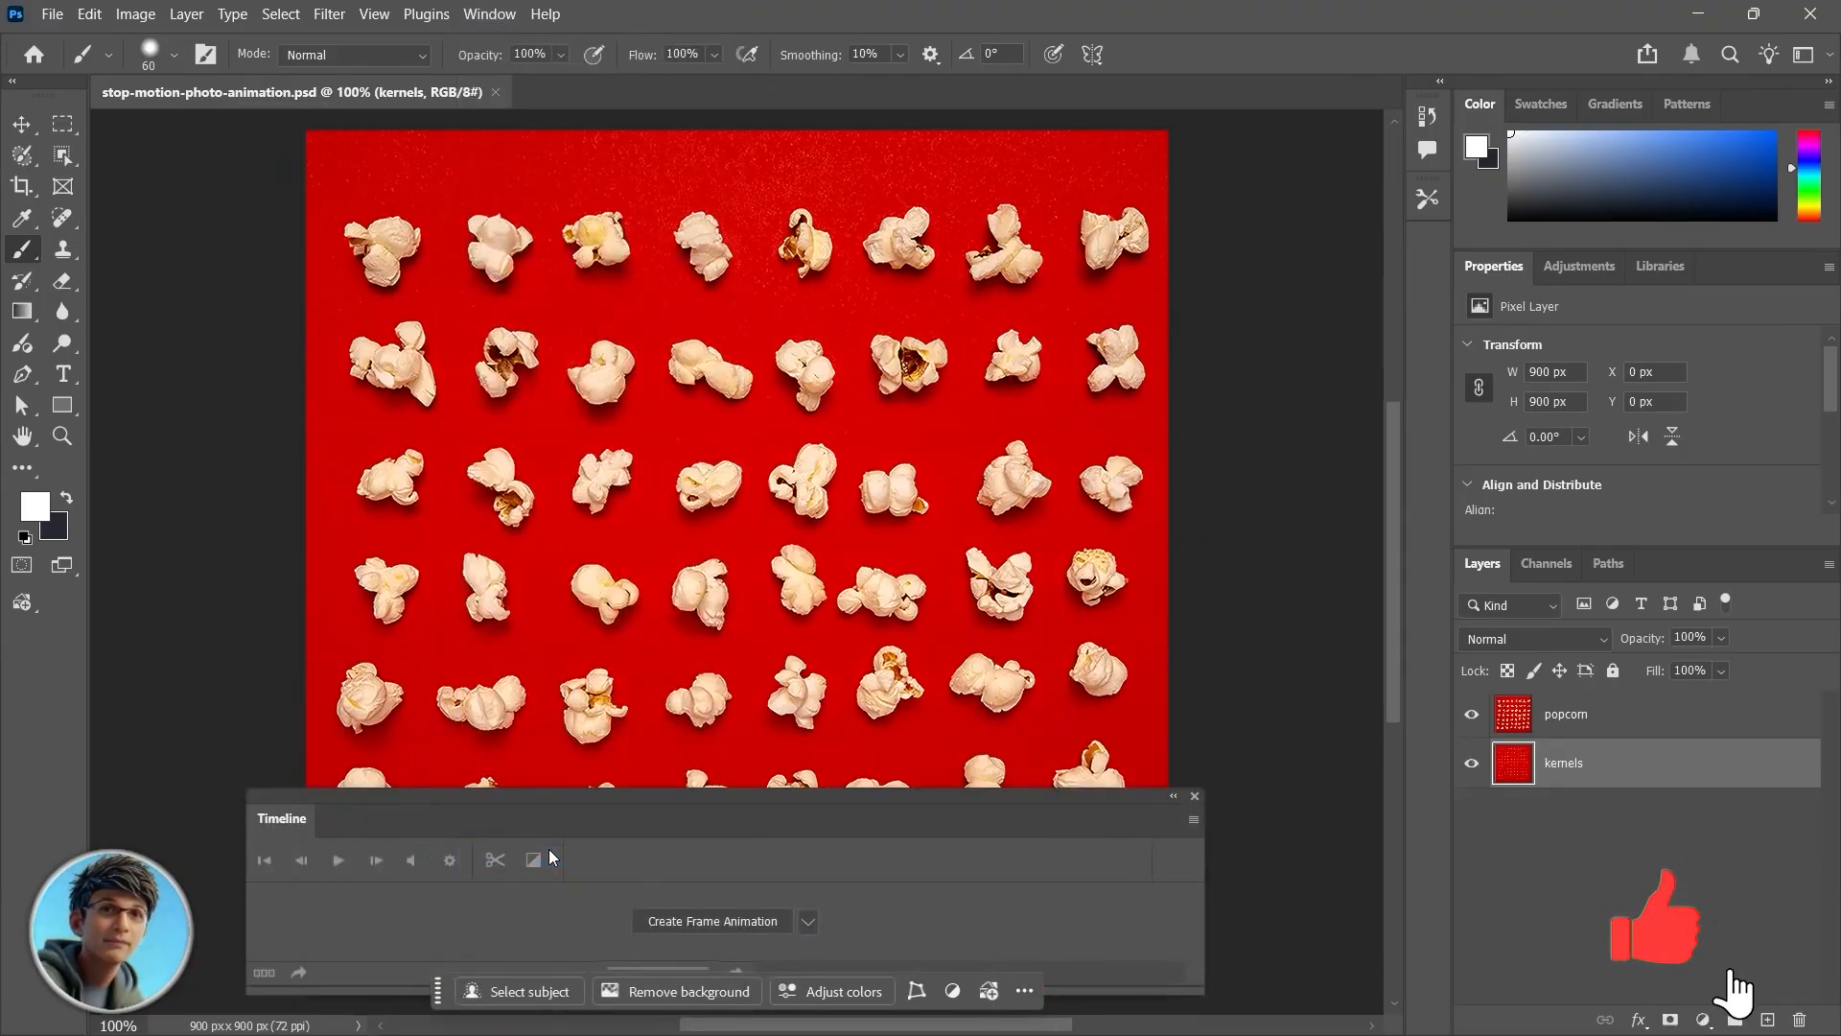
{"action": "left_click", "coordinate": [809, 921]}
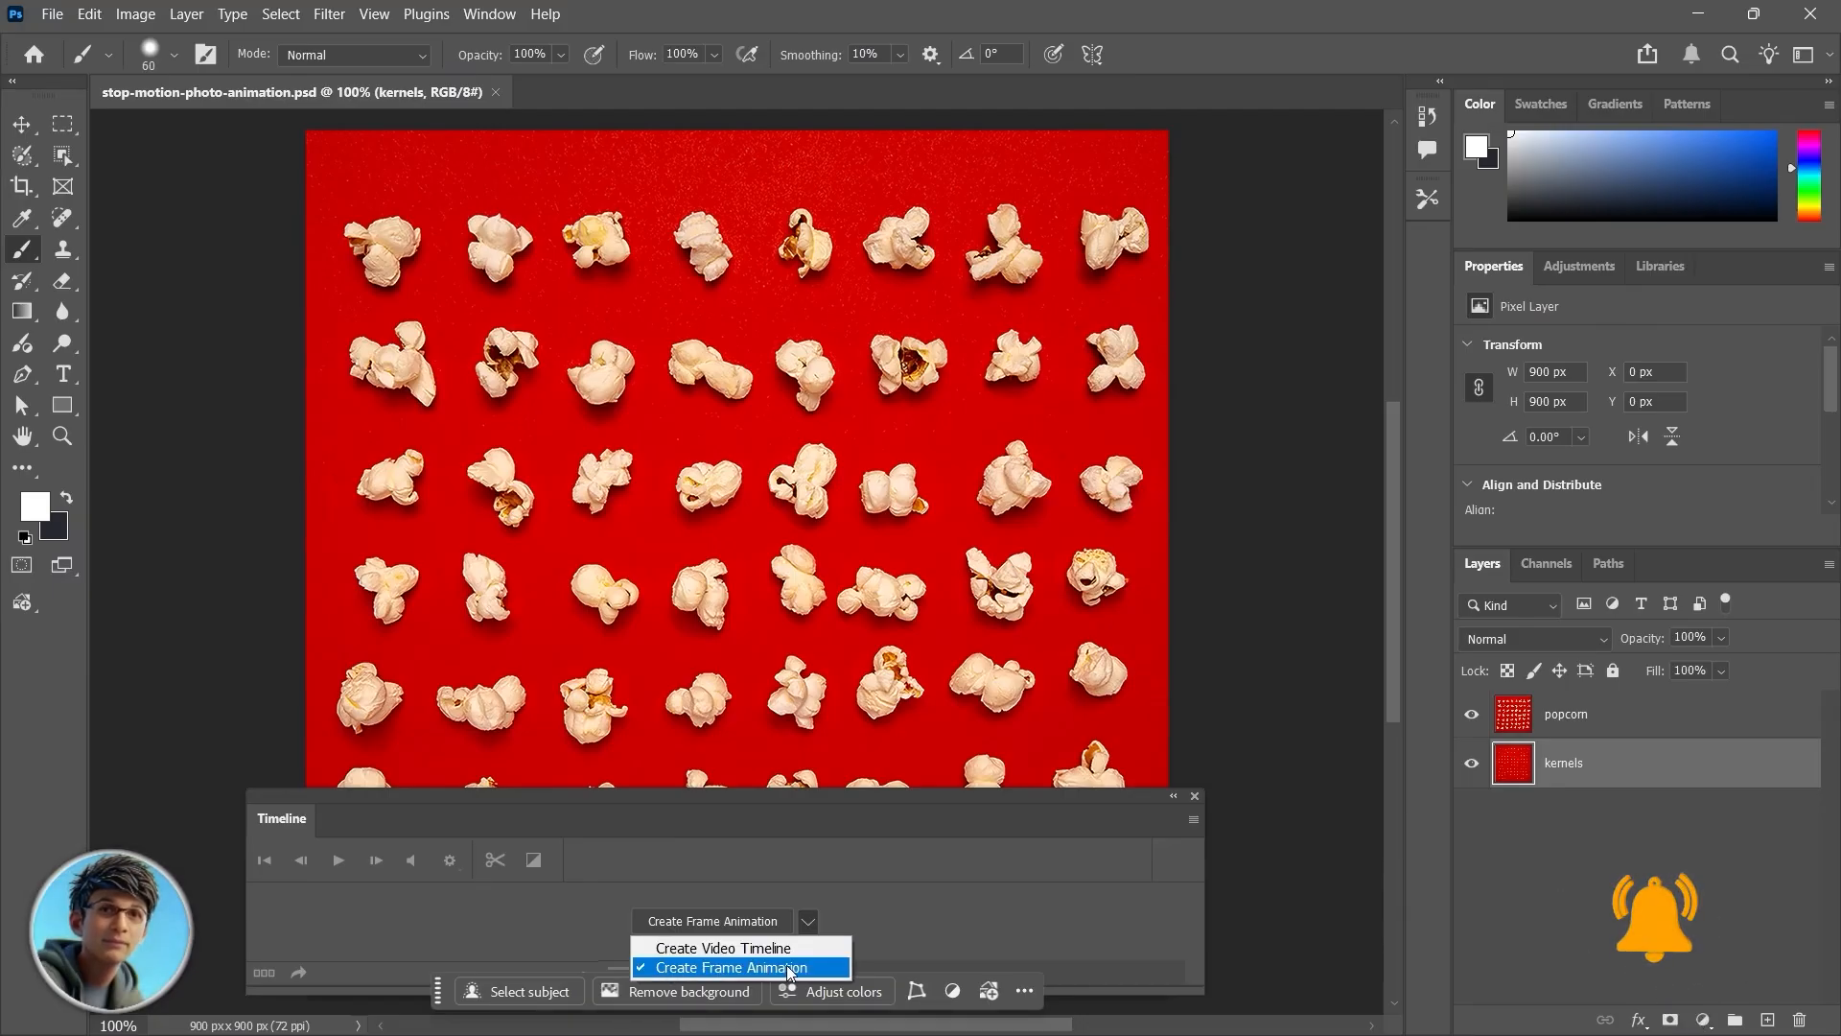
{"action": "left_click", "coordinate": [713, 966]}
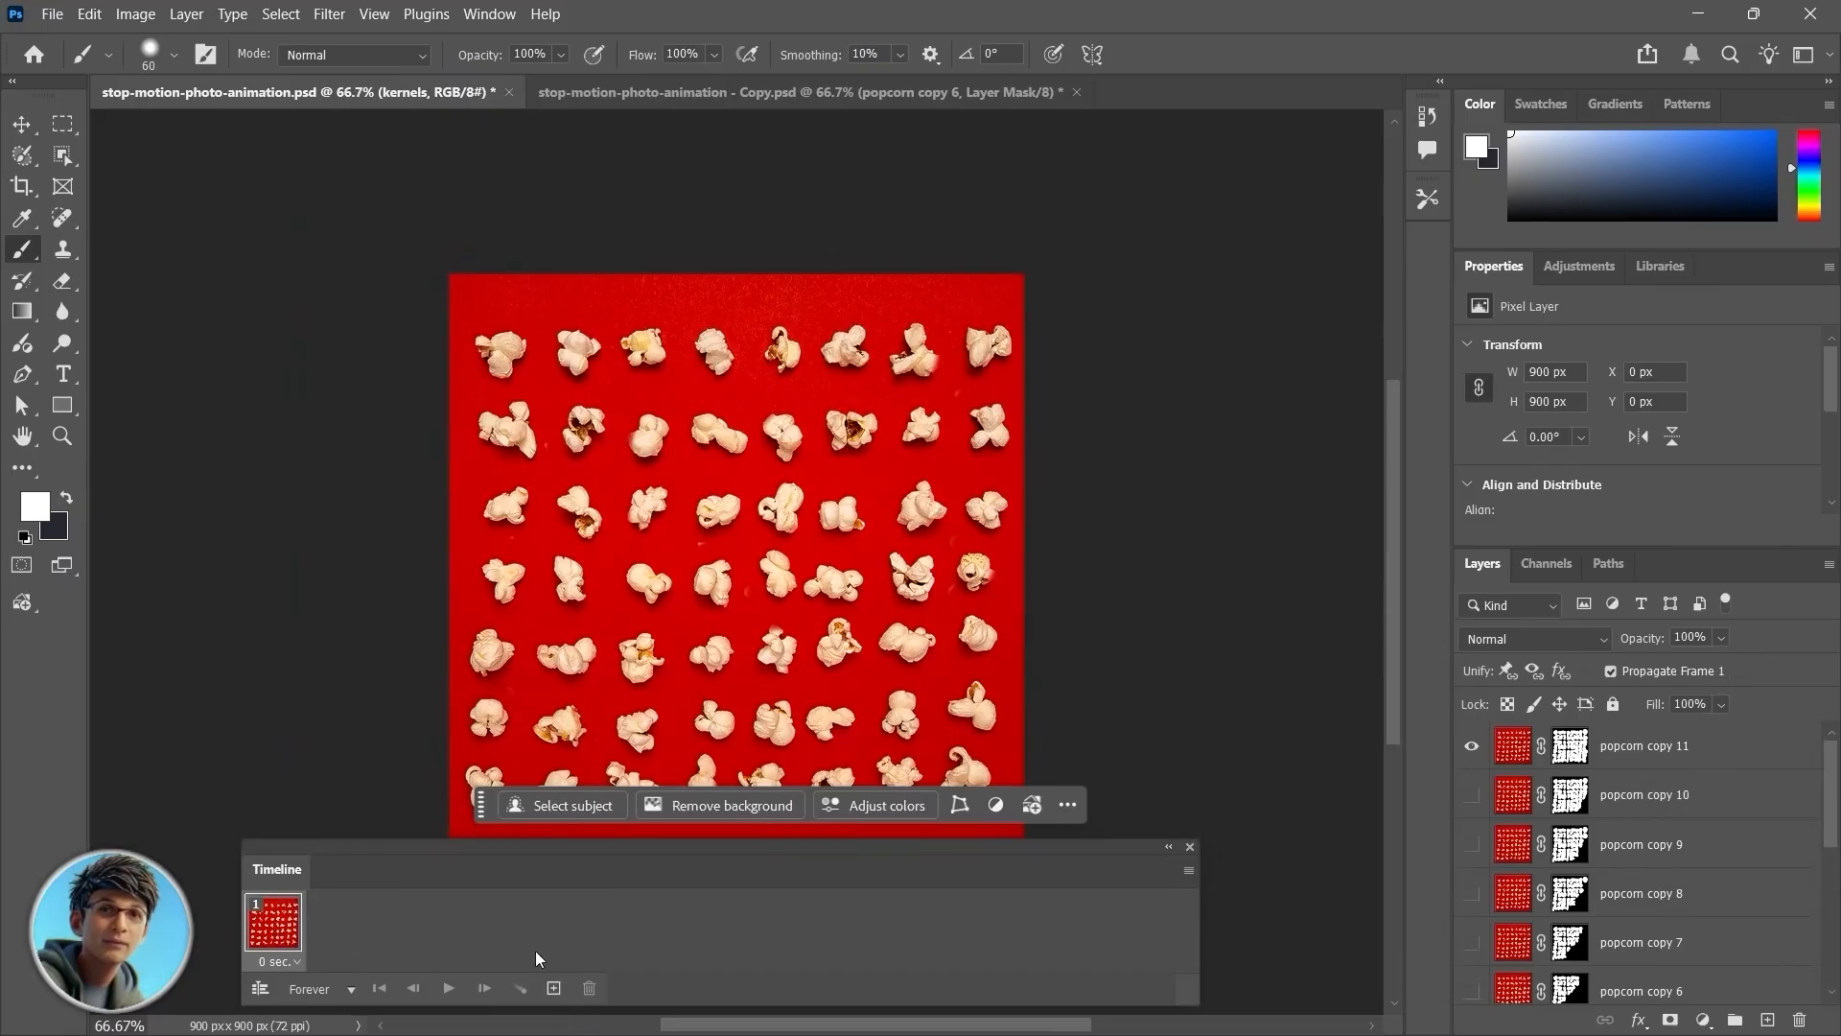
{"action": "left_click", "coordinate": [1188, 870]}
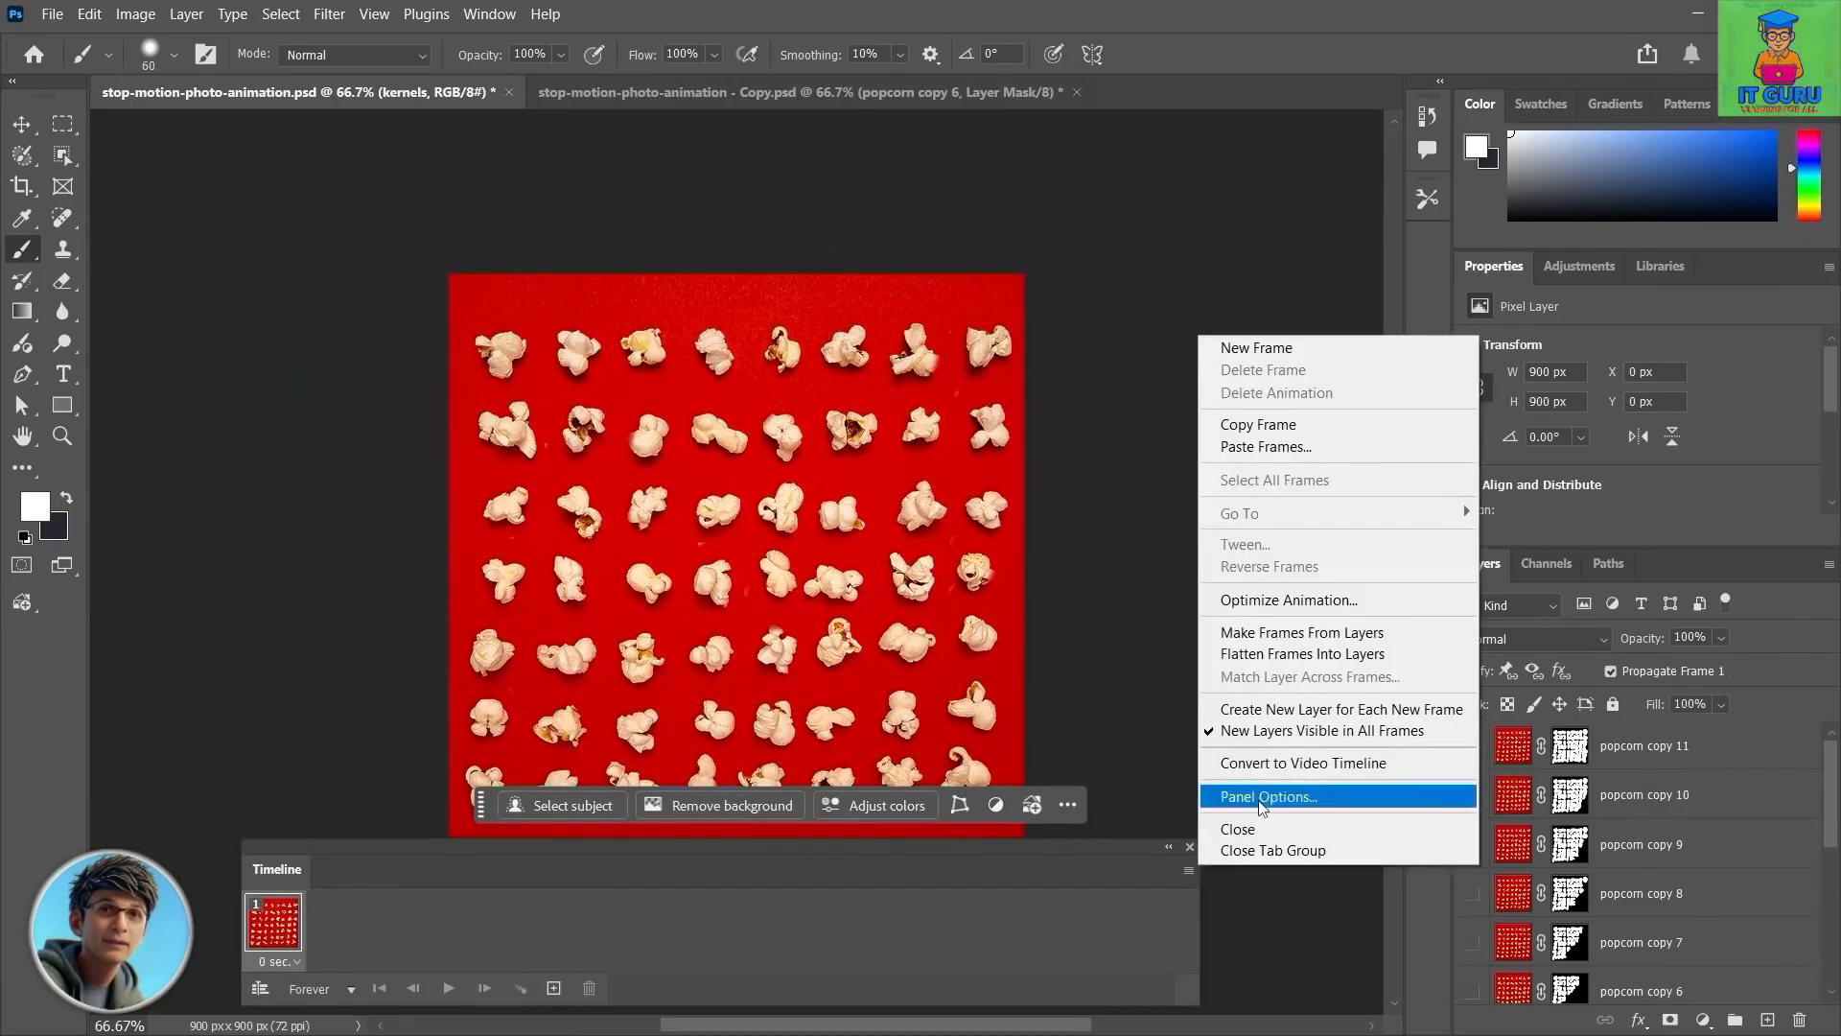
{"action": "left_click", "coordinate": [1326, 637]}
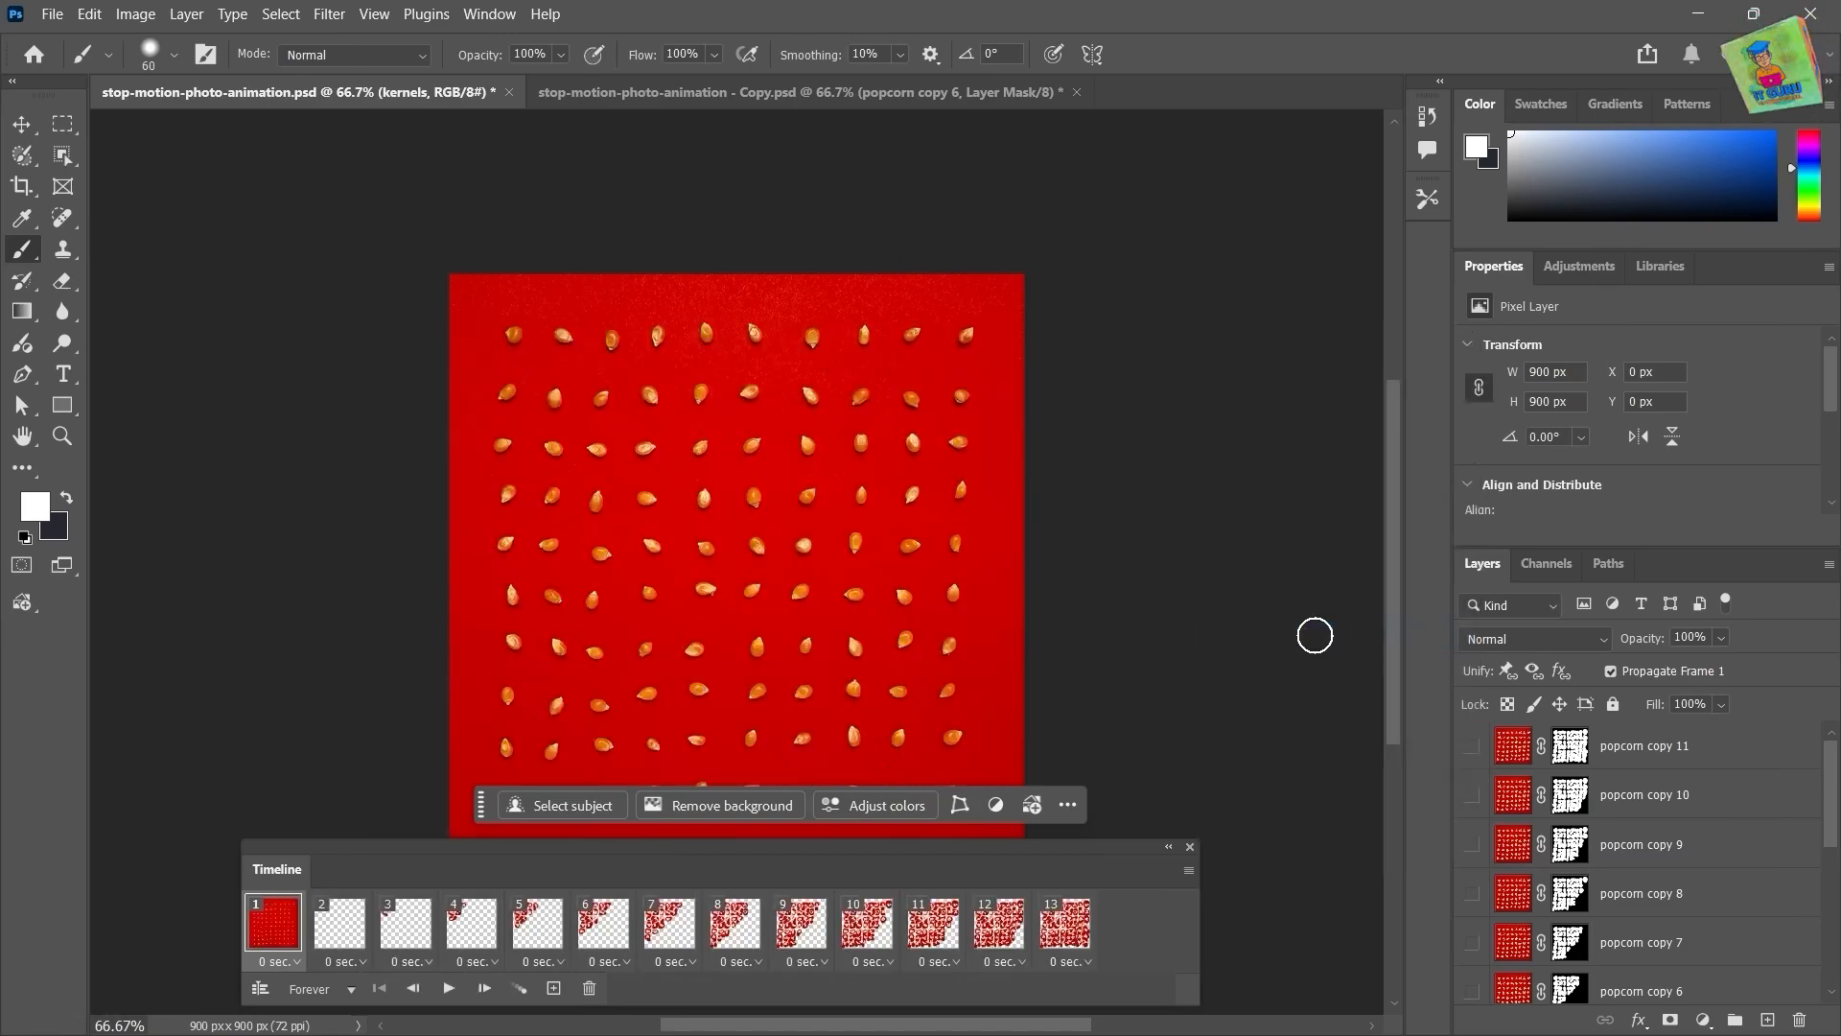
Step: Step through the first animation frames and the layer list to check what each frame shows
{"action": "scroll", "coordinate": [1577, 826], "scroll_direction": "down", "scroll_amount": 2}
{"action": "scroll", "coordinate": [1577, 827], "scroll_direction": "up", "scroll_amount": 2}
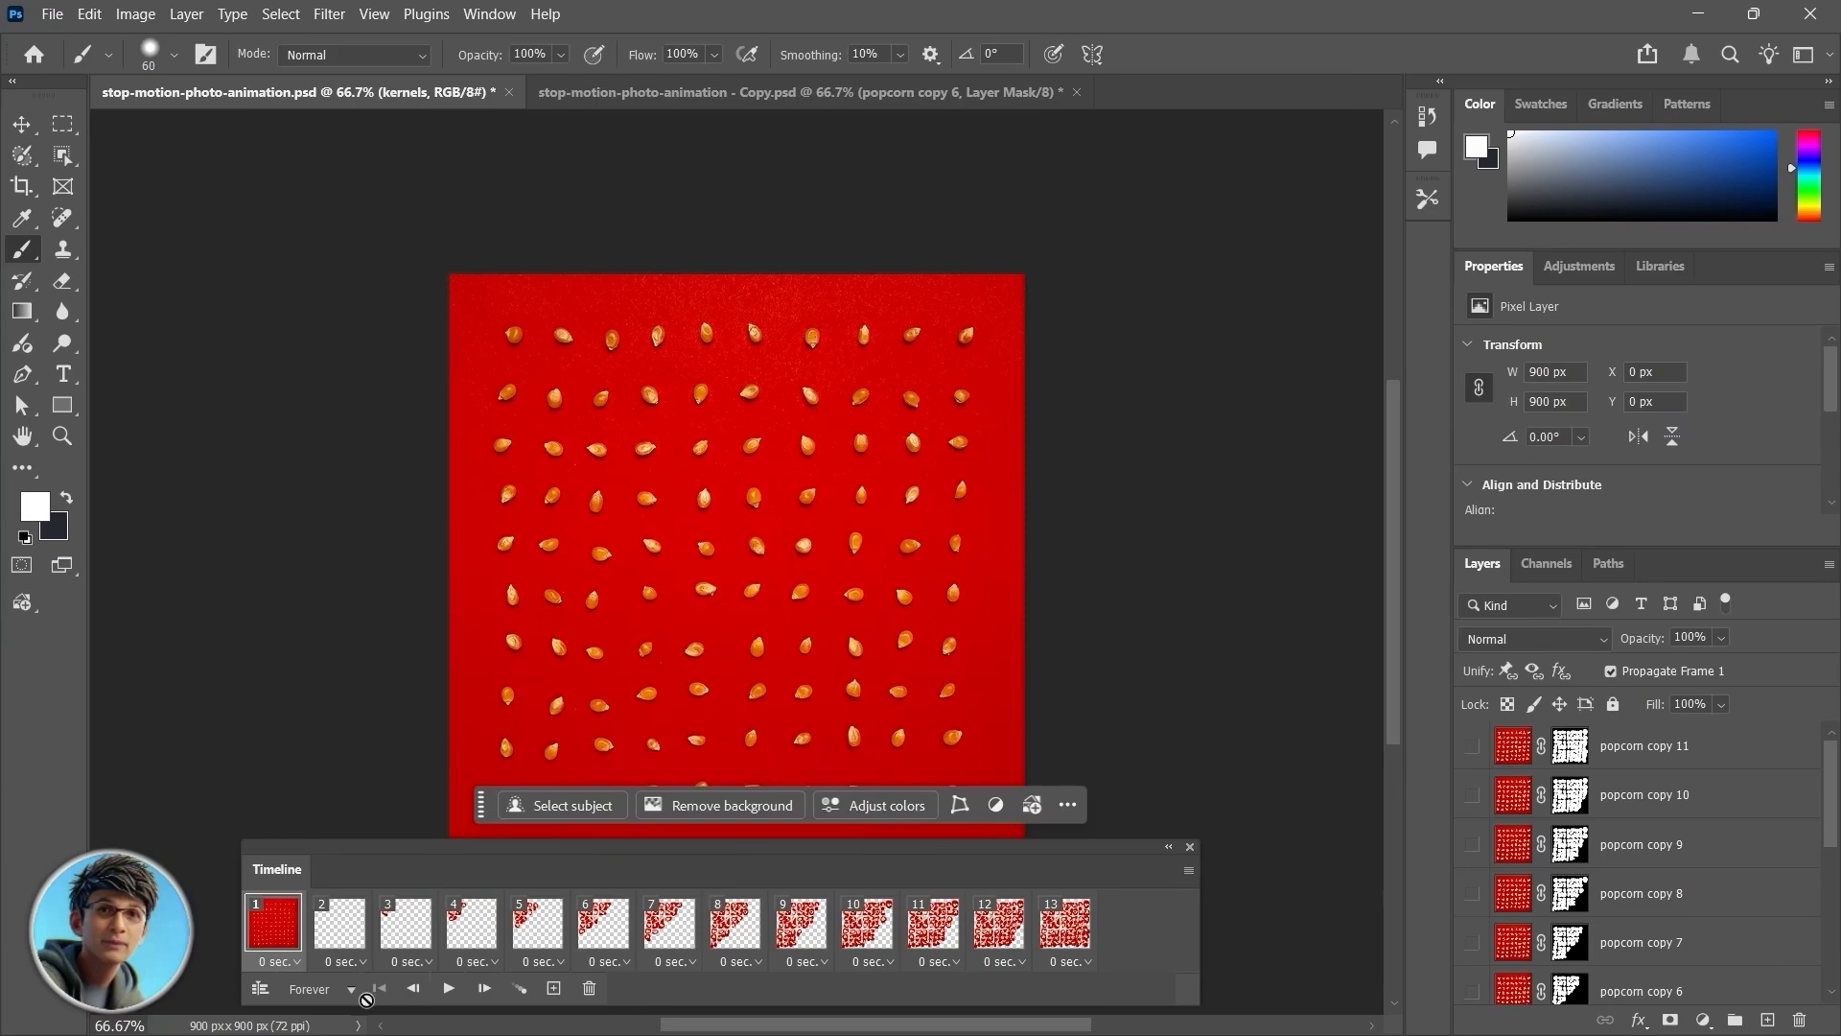
{"action": "left_click", "coordinate": [348, 931]}
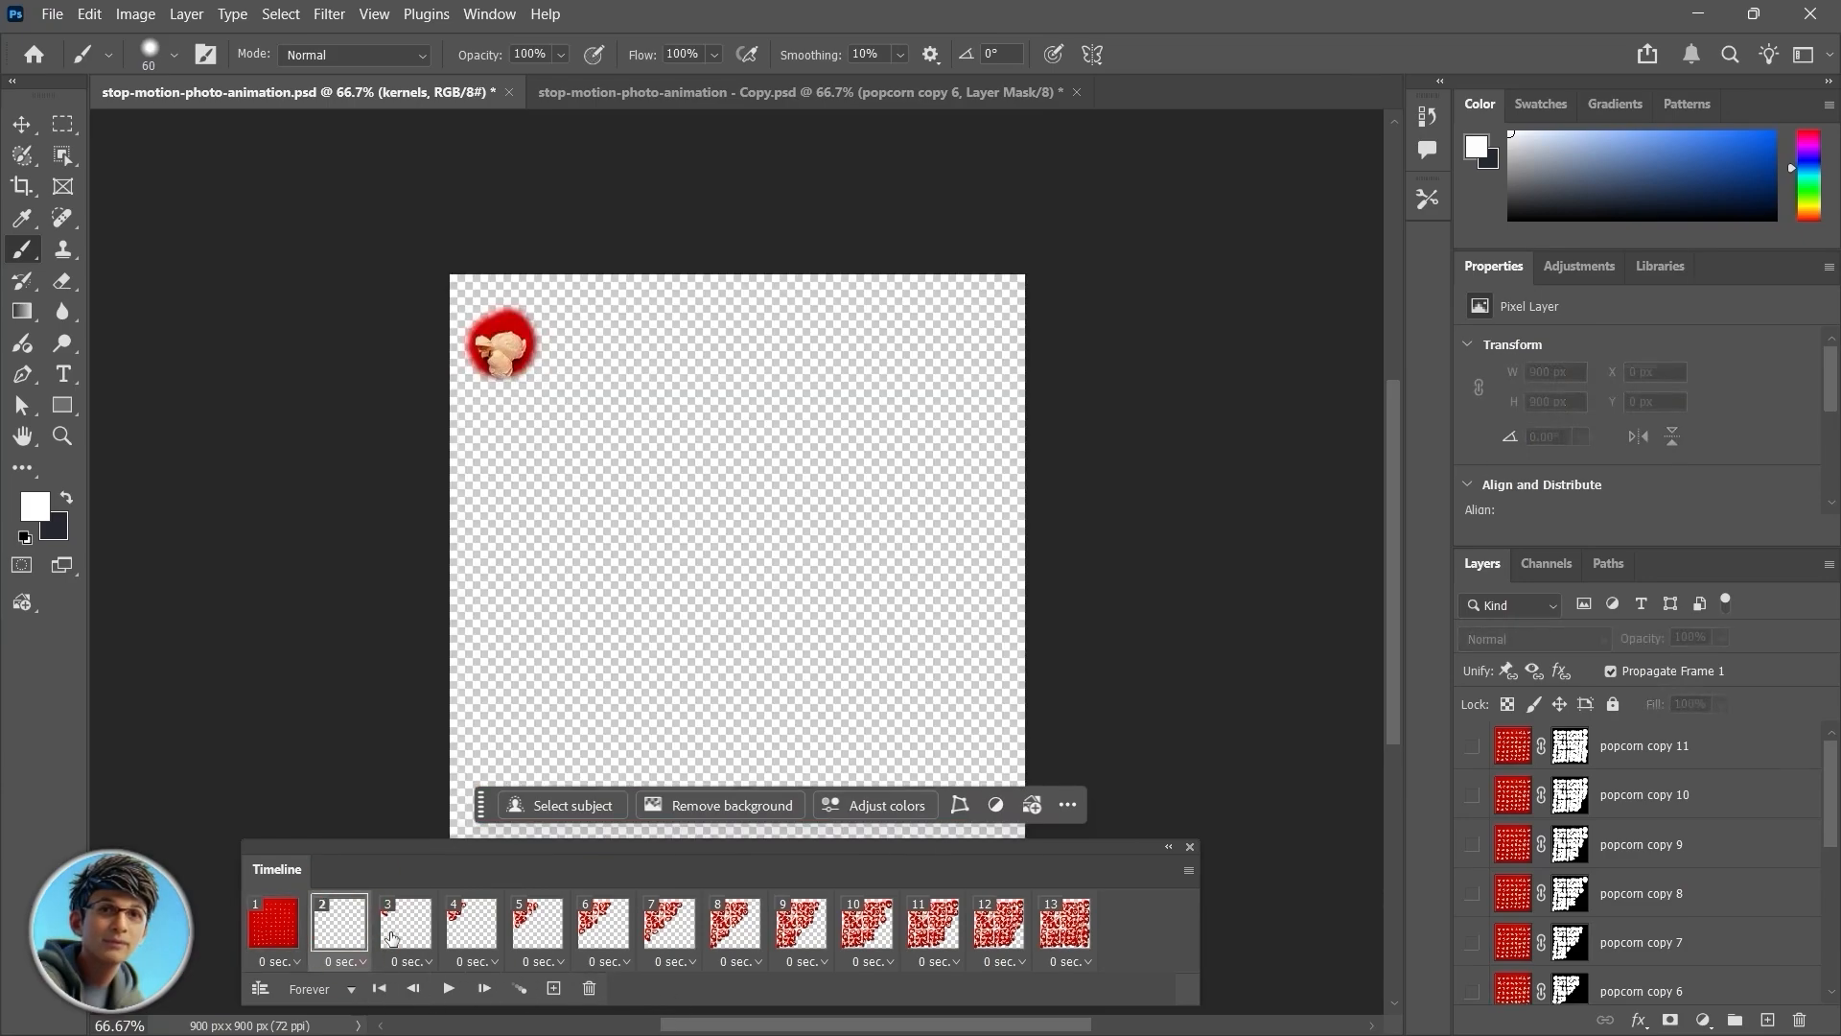
{"action": "left_click", "coordinate": [405, 934]}
{"action": "left_click", "coordinate": [476, 942]}
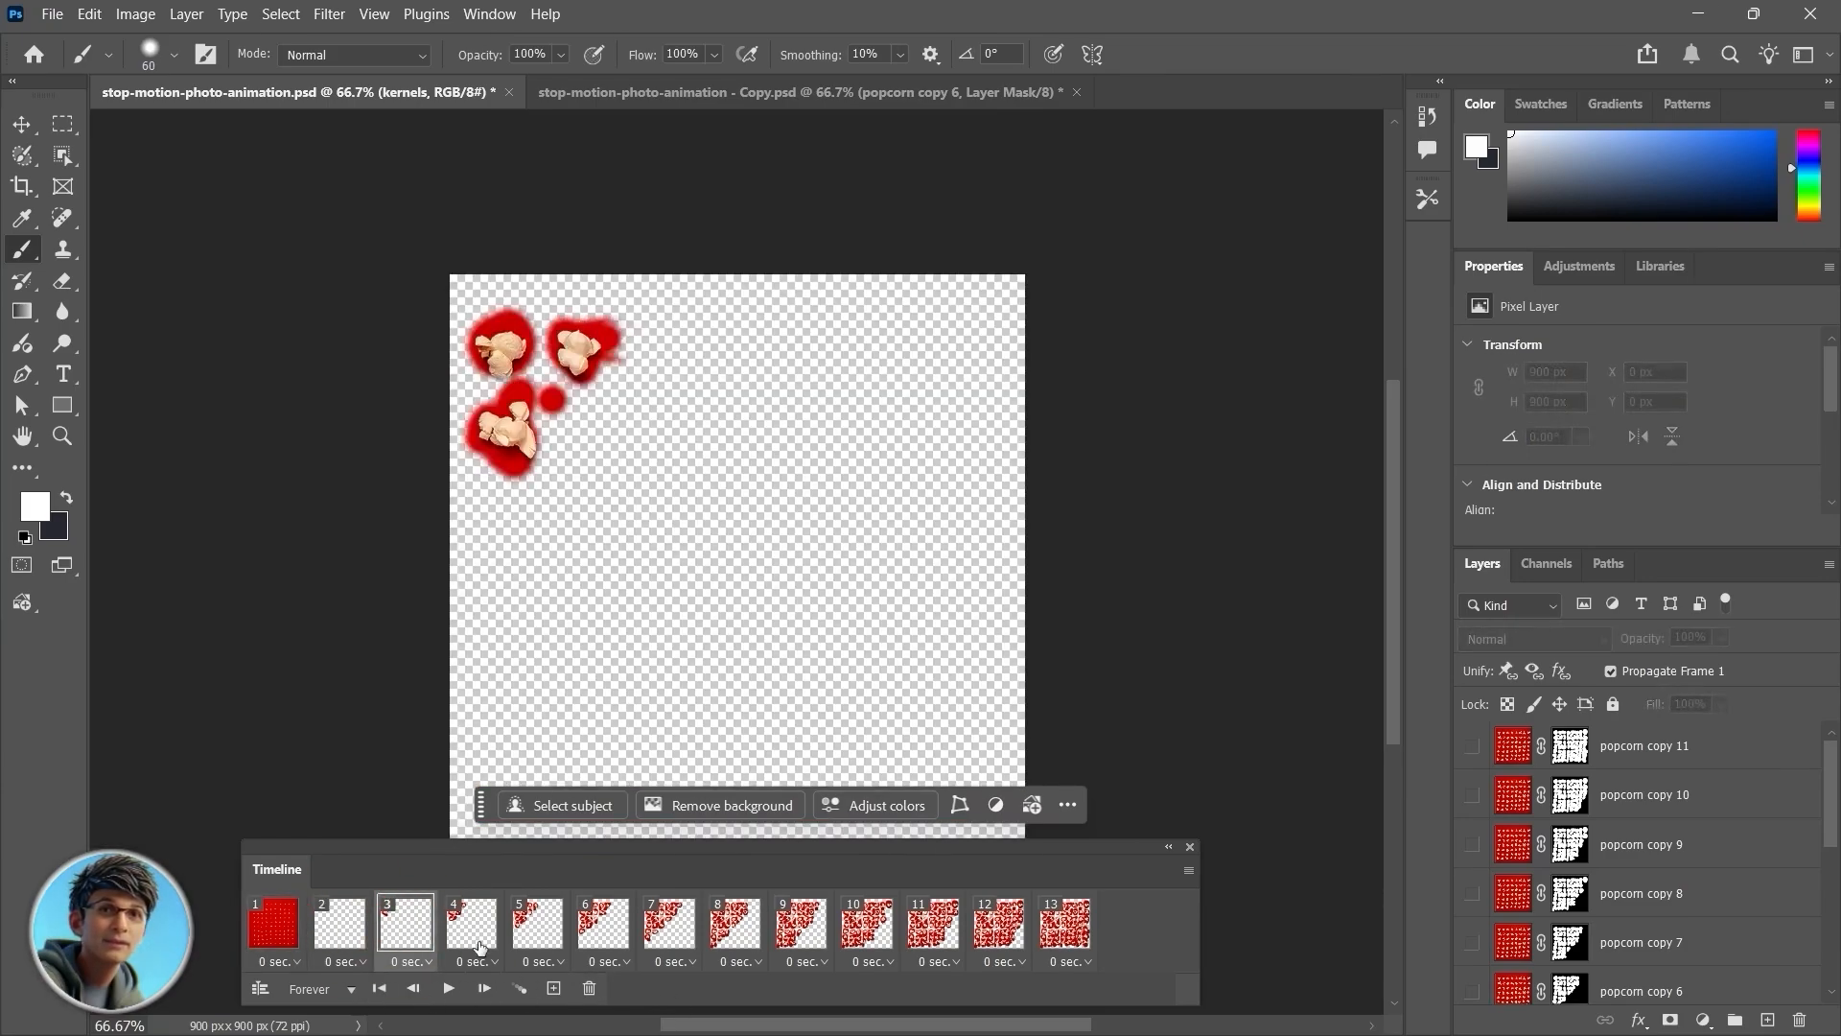
{"action": "left_click", "coordinate": [342, 930]}
{"action": "left_click", "coordinate": [273, 923]}
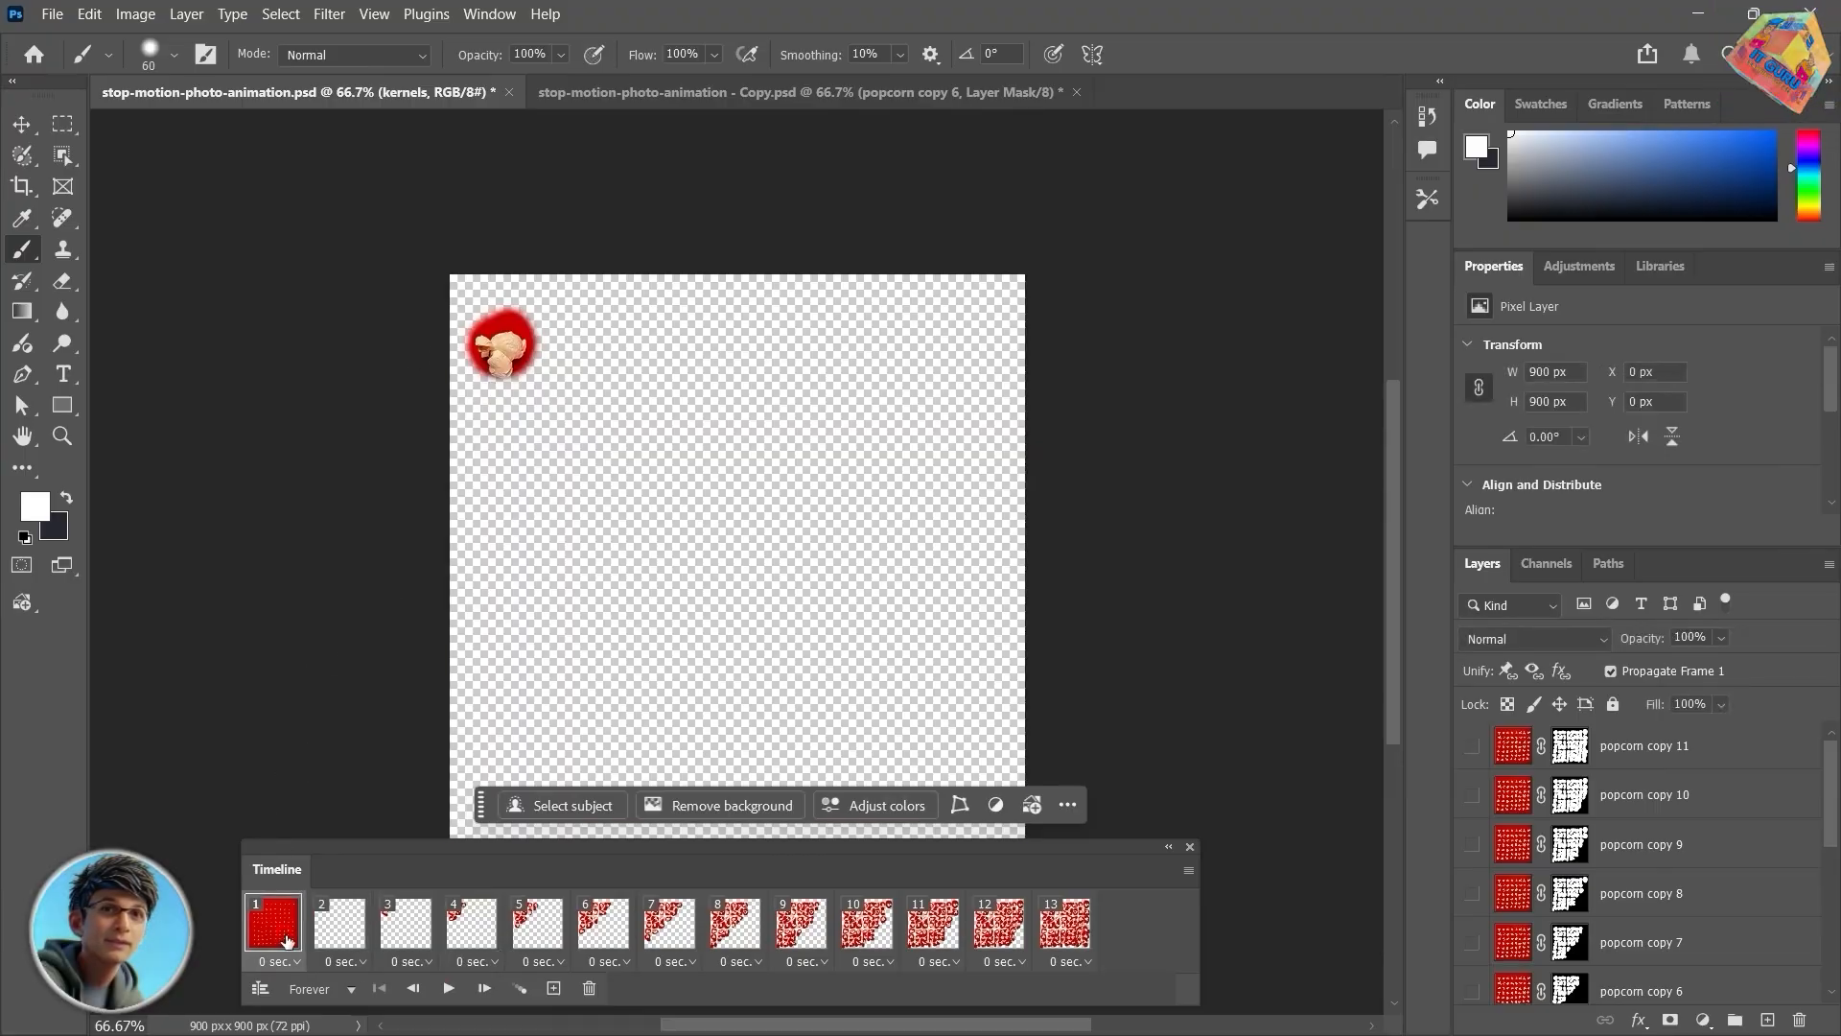
{"action": "scroll", "coordinate": [1770, 913], "scroll_direction": "down", "scroll_amount": 5}
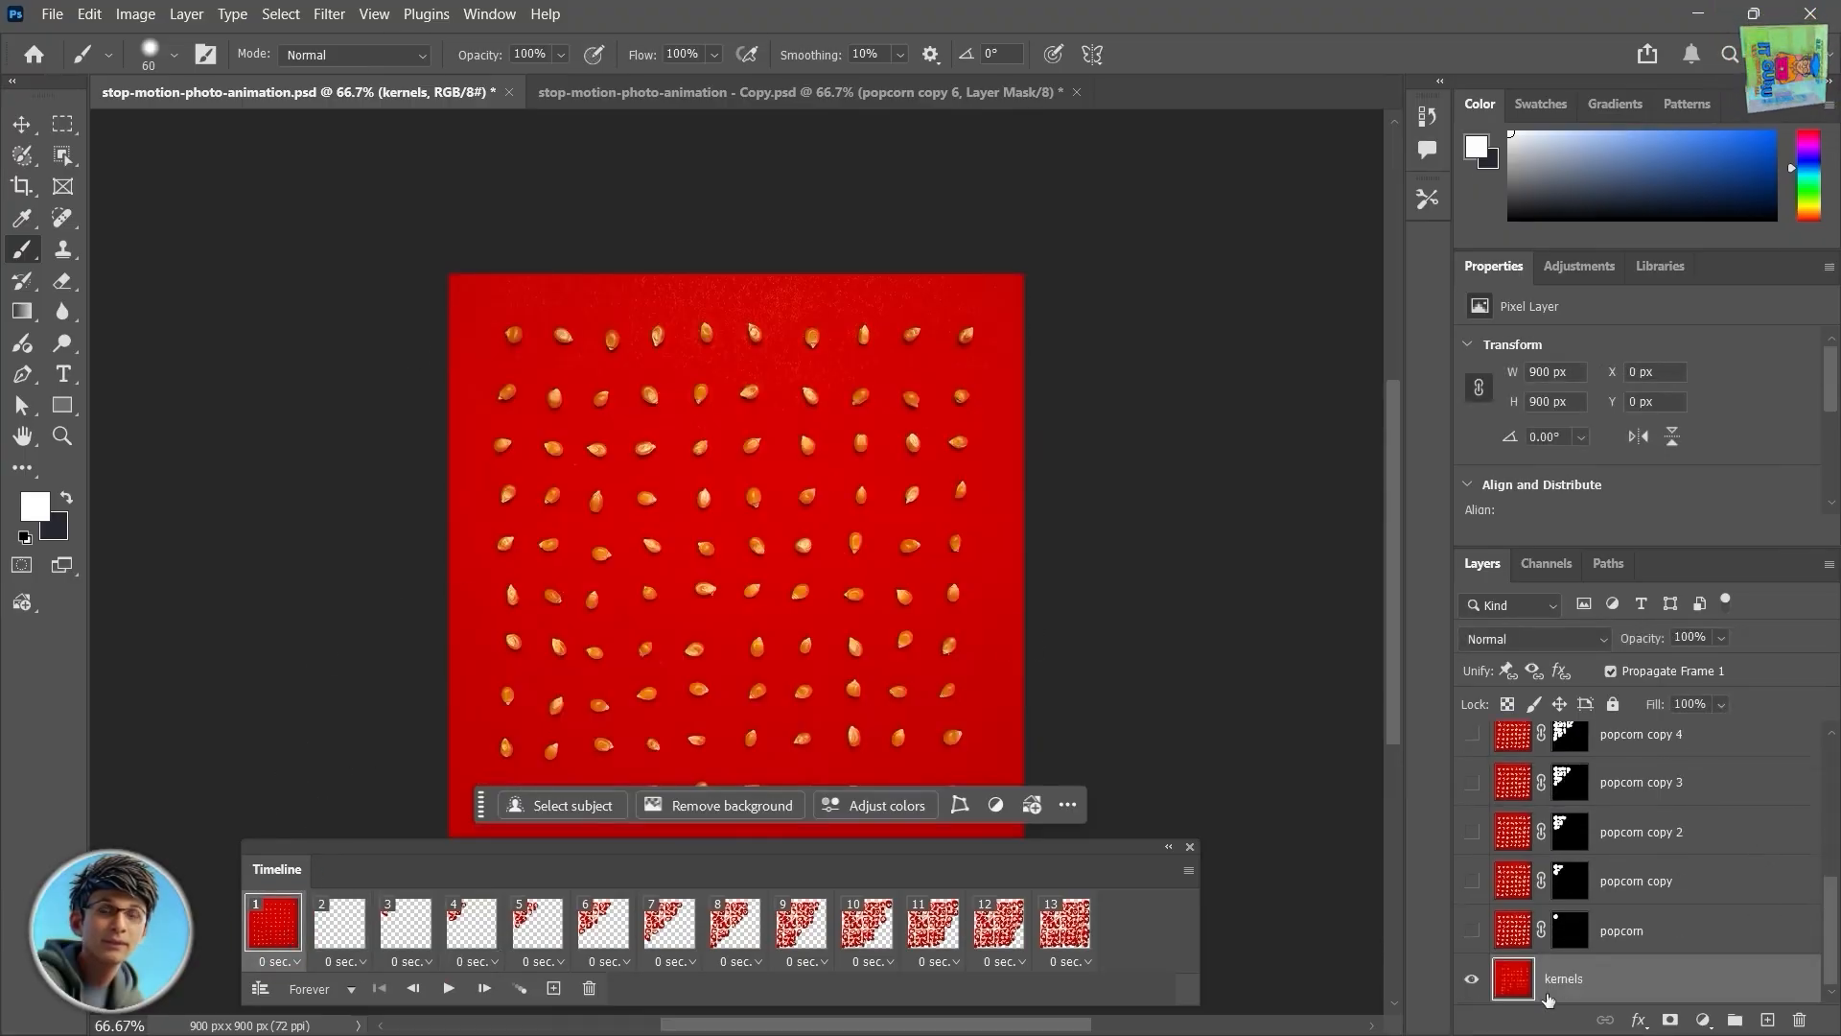
{"action": "scroll", "coordinate": [1769, 913], "scroll_direction": "up", "scroll_amount": 5}
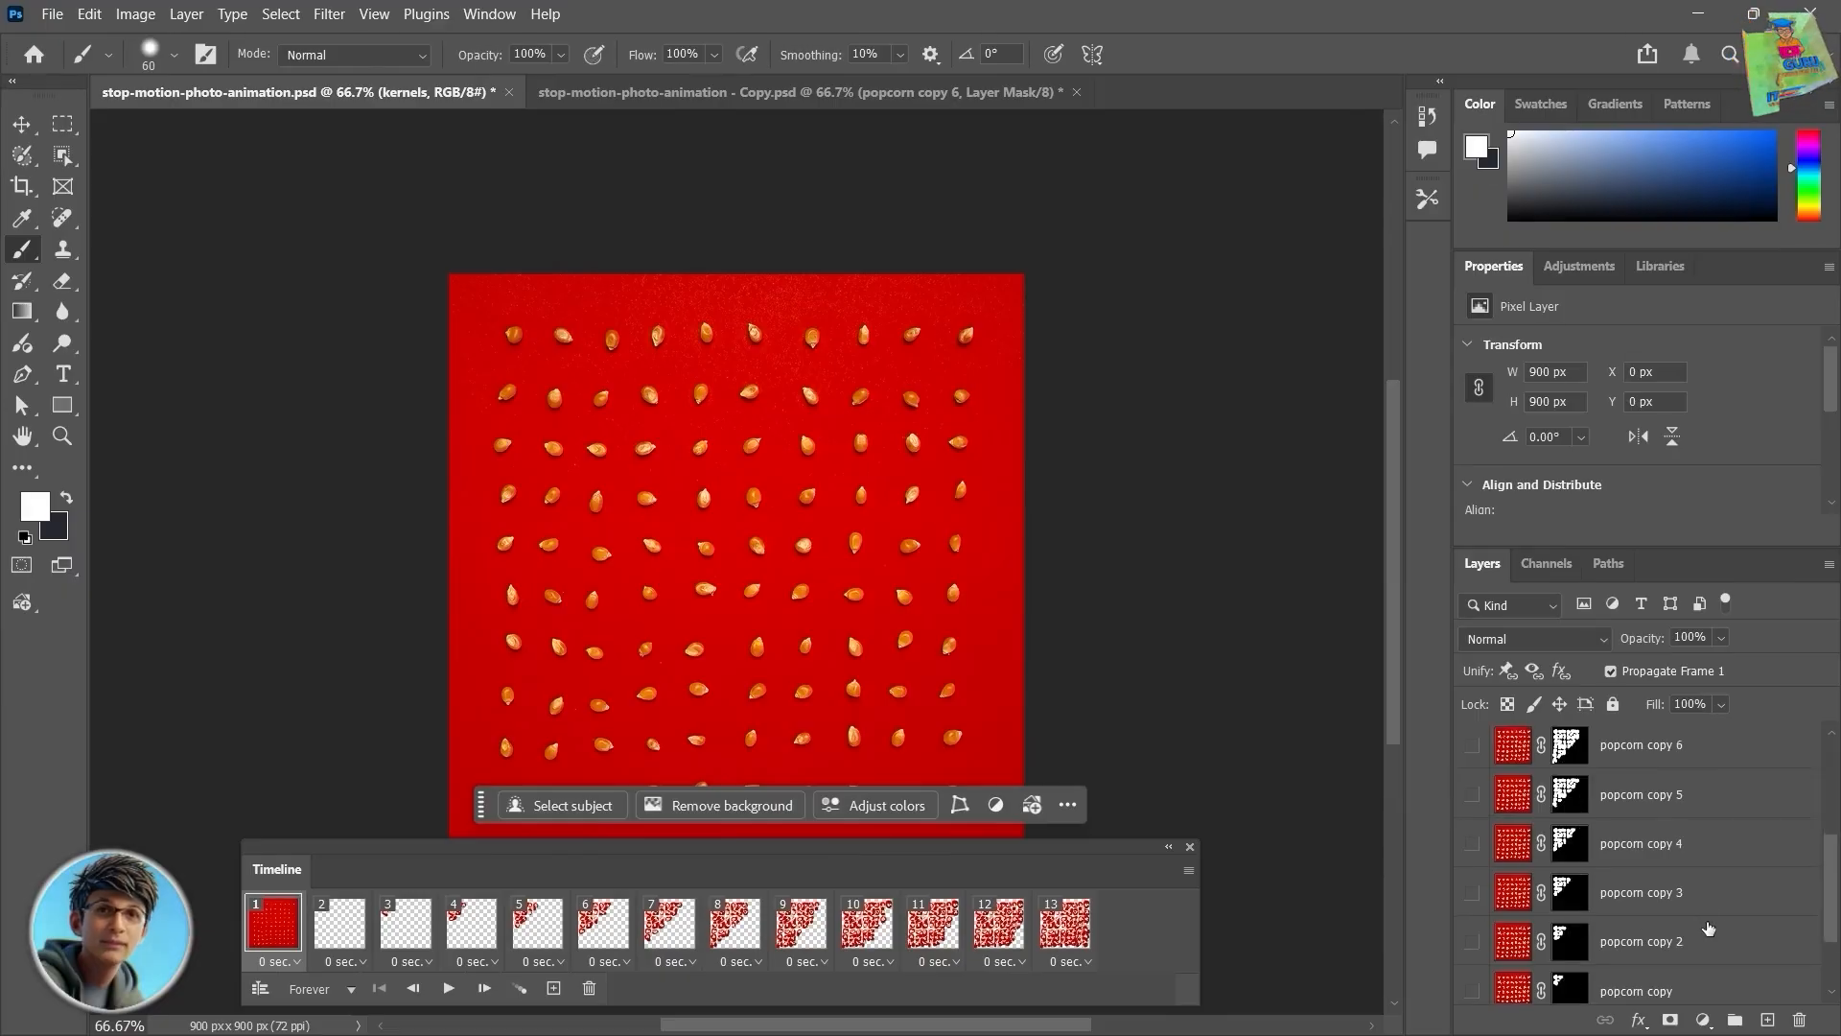
{"action": "scroll", "coordinate": [1717, 930], "scroll_direction": "down", "scroll_amount": 5}
Step: Make the kernels layer visible in each of frames 2 through 13
{"action": "key", "text": "Right"}
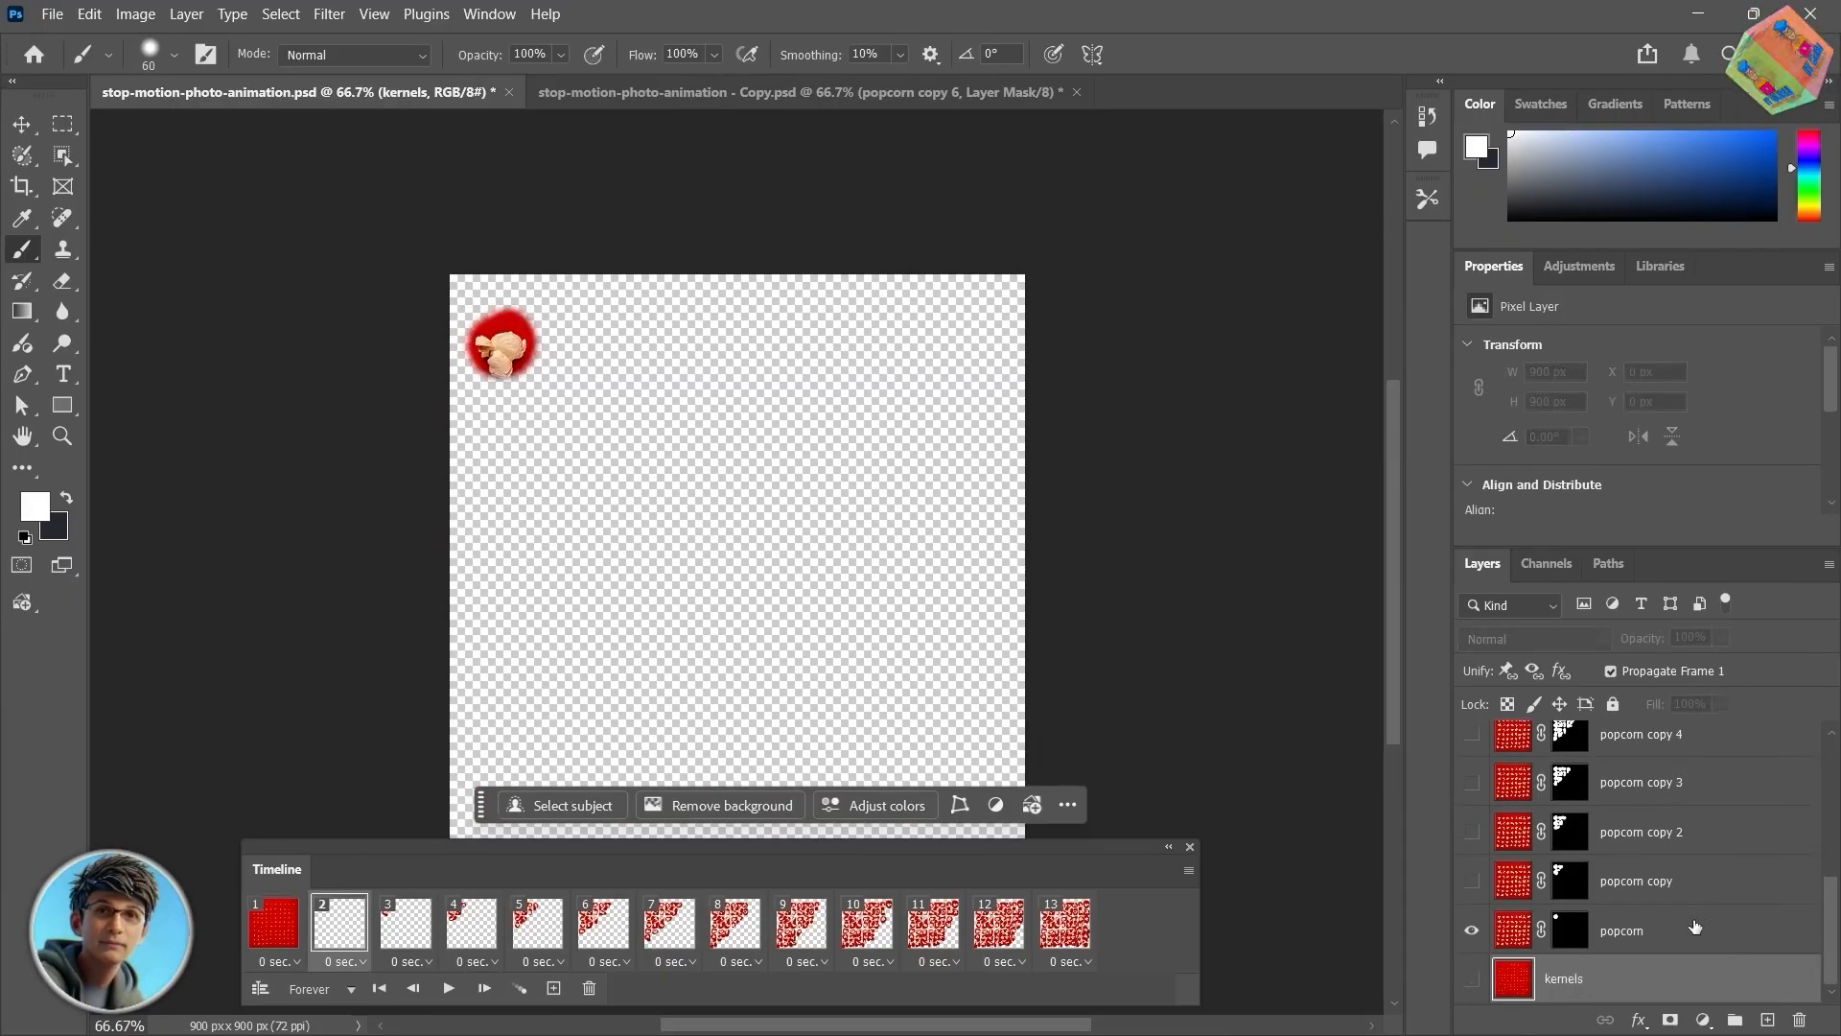
{"action": "left_click", "coordinate": [1472, 980]}
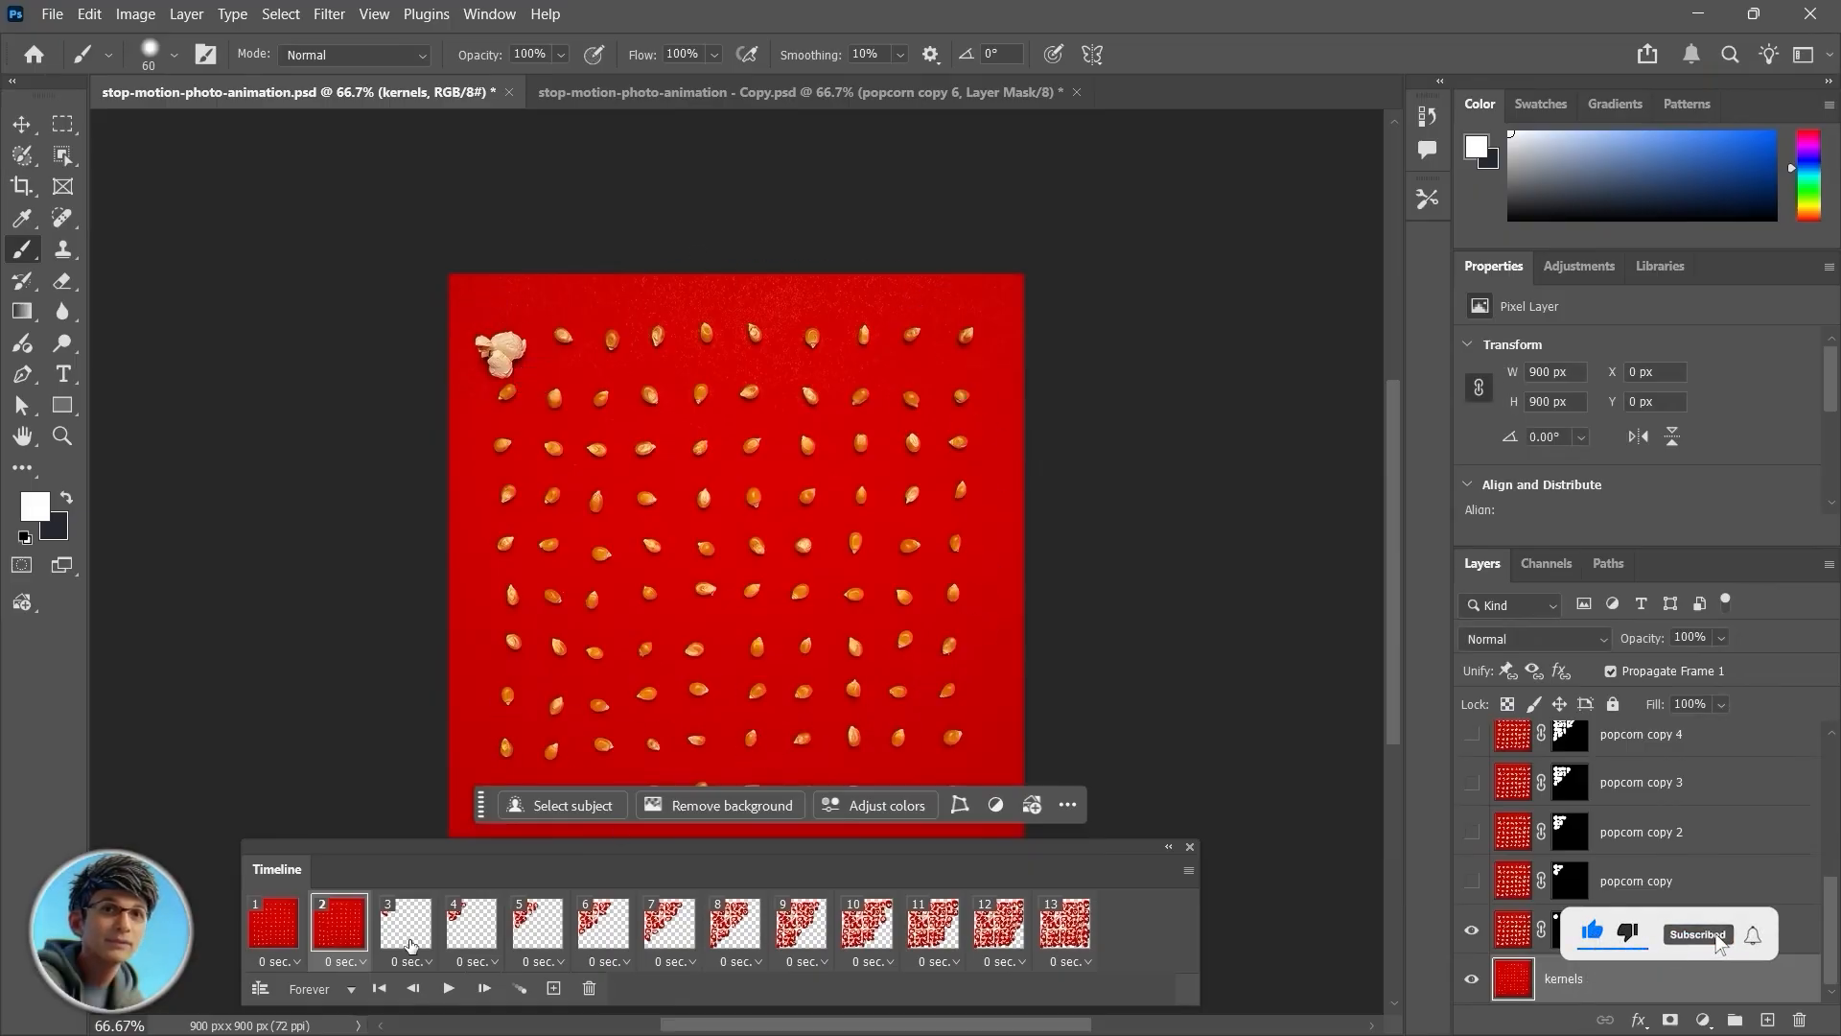
{"action": "left_click", "coordinate": [669, 922]}
{"action": "left_click", "coordinate": [1472, 980]}
{"action": "left_click", "coordinate": [735, 922]}
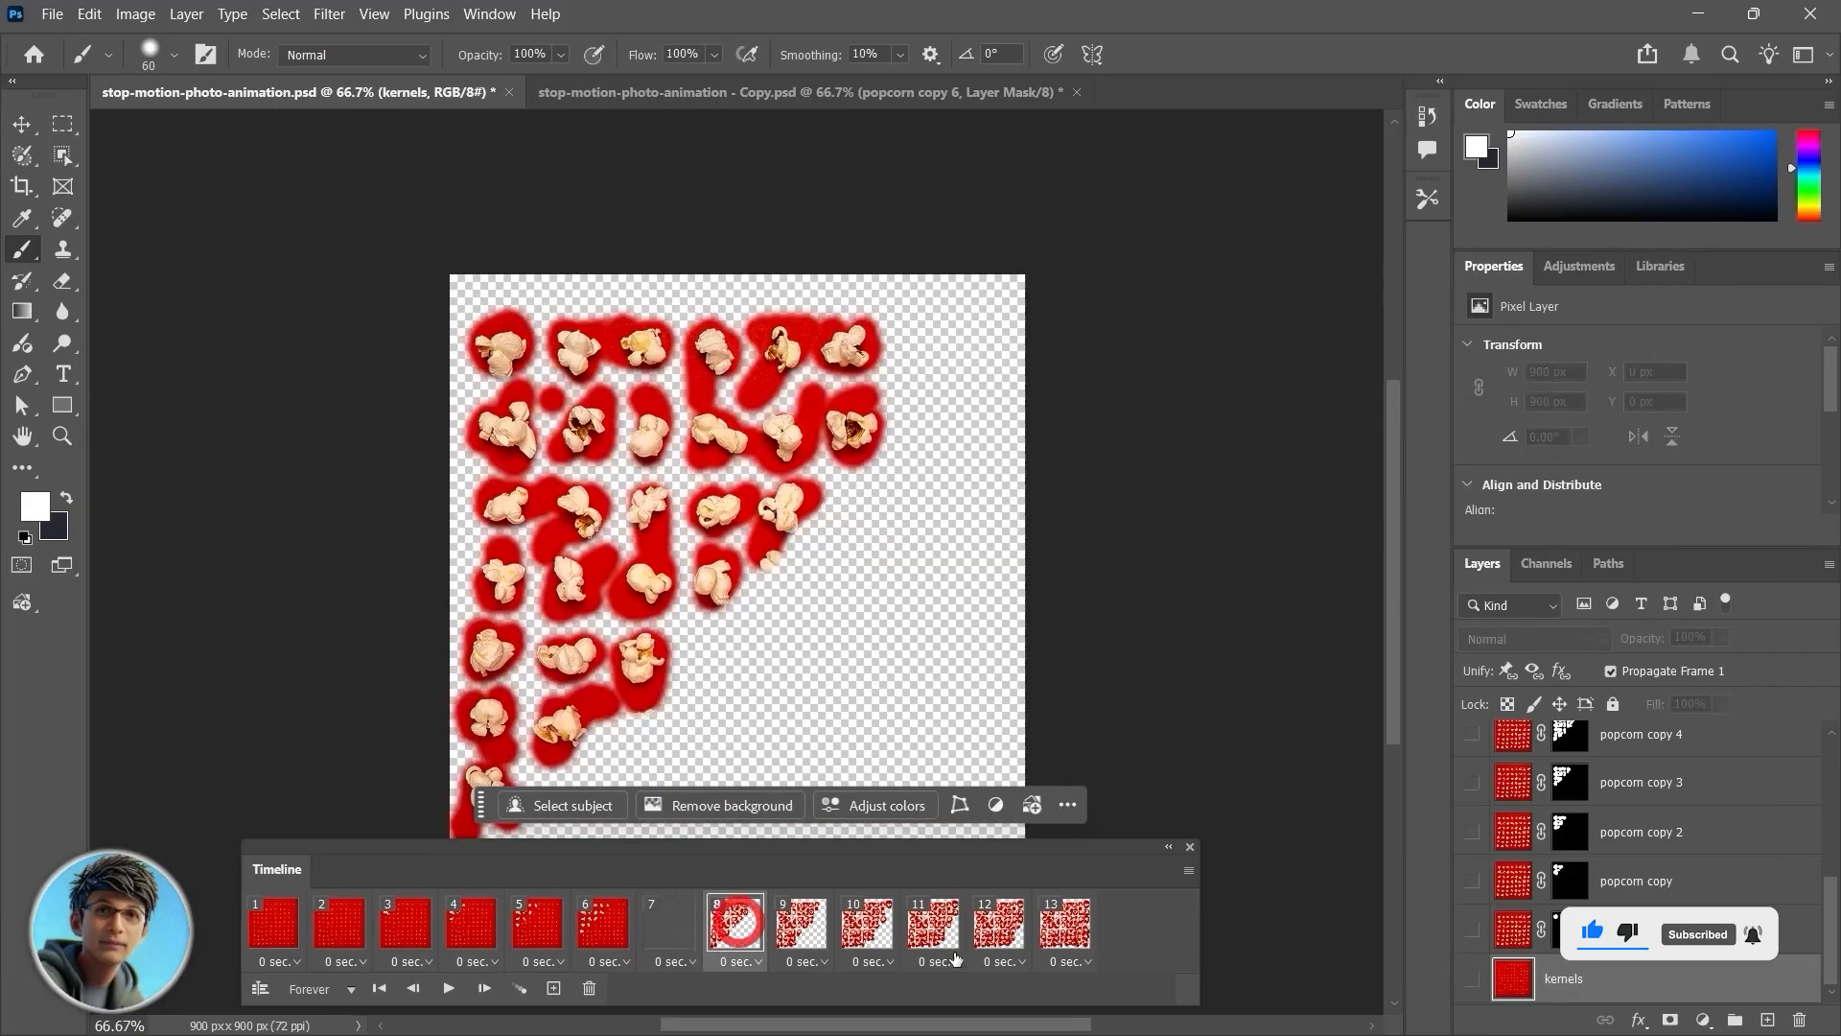
{"action": "left_click", "coordinate": [1472, 980]}
{"action": "left_click", "coordinate": [802, 923]}
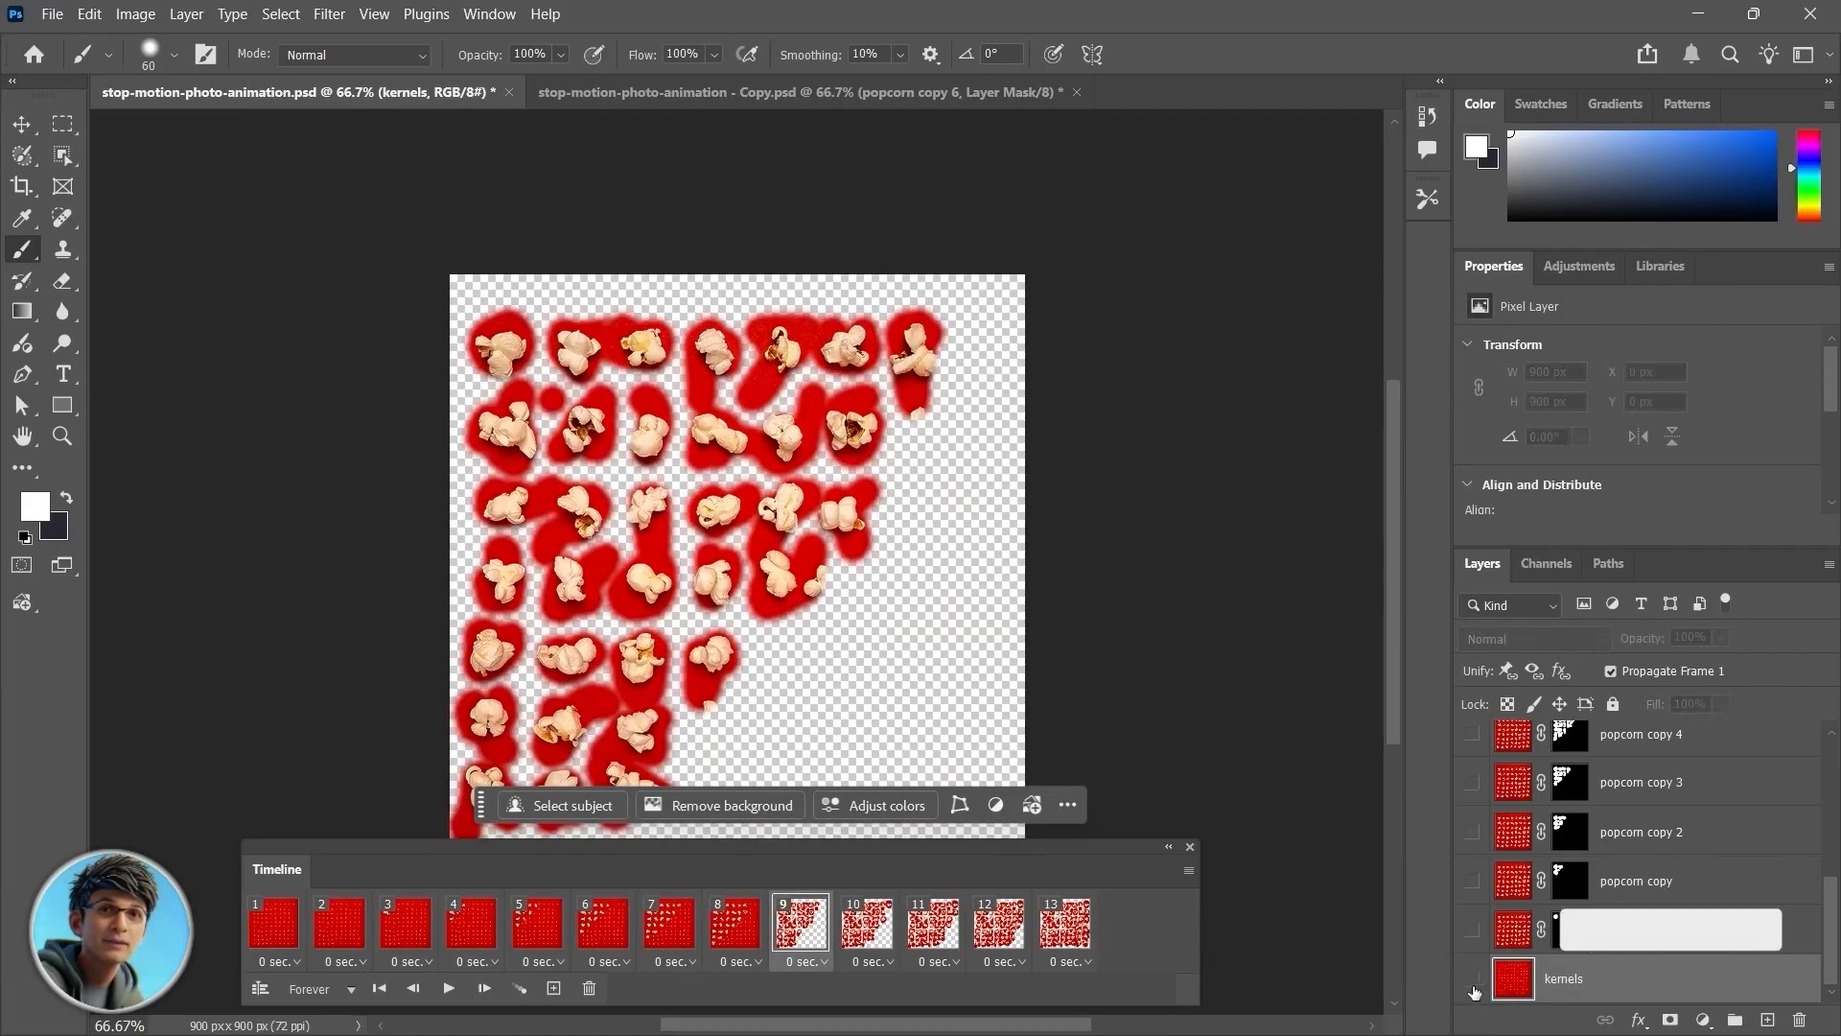
{"action": "left_click", "coordinate": [1472, 980]}
{"action": "left_click", "coordinate": [856, 936]}
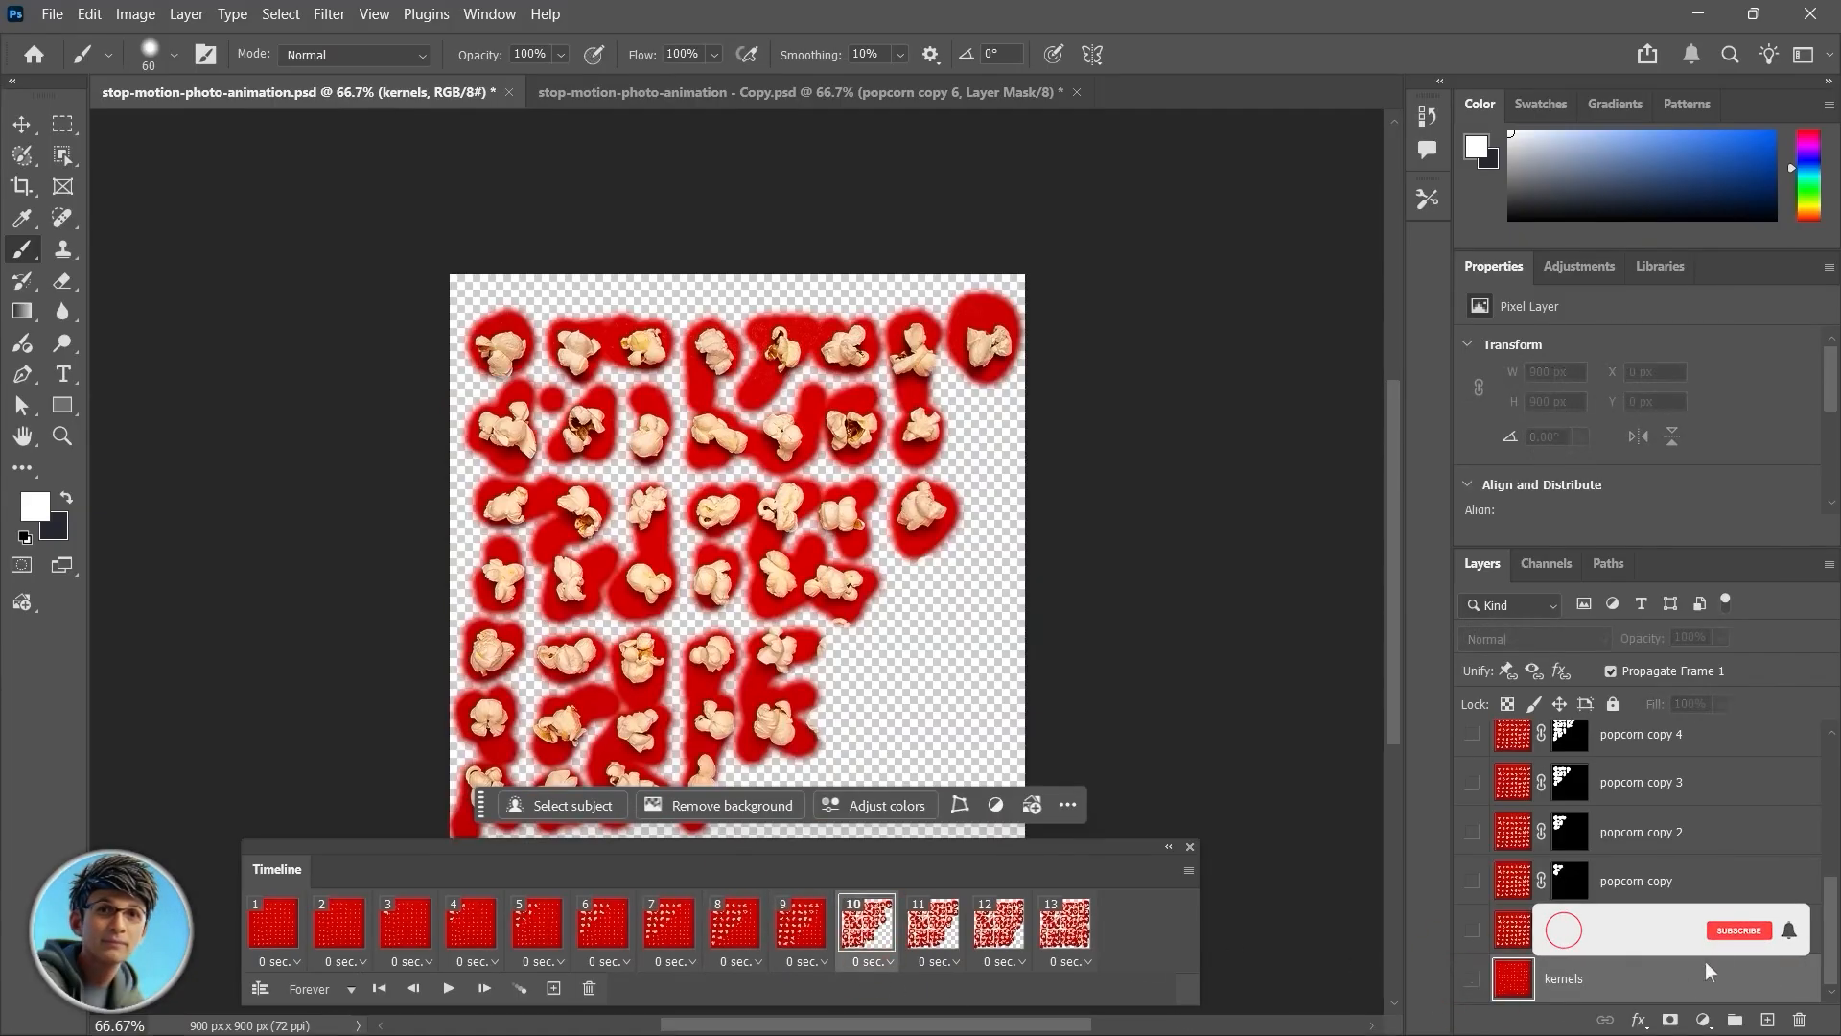
{"action": "left_click", "coordinate": [1472, 980]}
{"action": "left_click", "coordinate": [930, 923]}
{"action": "left_click", "coordinate": [1472, 980]}
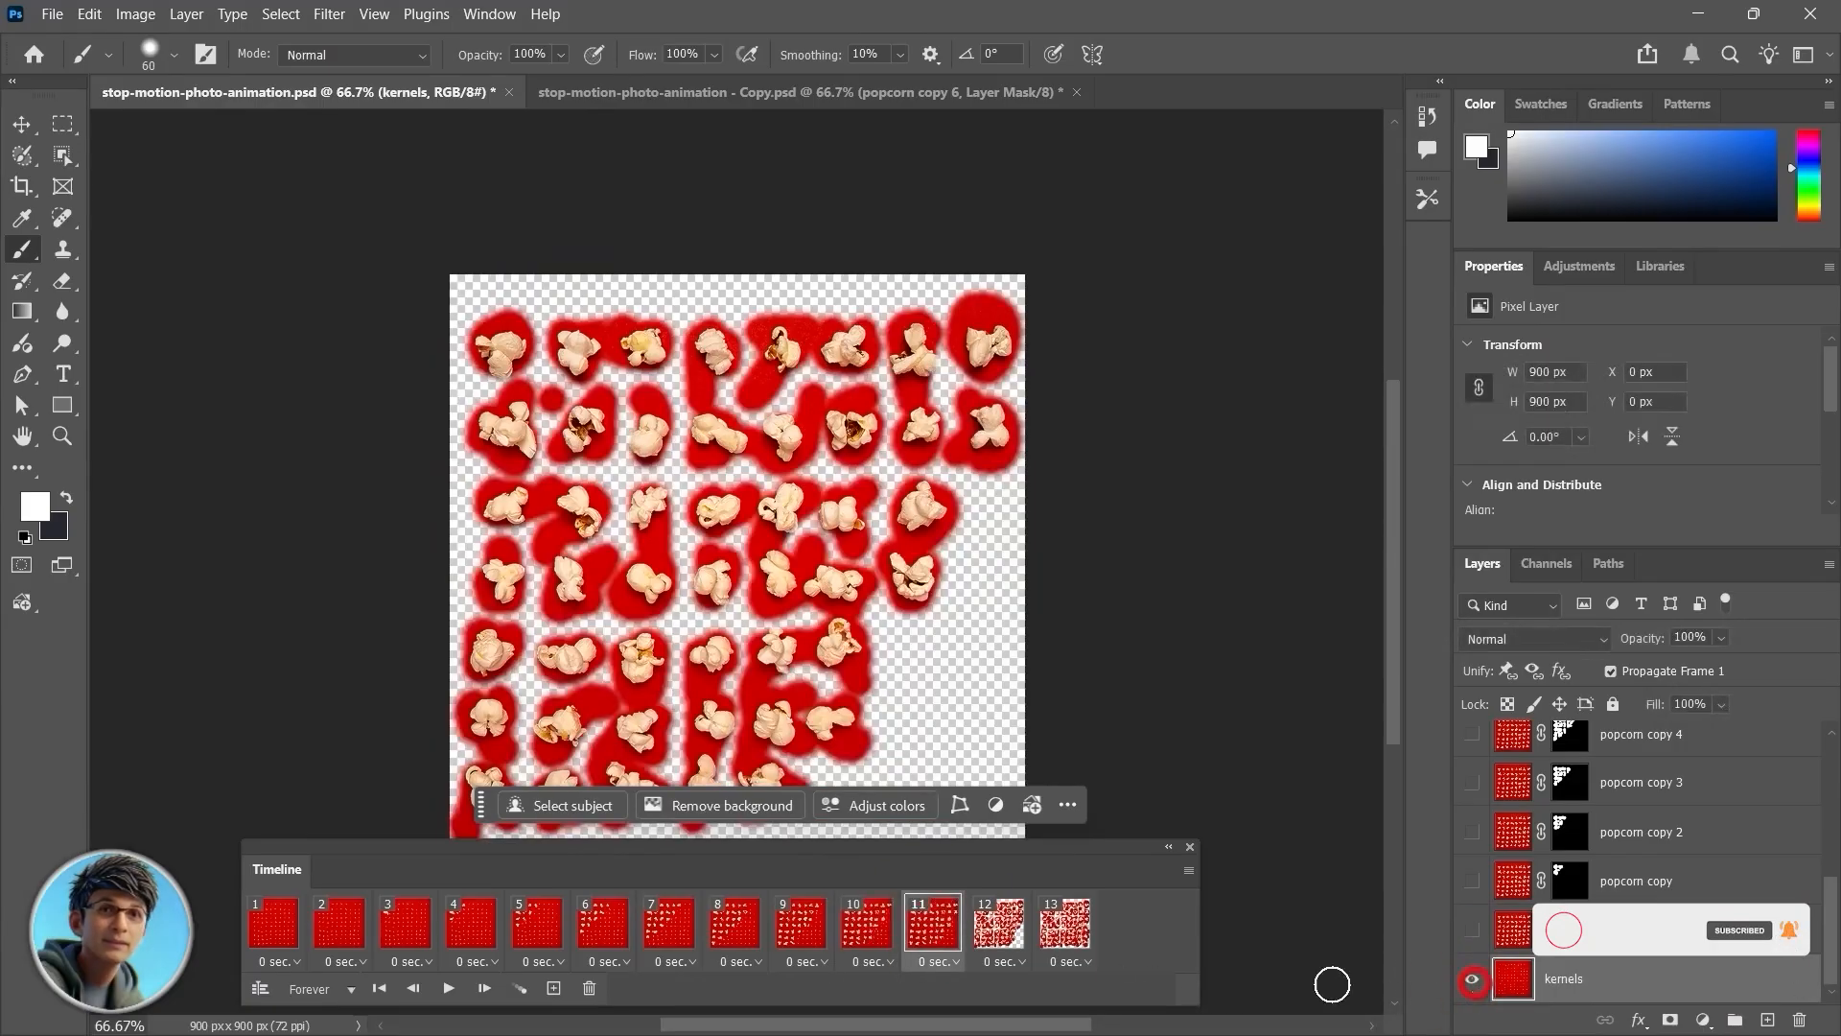
{"action": "left_click", "coordinate": [997, 923]}
{"action": "left_click", "coordinate": [1472, 980]}
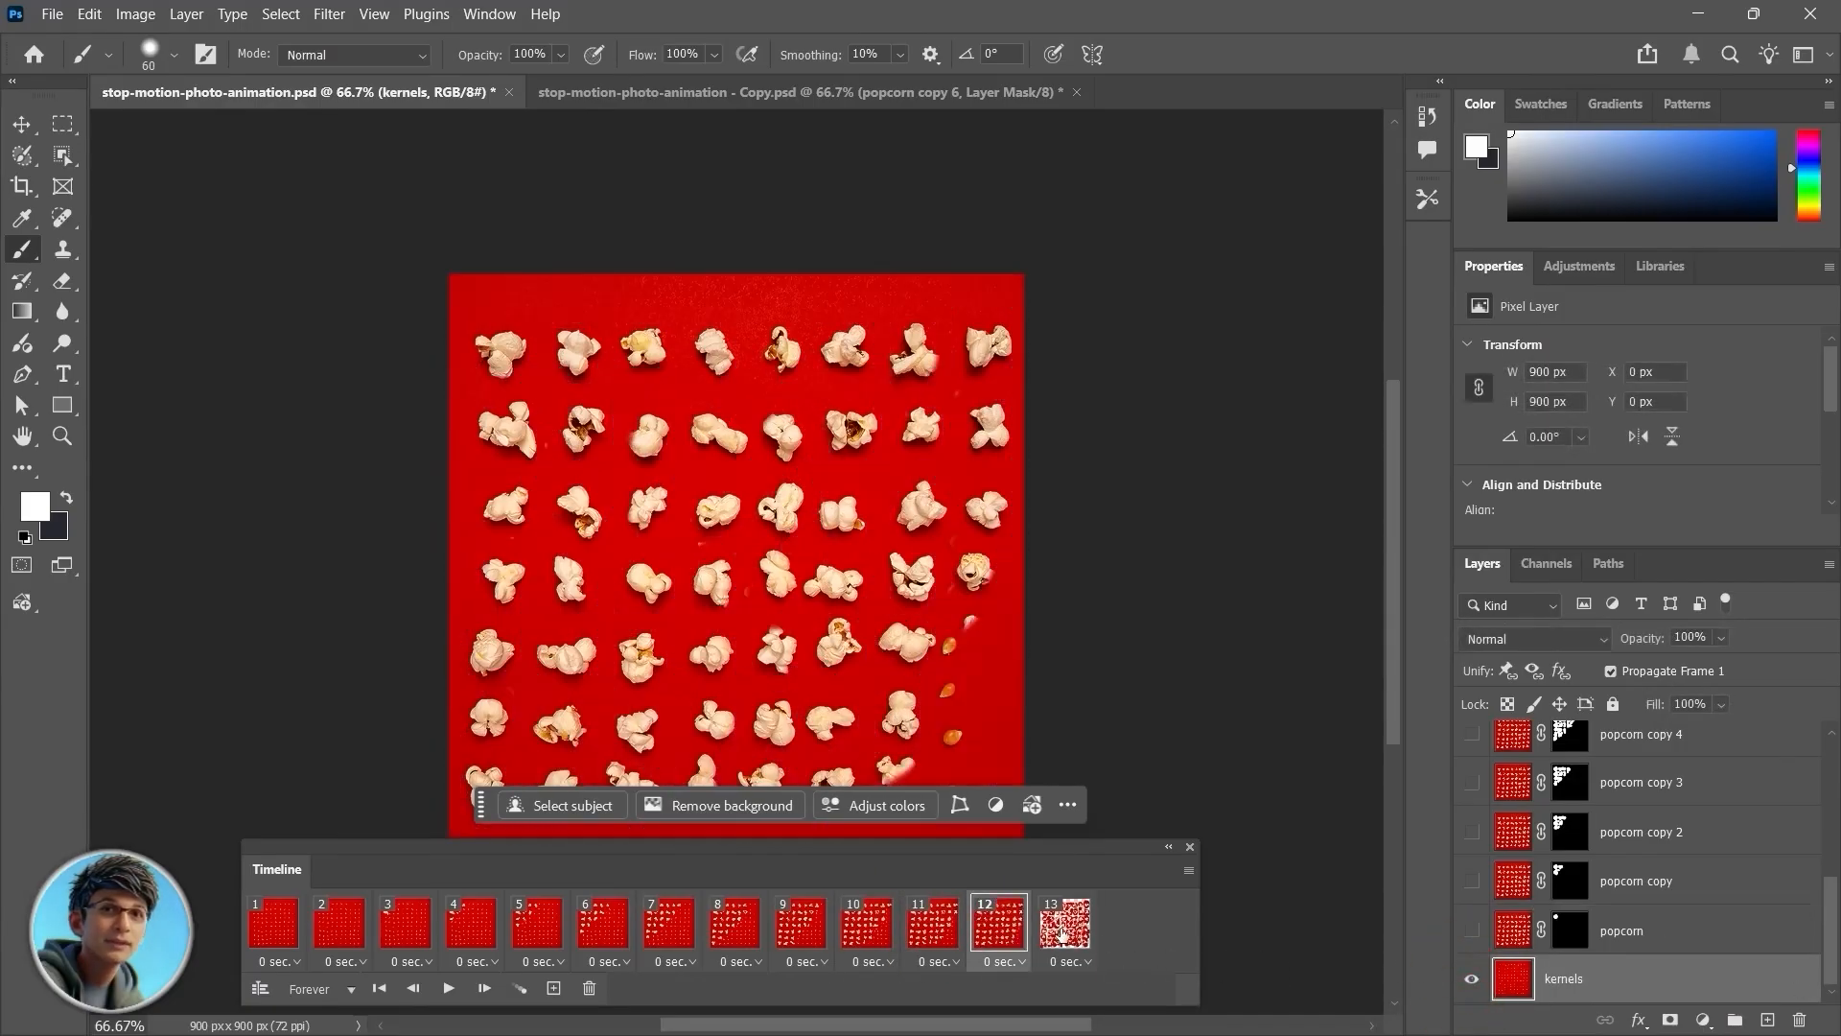
{"action": "left_click", "coordinate": [1061, 935]}
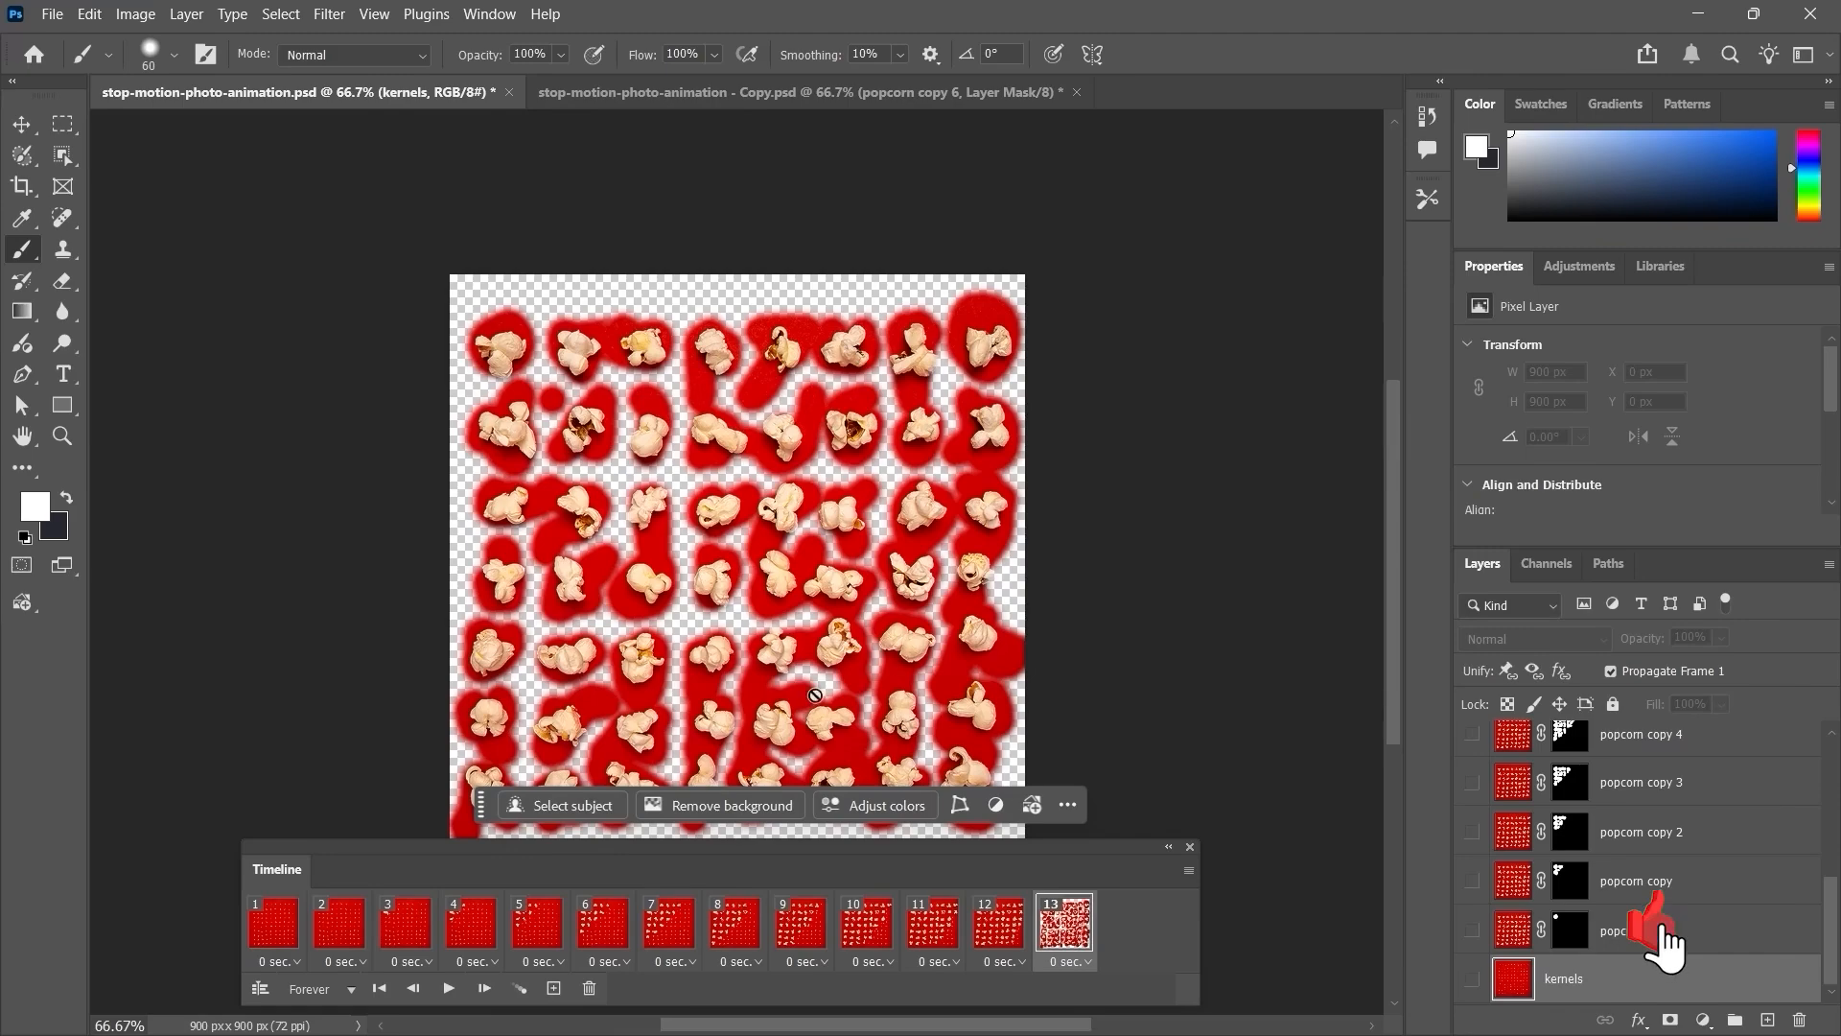
{"action": "left_click", "coordinate": [1472, 979]}
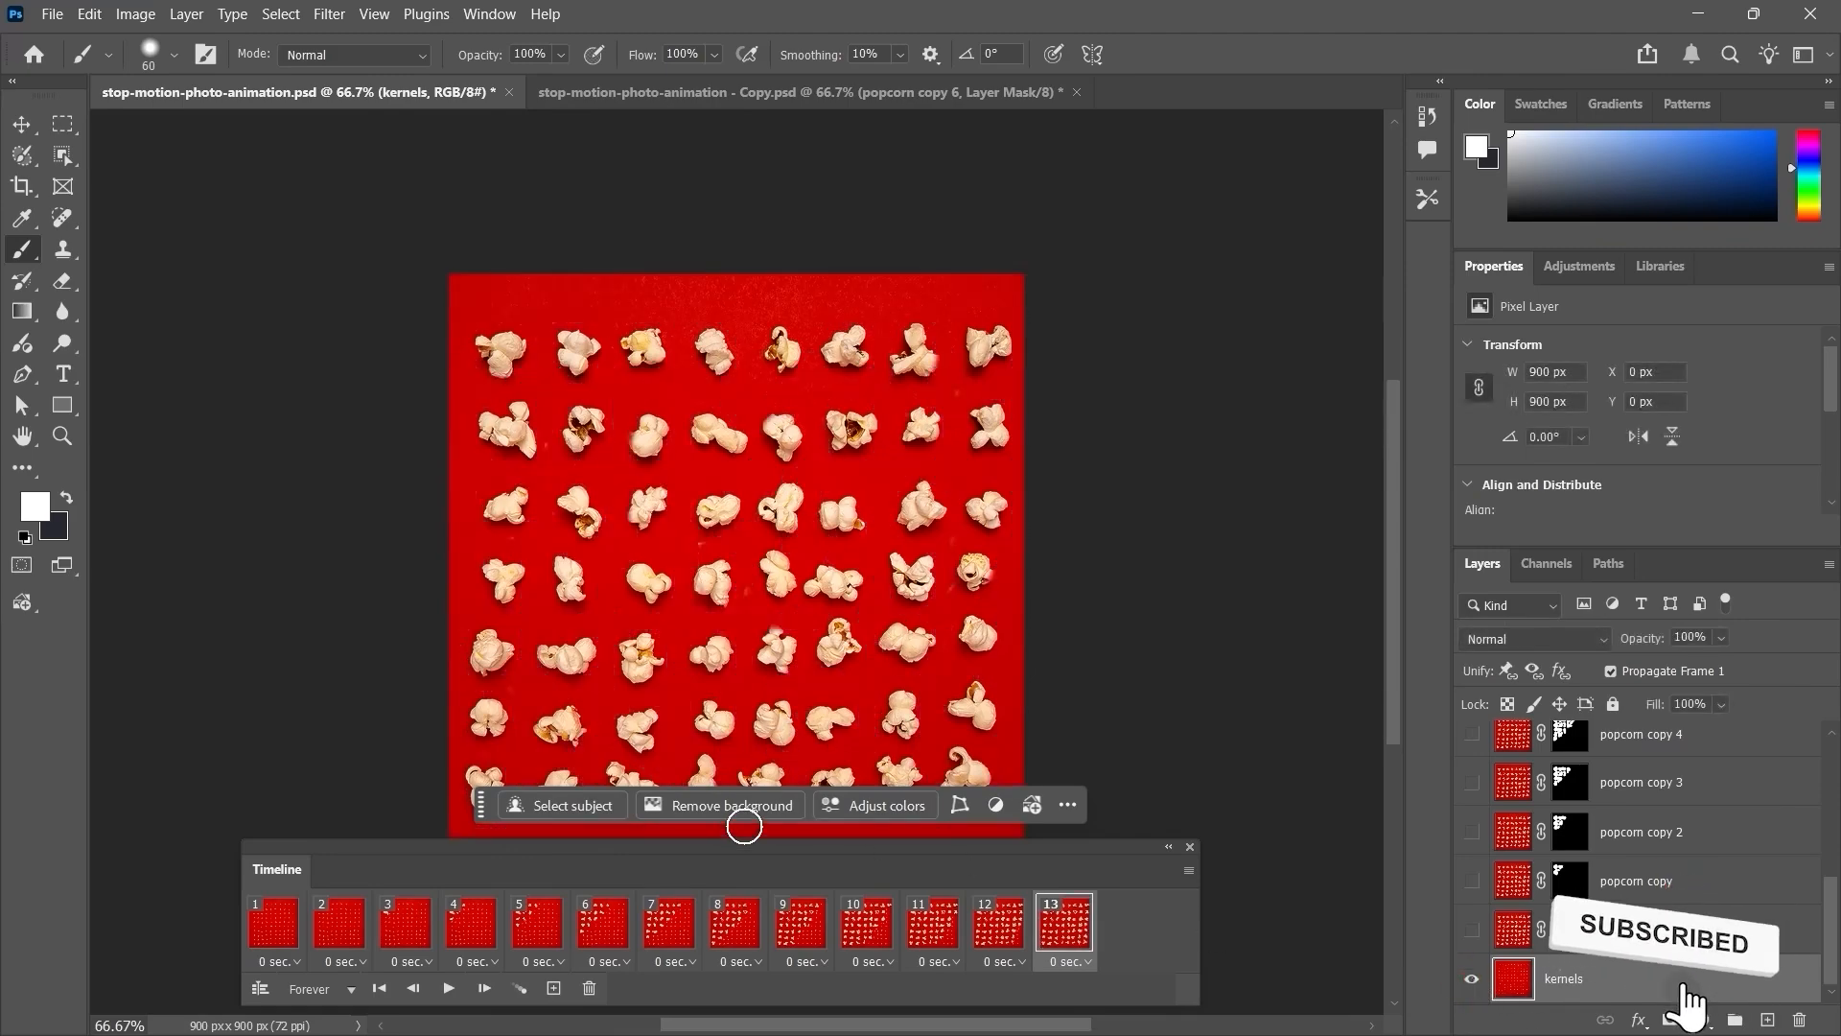
Step: Play the animation to preview it and stop playback
{"action": "left_click", "coordinate": [450, 989]}
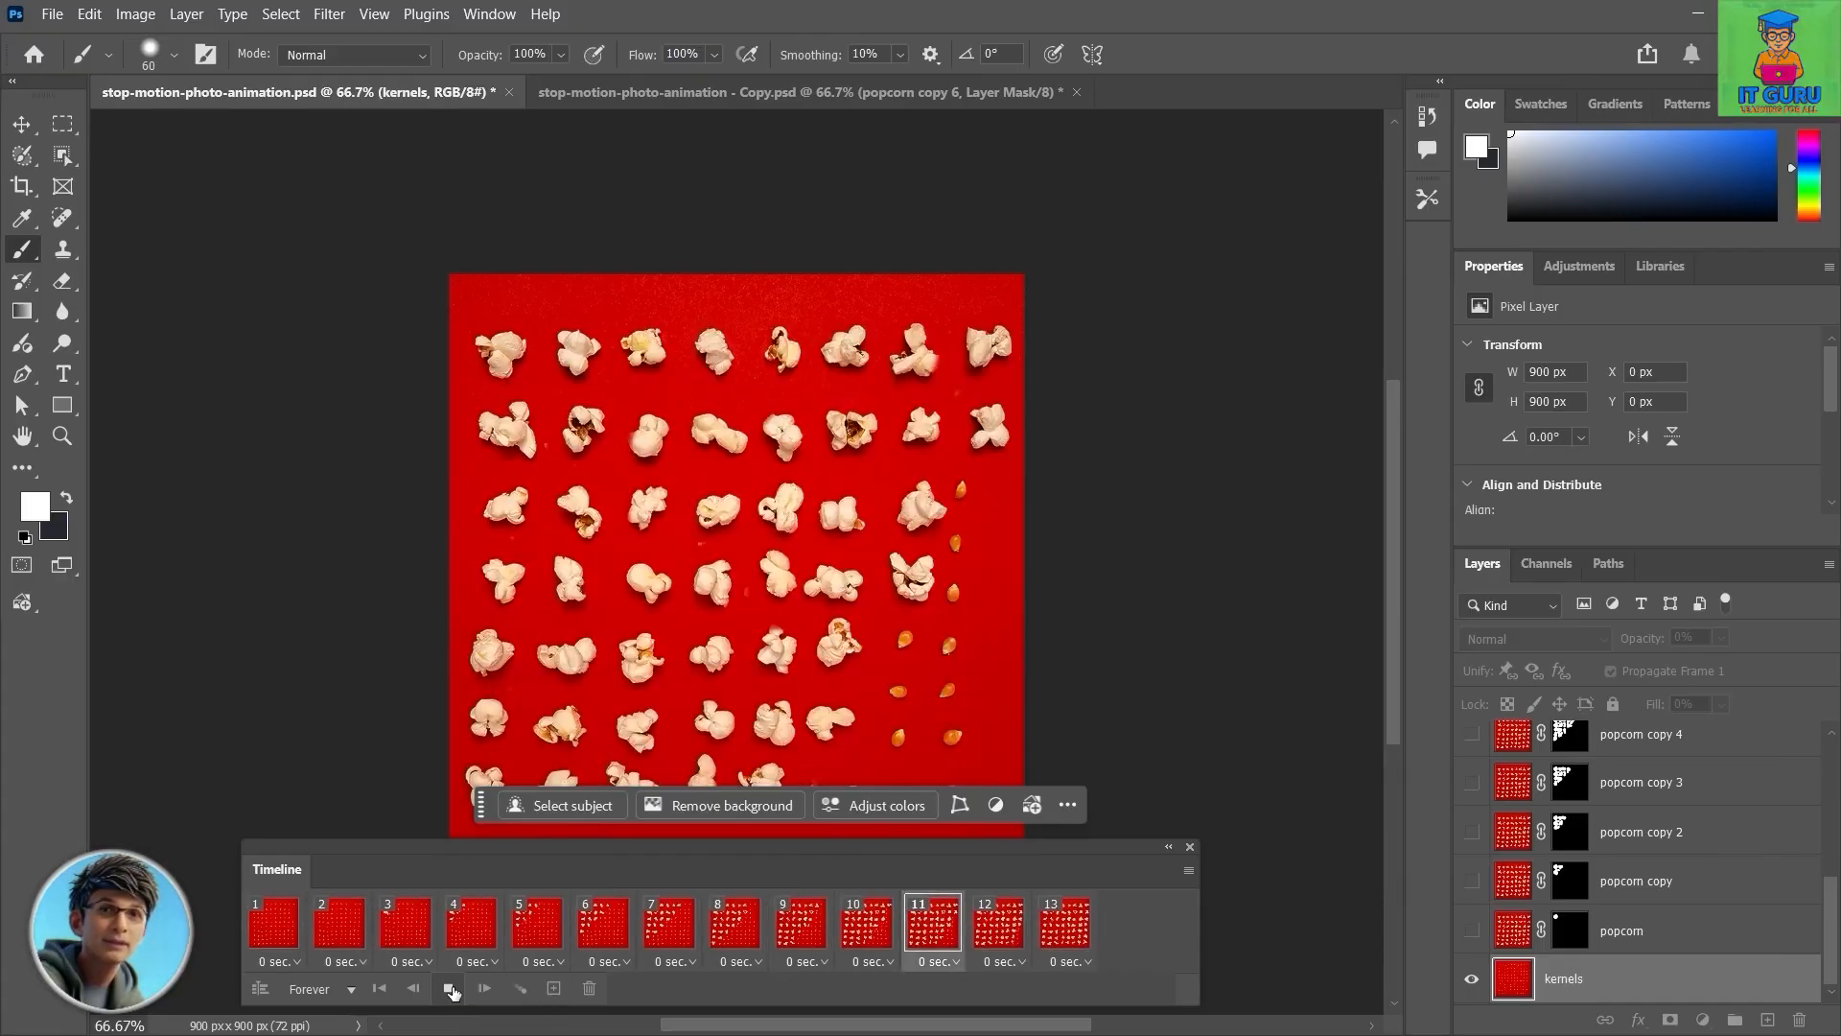
{"action": "left_click", "coordinate": [449, 989]}
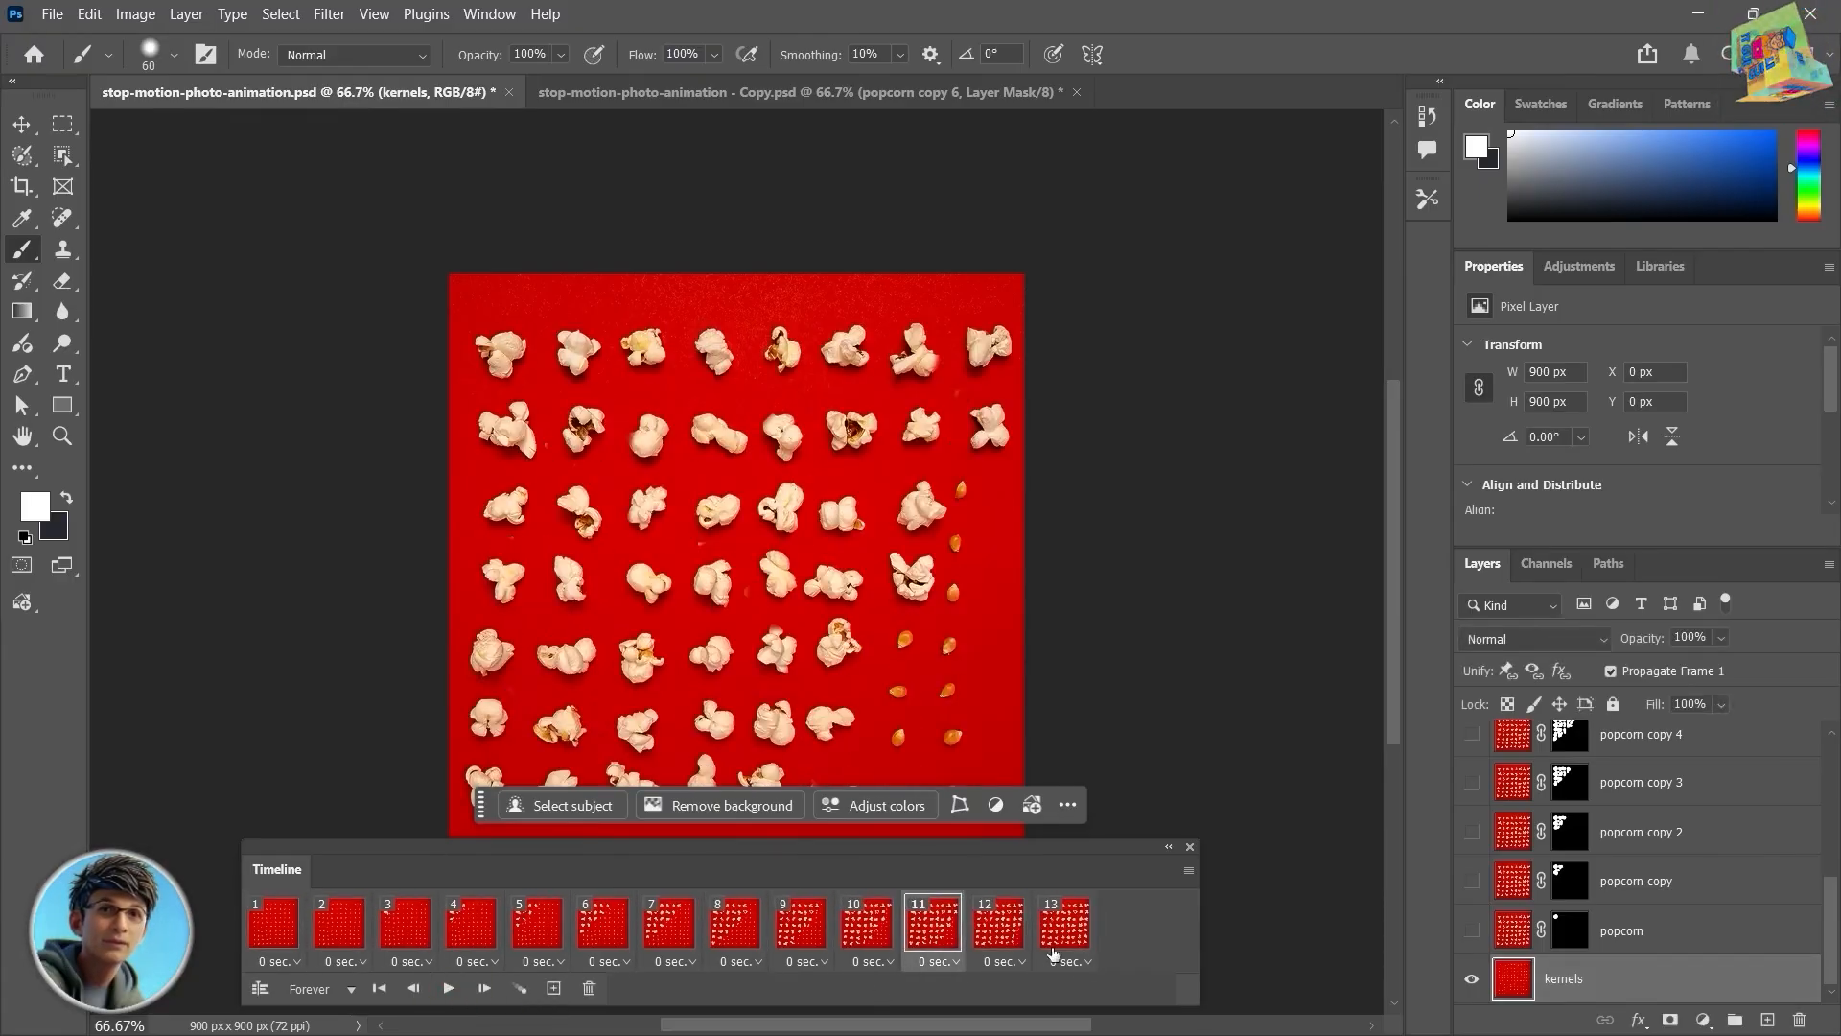
Step: Select all frames, copy them, and paste them after the selection
{"action": "left_click", "coordinate": [1188, 870]}
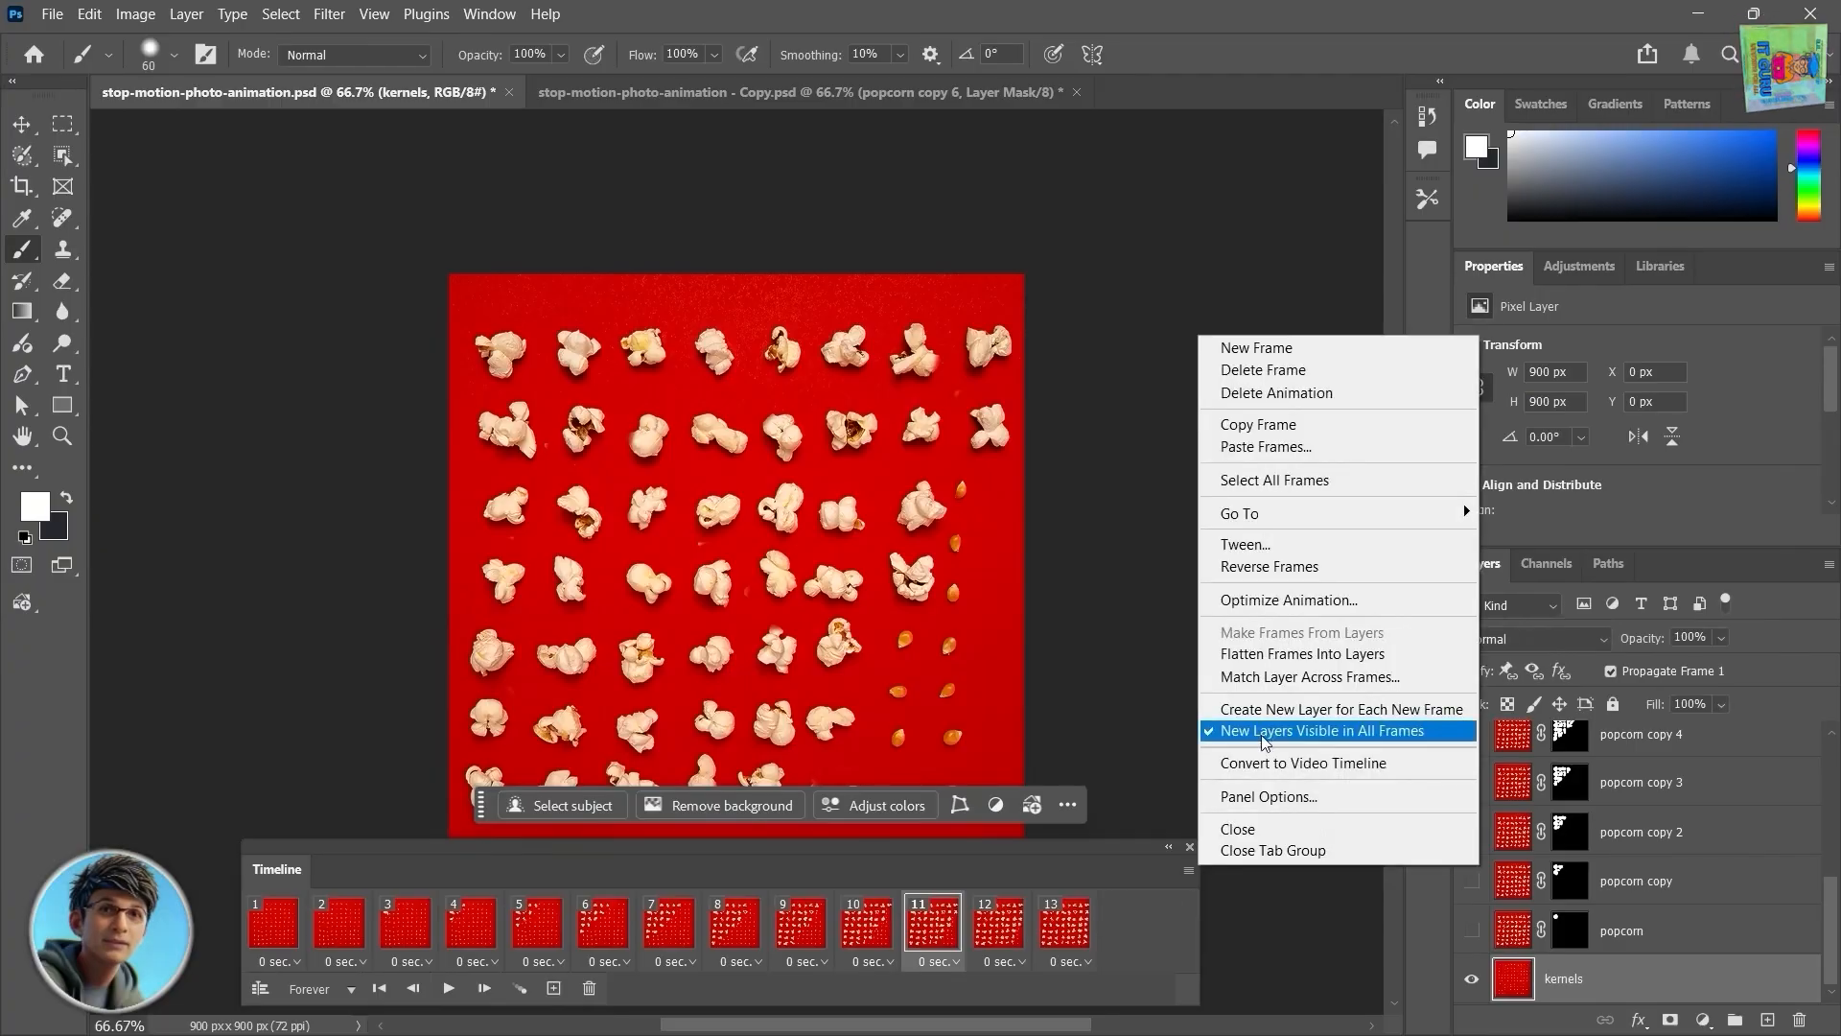
{"action": "left_click", "coordinate": [1310, 481]}
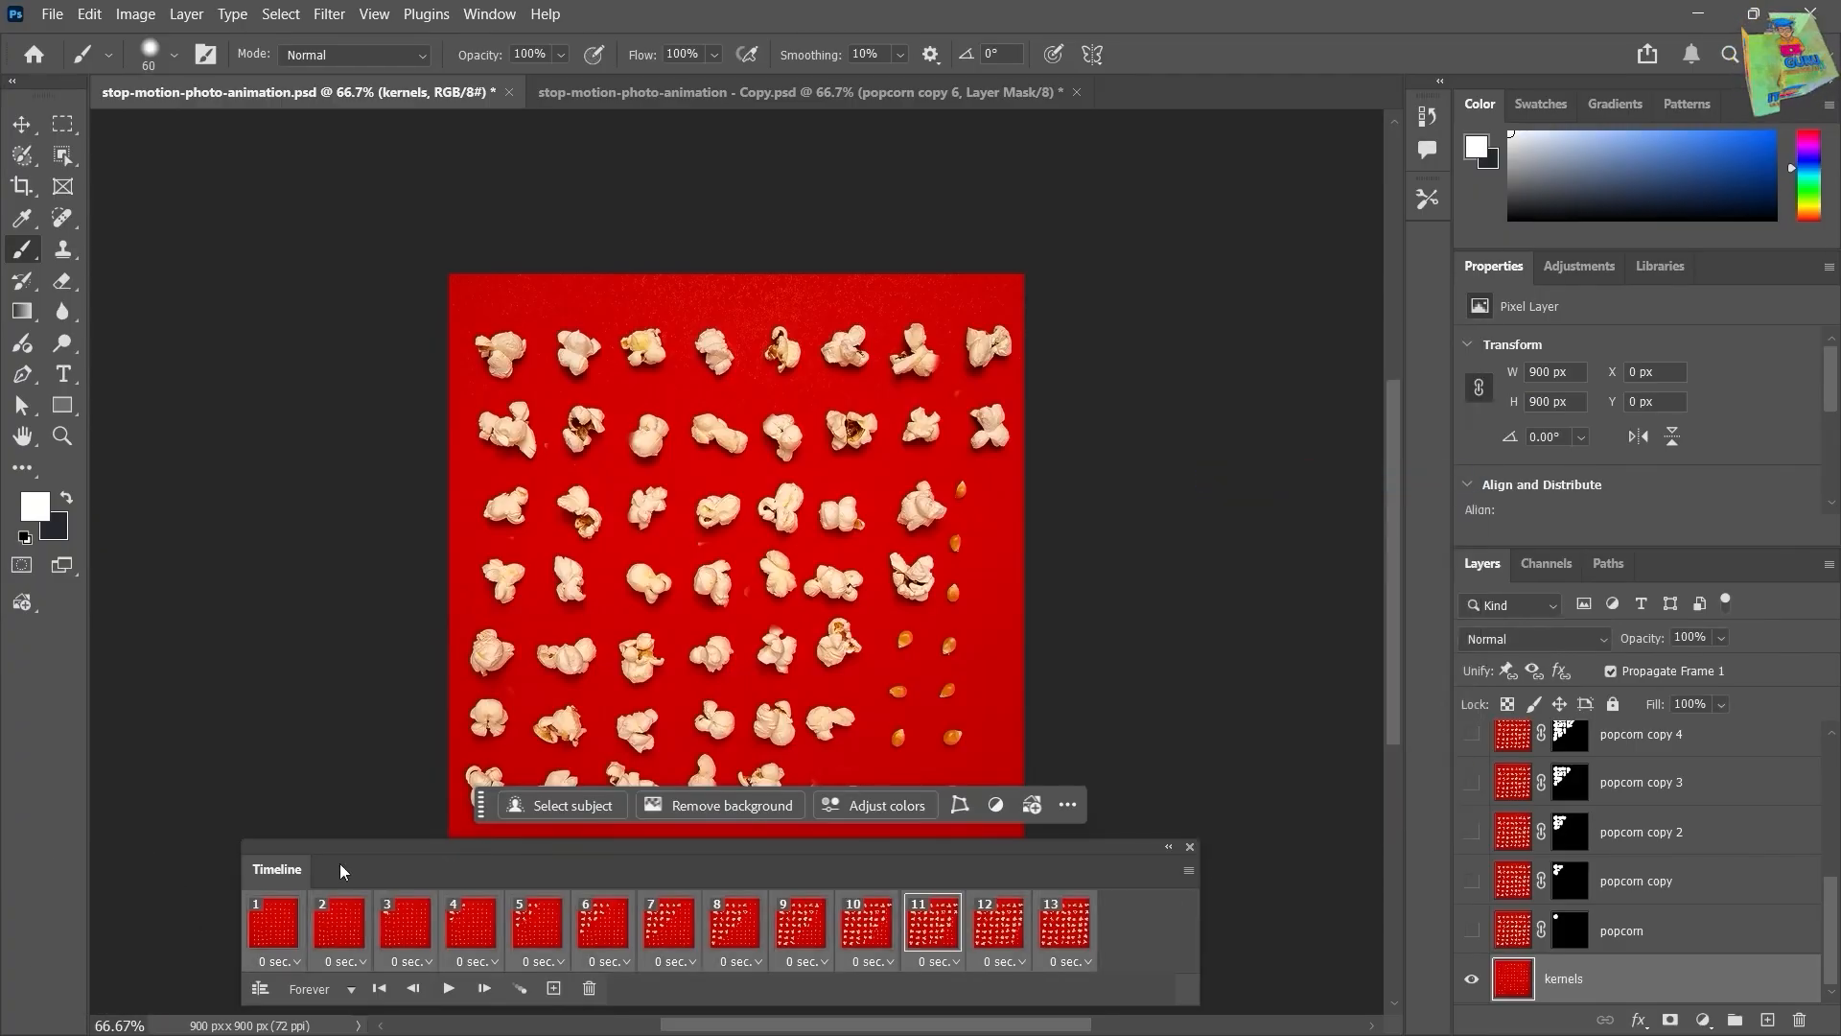
{"action": "left_click", "coordinate": [1188, 870]}
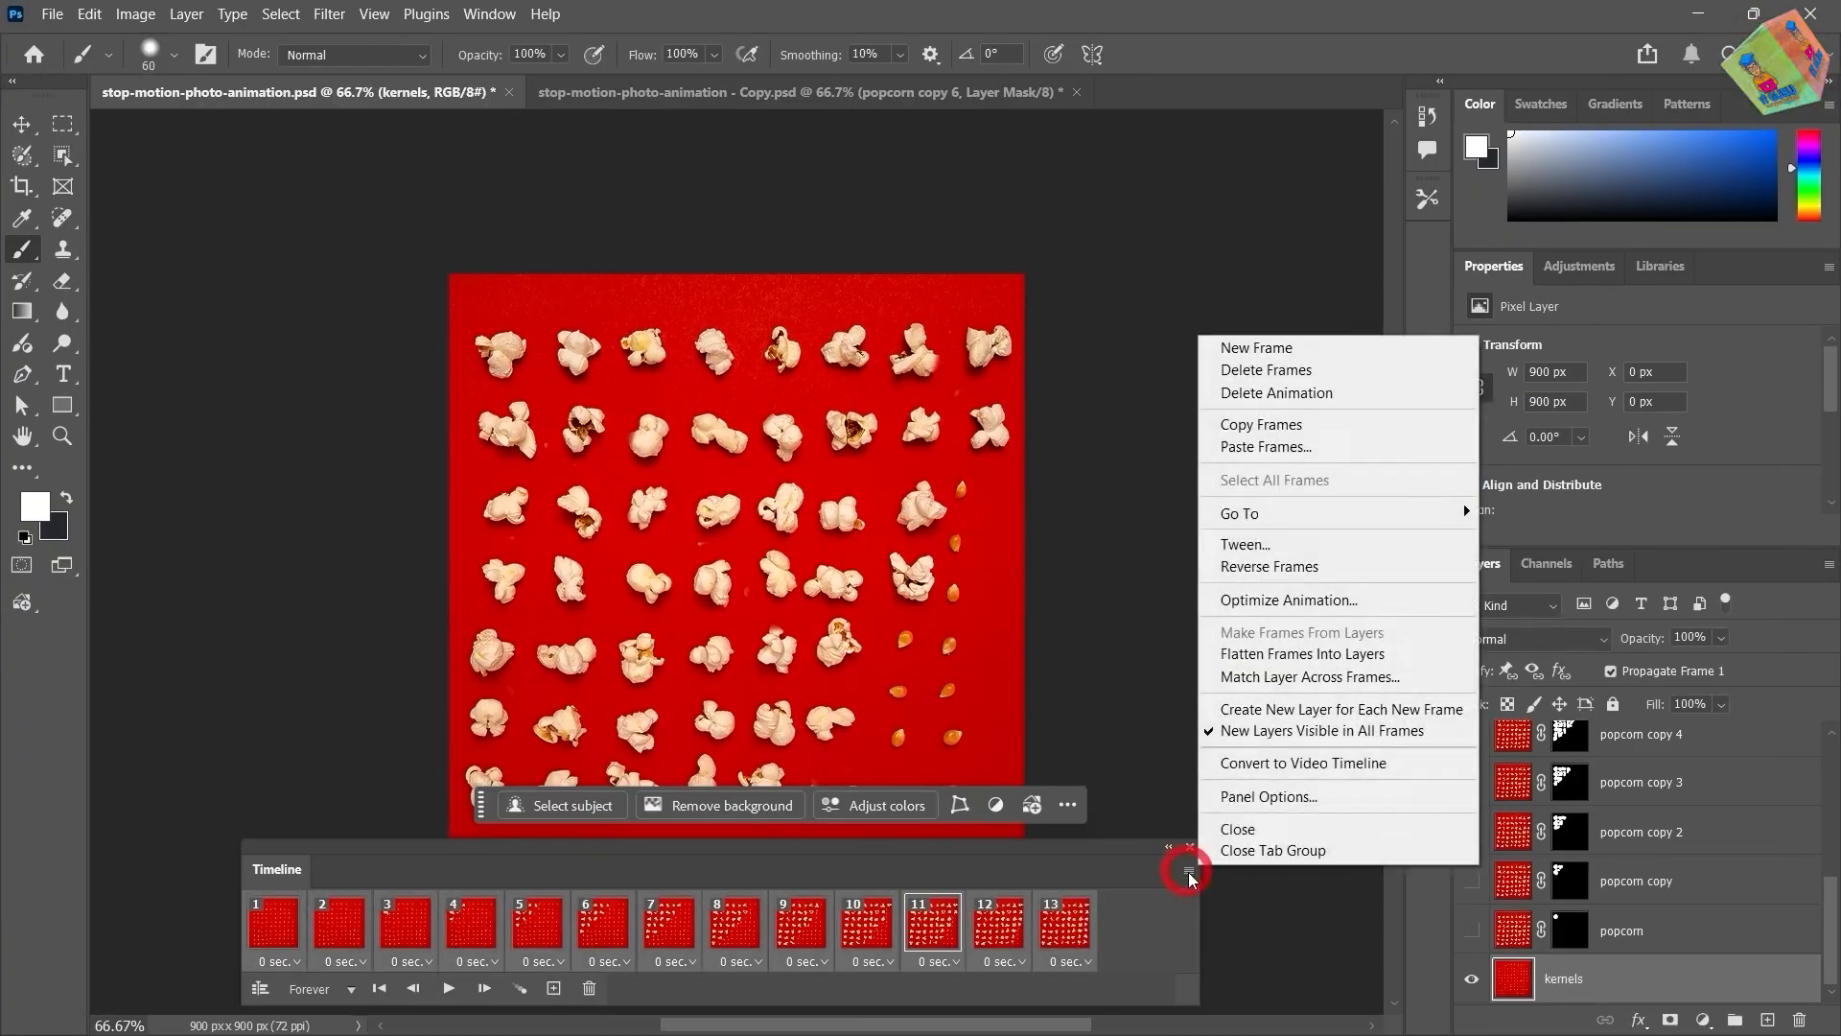
{"action": "left_click", "coordinate": [1342, 422]}
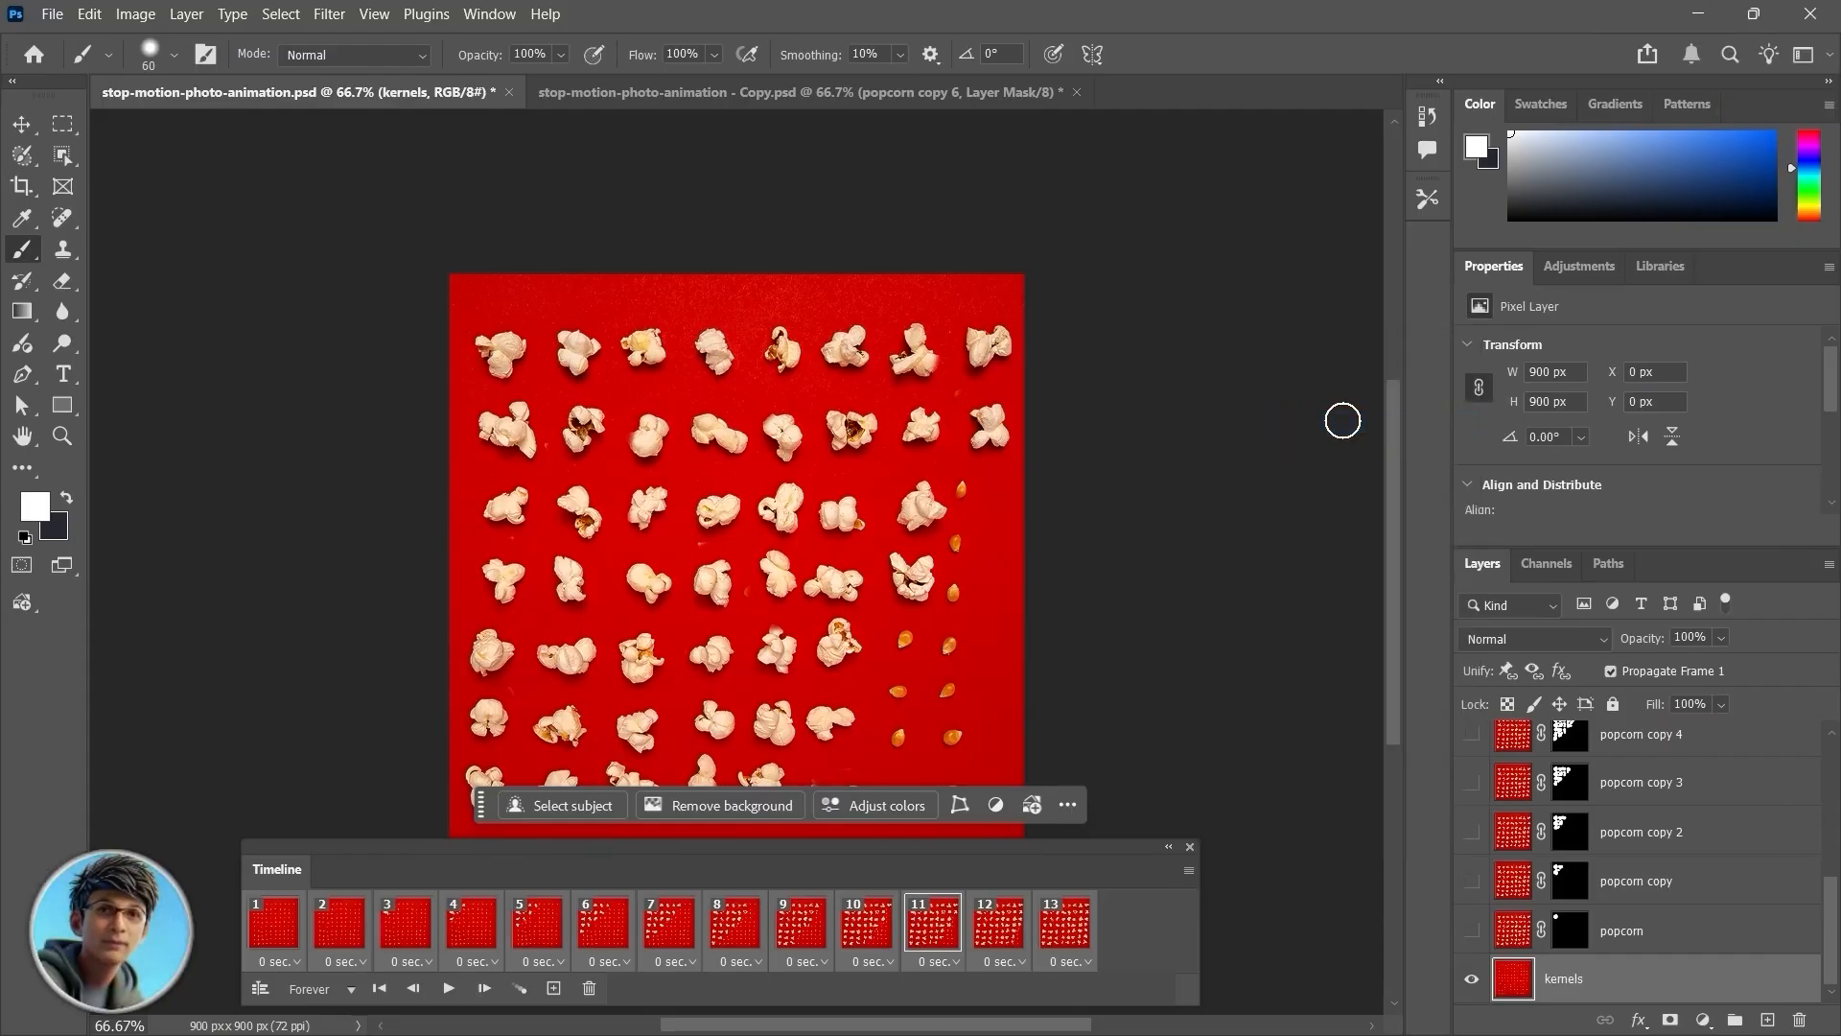
{"action": "left_click", "coordinate": [1188, 869]}
{"action": "left_click", "coordinate": [1272, 449]}
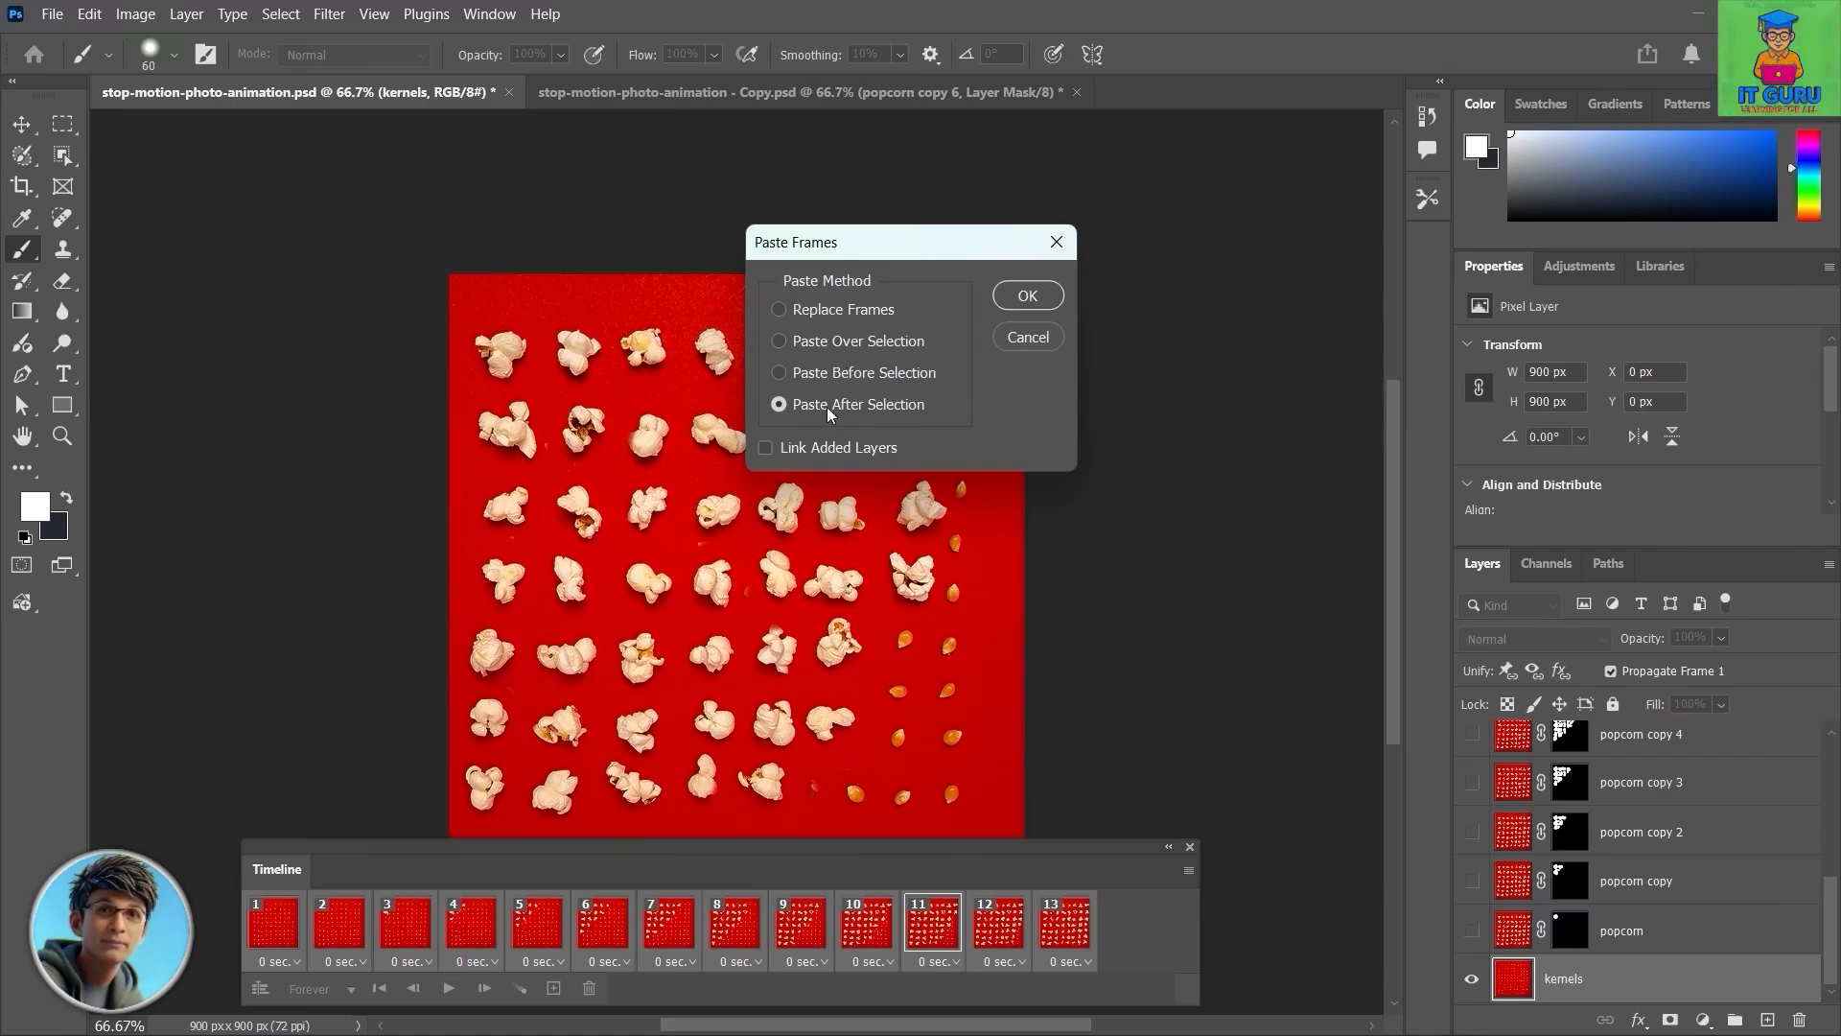
{"action": "left_click", "coordinate": [1027, 295]}
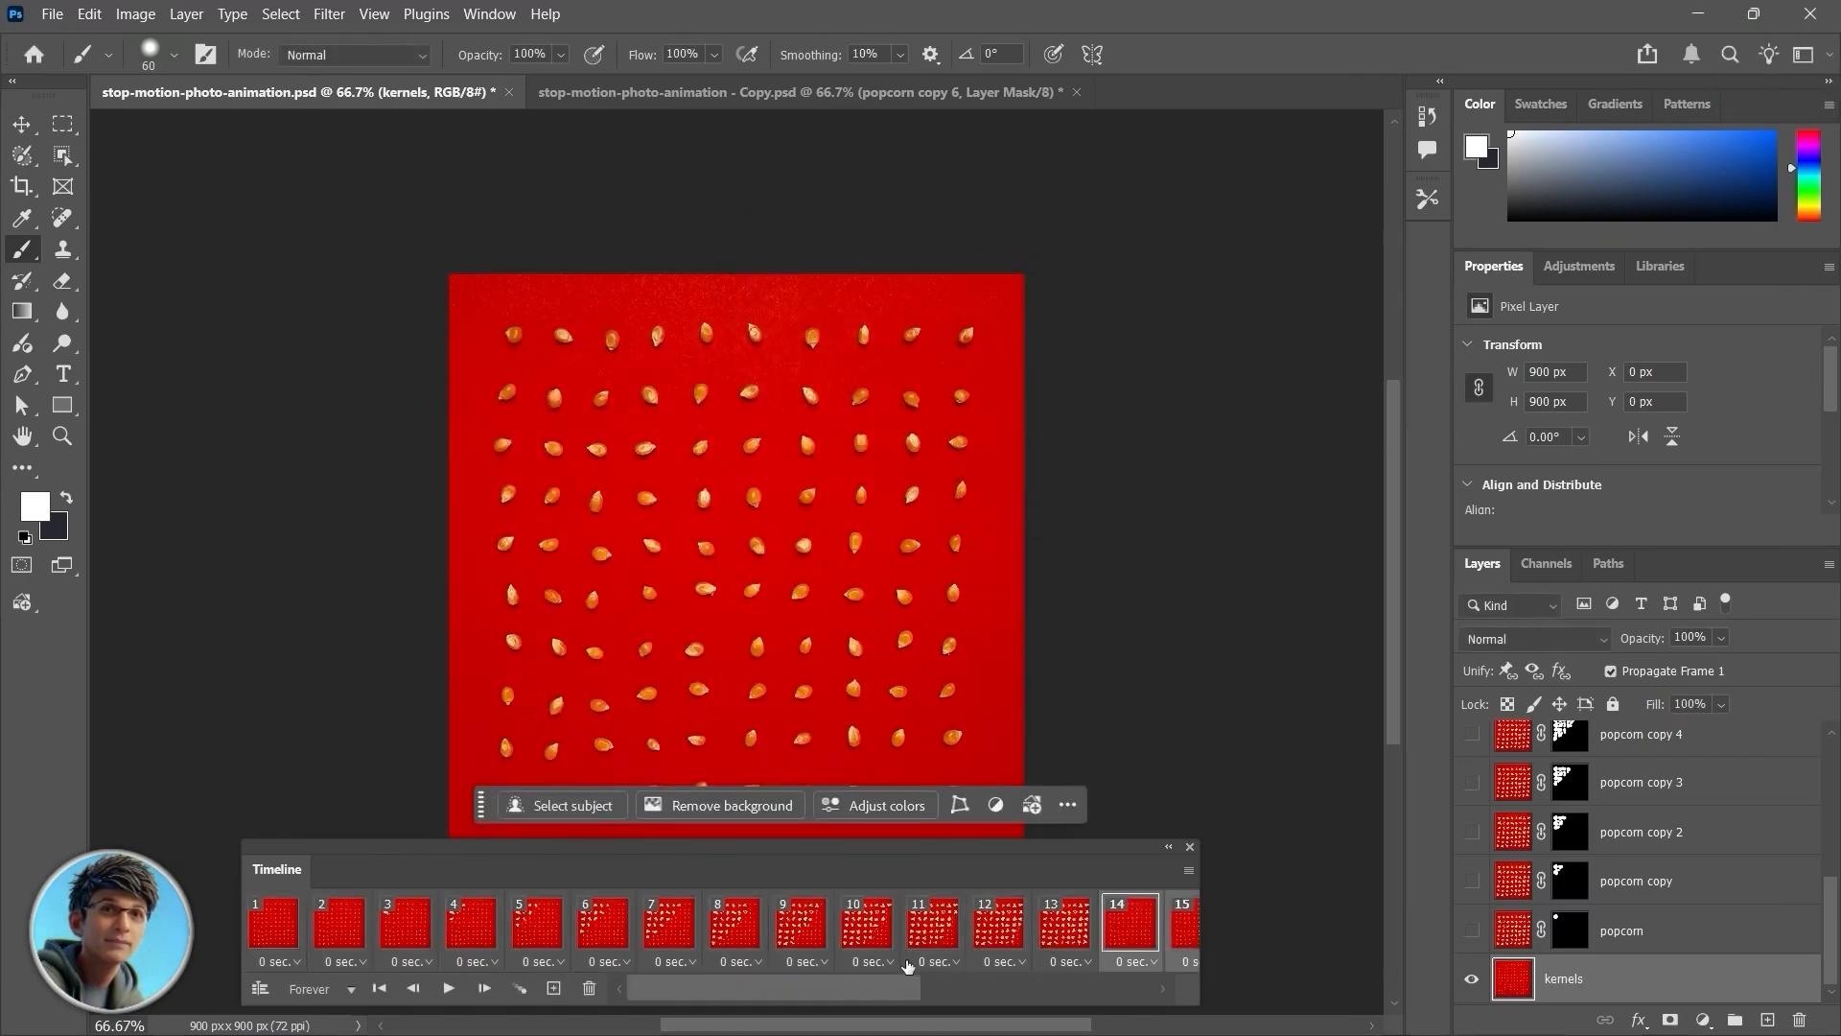
Step: Reverse the order of the pasted frames
{"action": "left_click_drag", "start_coordinate": [809, 988], "coordinate": [1021, 1018]}
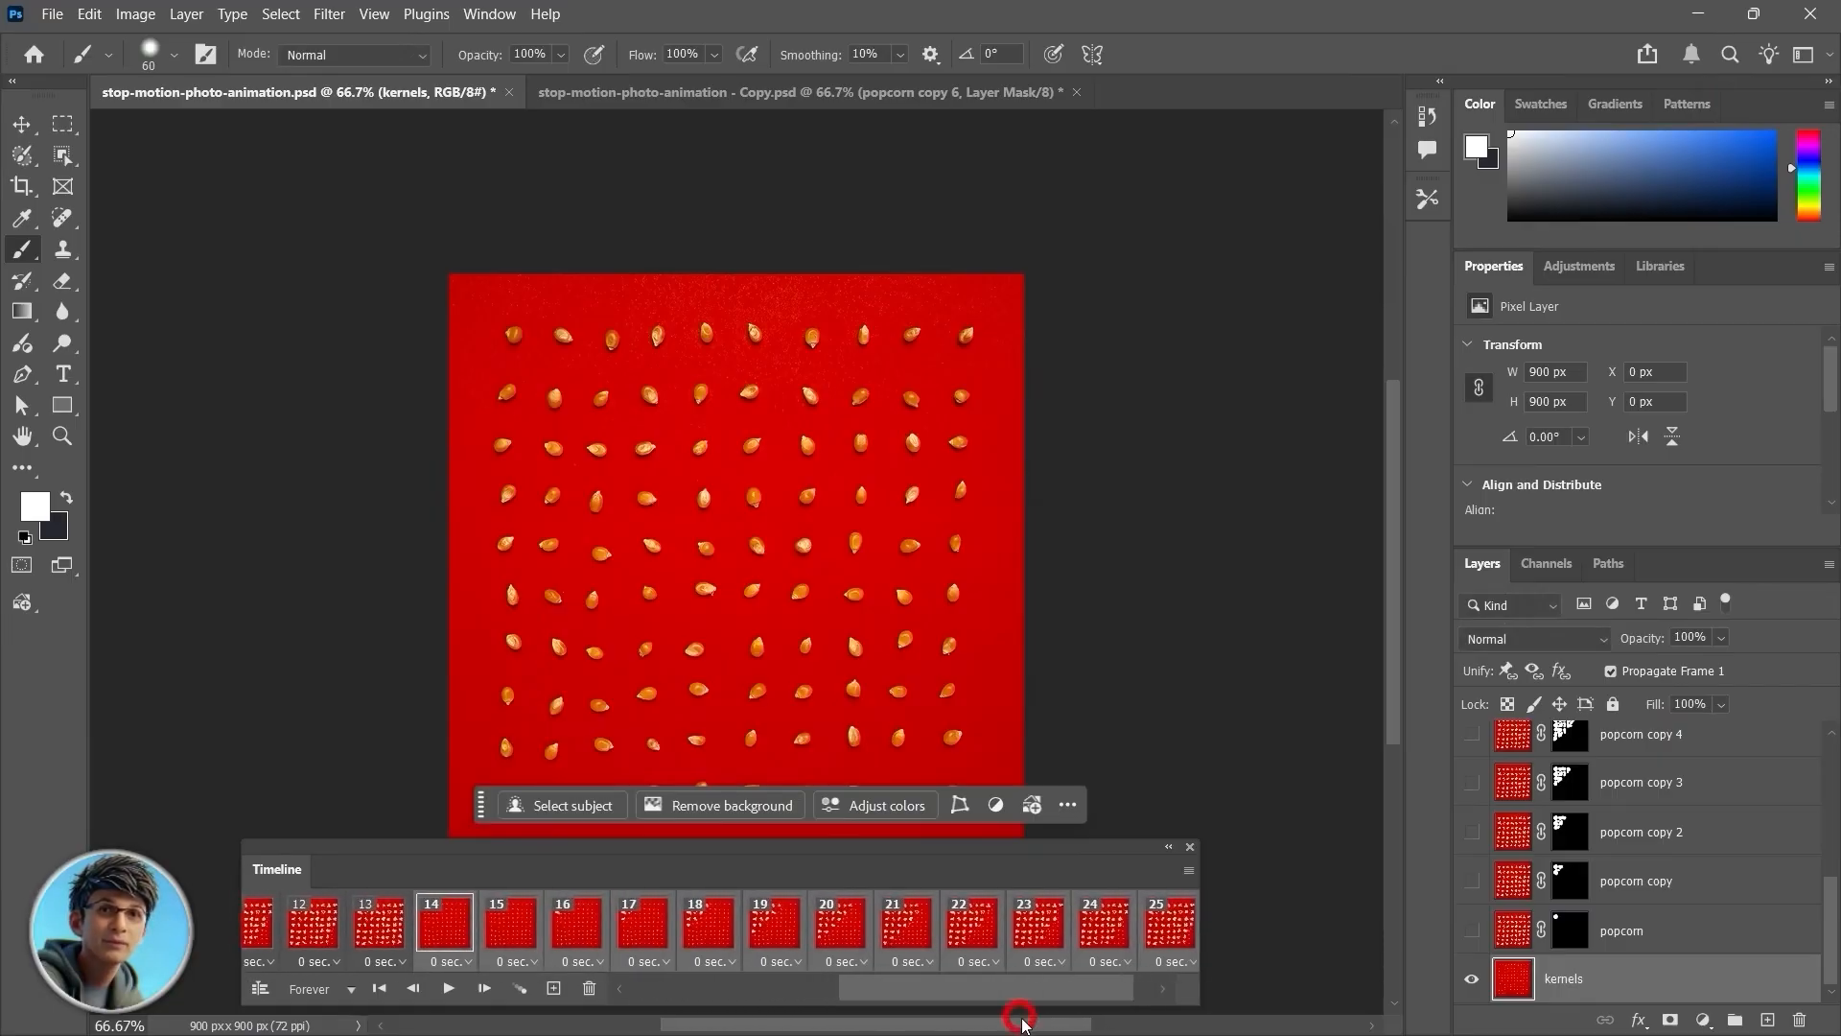
{"action": "left_click", "coordinate": [1188, 871]}
{"action": "left_click", "coordinate": [1256, 568]}
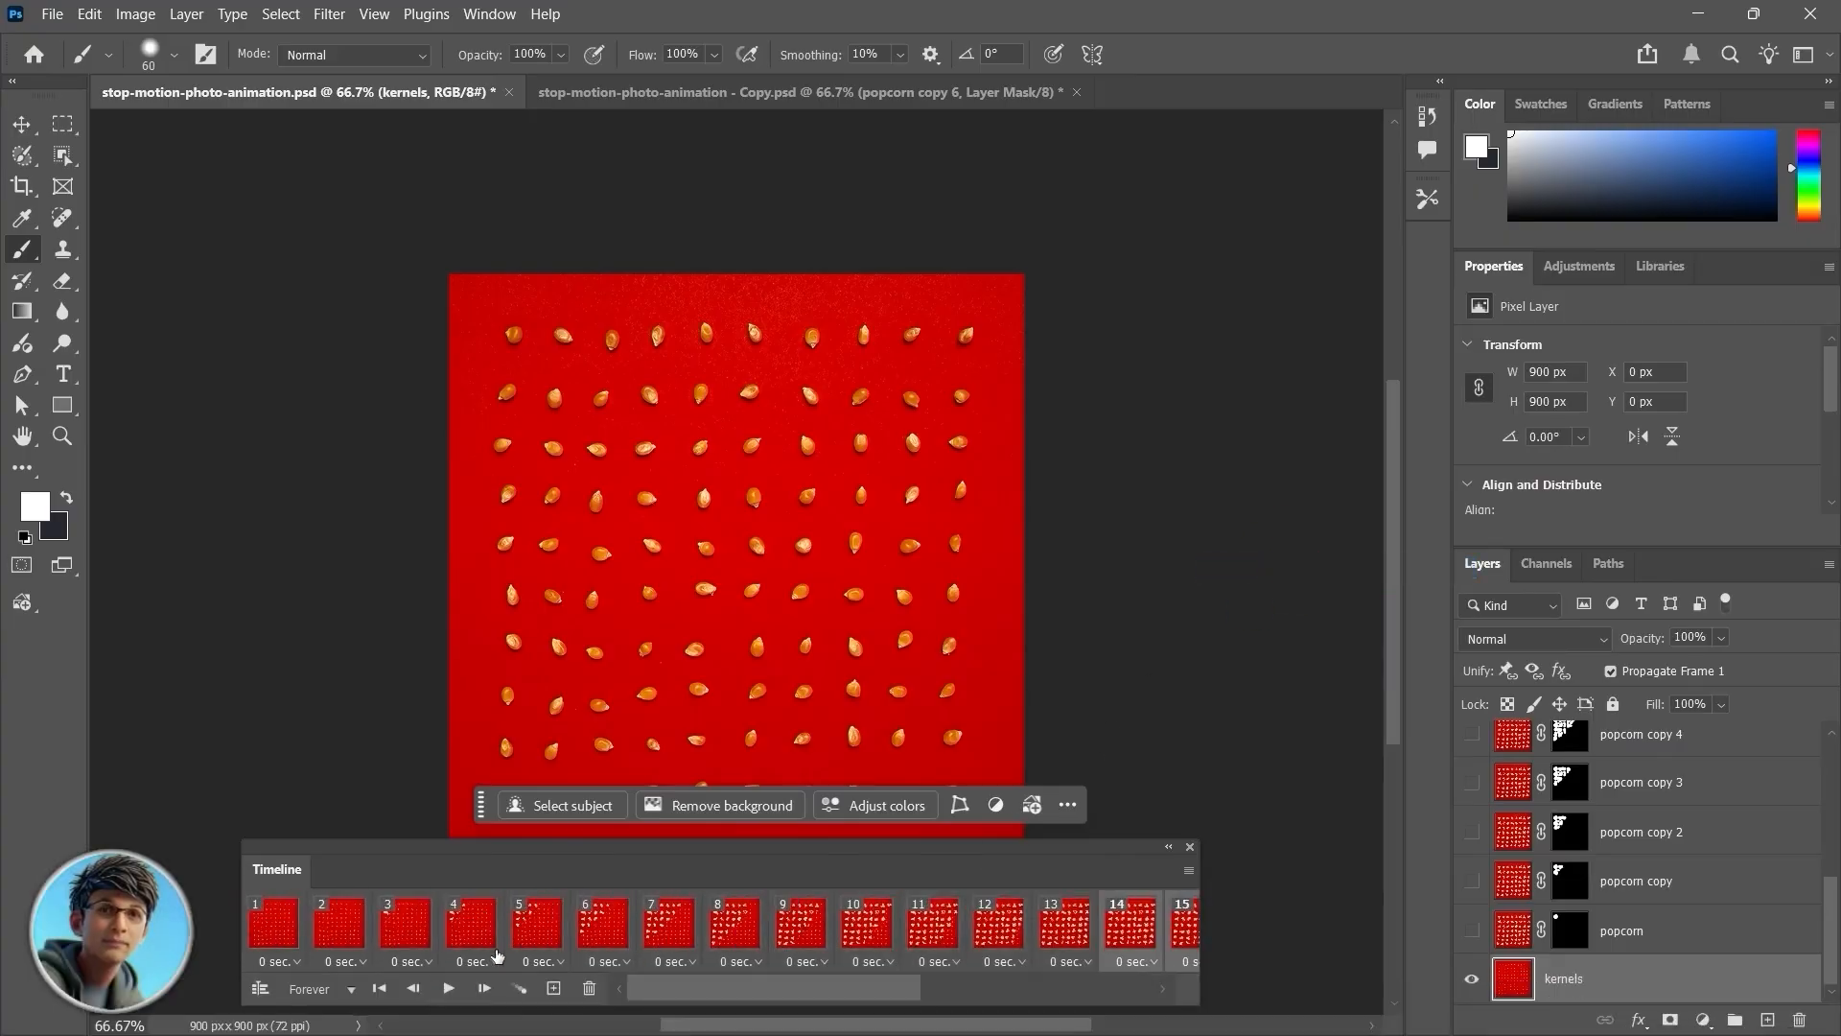
Step: Play the animation to preview the popping and unpopping sequence
{"action": "left_click", "coordinate": [450, 988]}
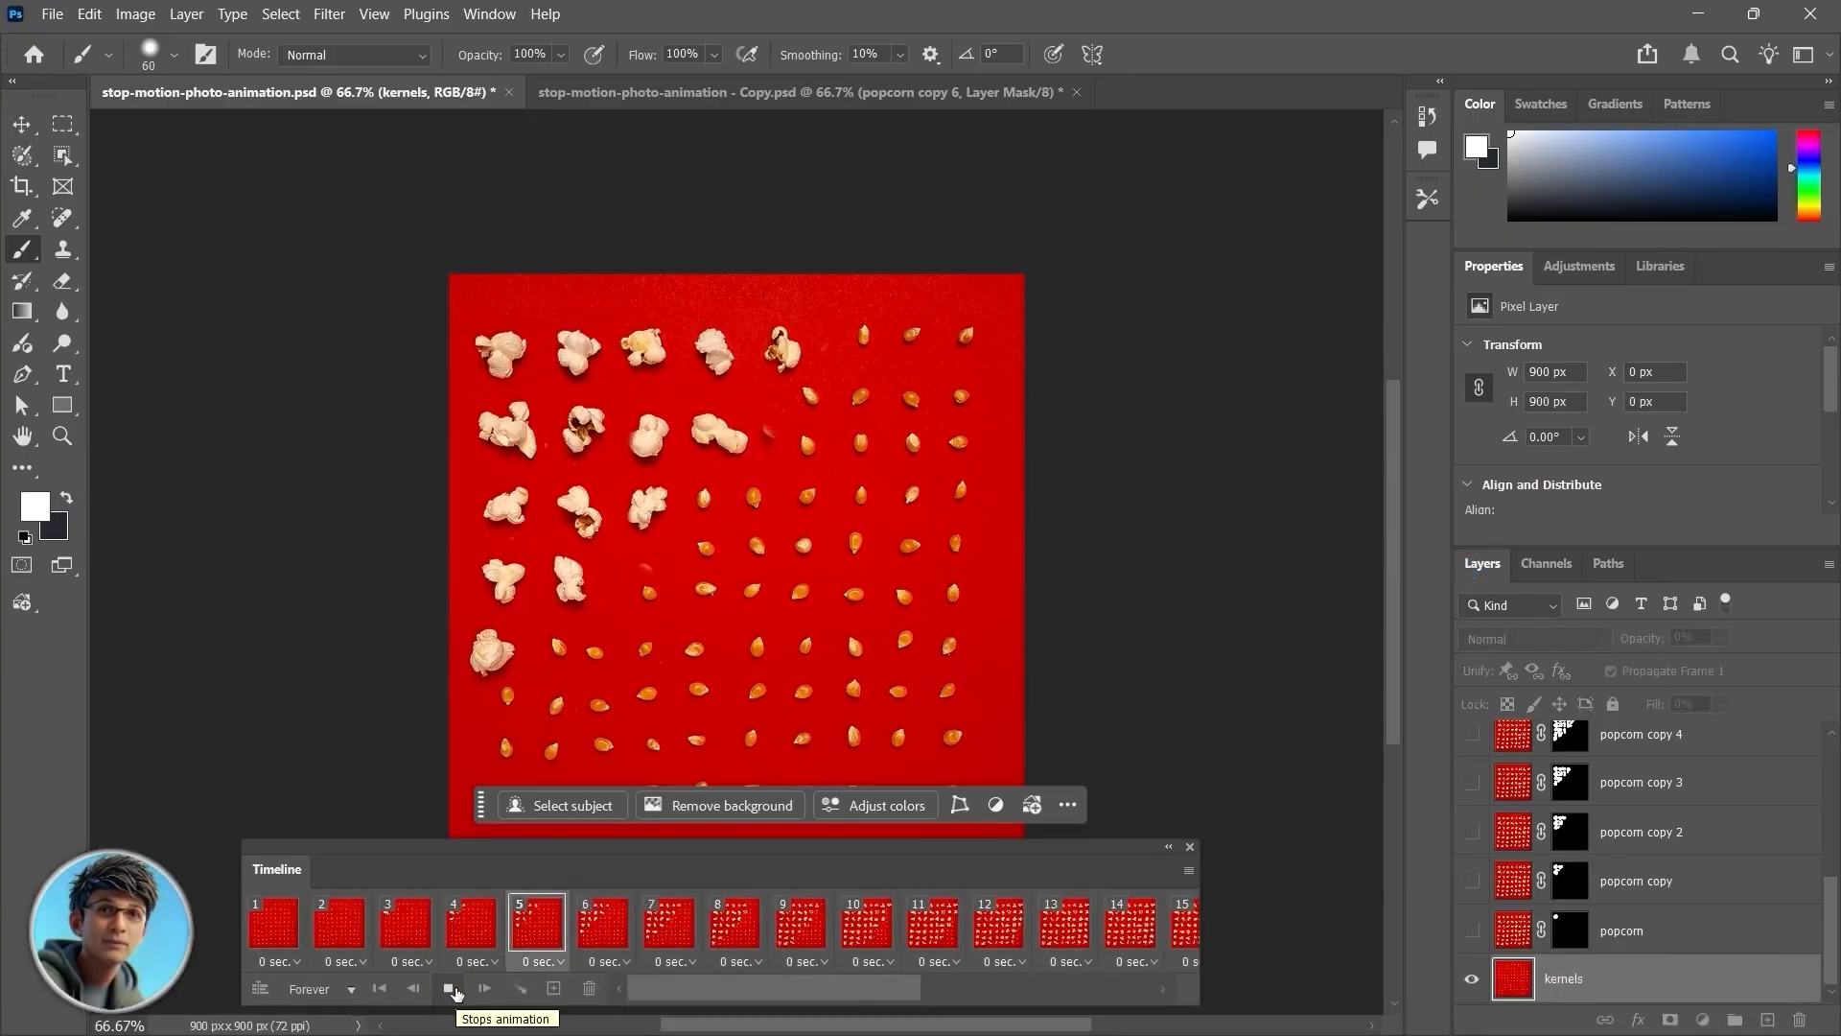